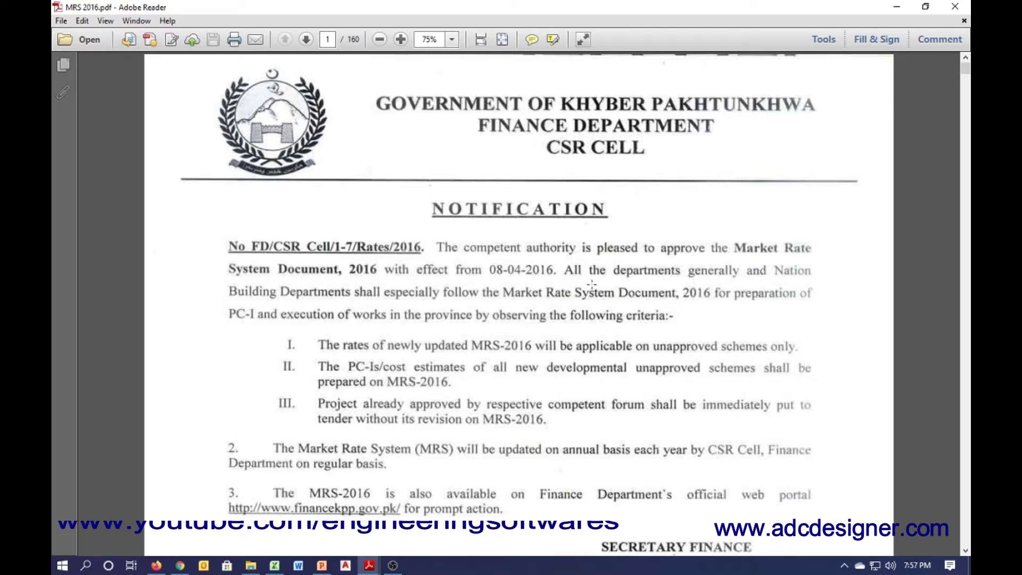
Step: Read the MRS 2016 notification's application criteria and the endorsement with its distribution list
{"action": "left_click_drag", "start_coordinate": [584, 303], "coordinate": [804, 301]}
{"action": "left_click", "coordinate": [239, 309]}
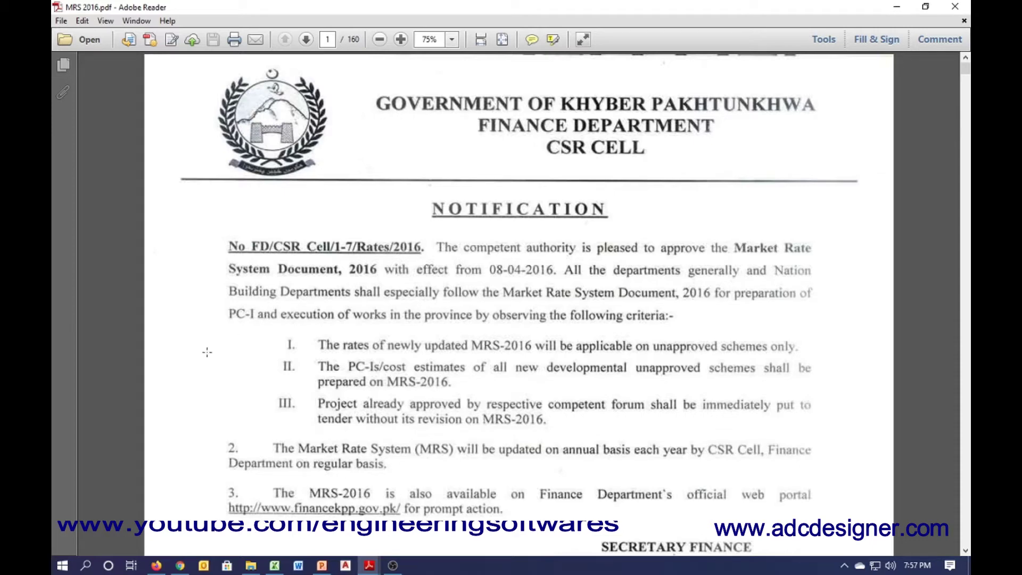
{"action": "scroll", "coordinate": [358, 340], "scroll_direction": "down", "scroll_amount": 1}
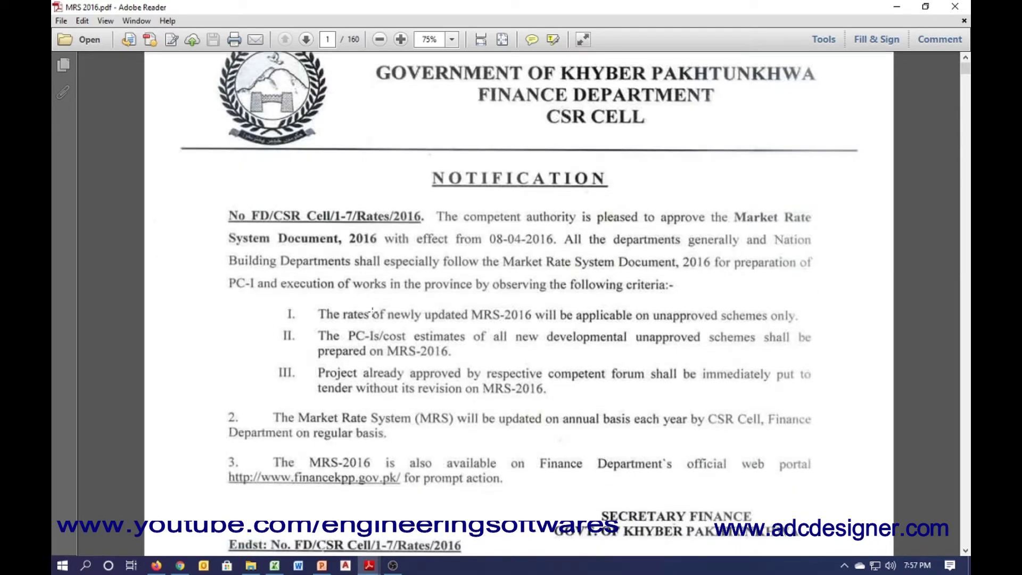
{"action": "left_click", "coordinate": [384, 298]}
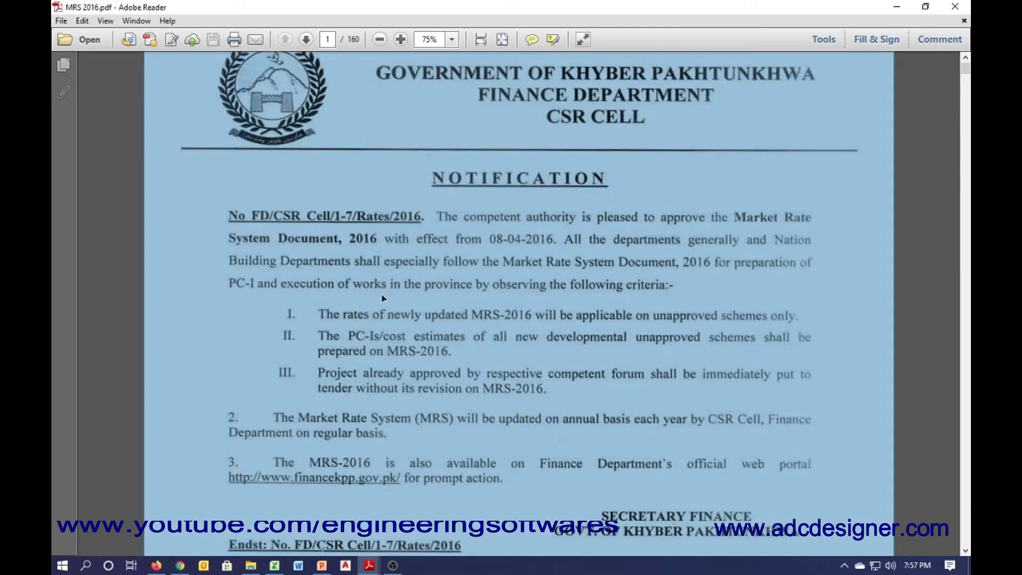
{"action": "left_click", "coordinate": [312, 315]}
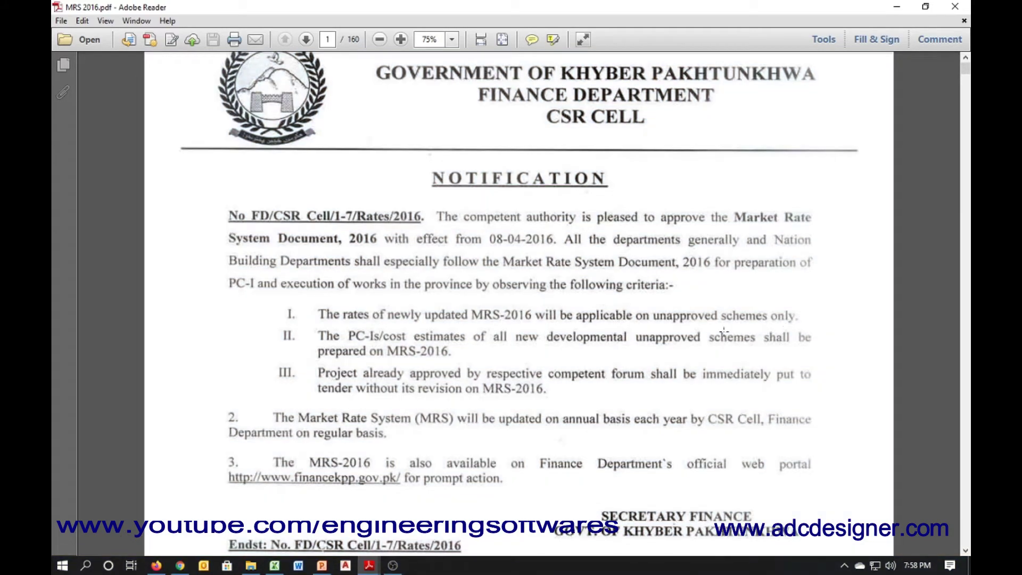
{"action": "scroll", "coordinate": [756, 331], "scroll_direction": "down", "scroll_amount": 10}
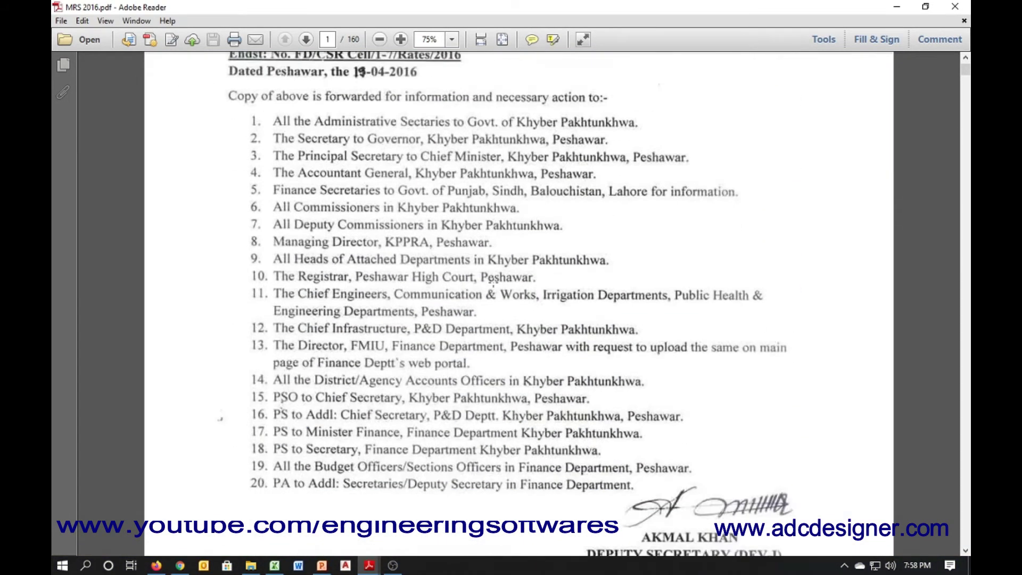
{"action": "scroll", "coordinate": [489, 280], "scroll_direction": "up", "scroll_amount": 3}
{"action": "left_click_drag", "start_coordinate": [337, 170], "coordinate": [231, 271]}
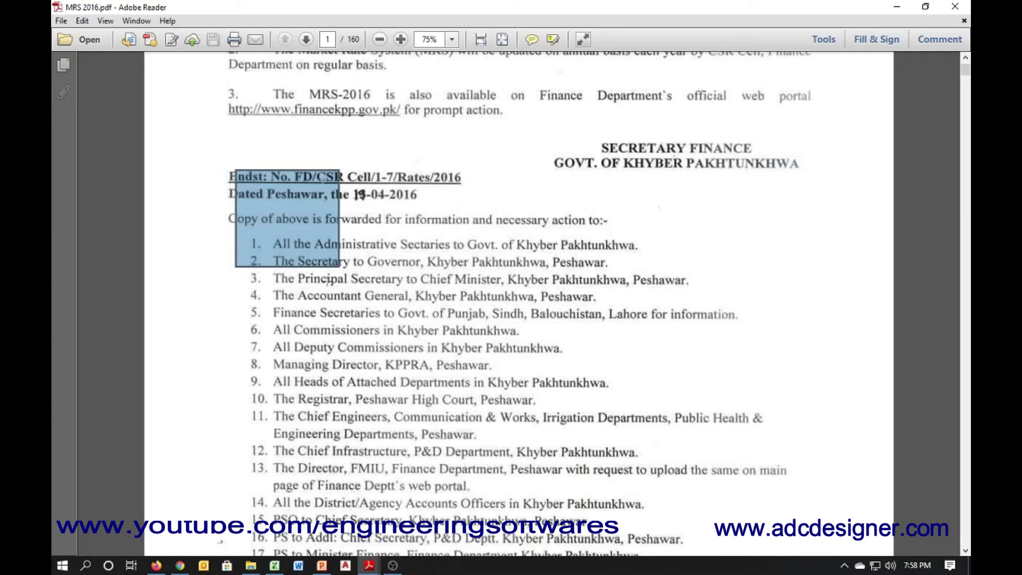
{"action": "left_click", "coordinate": [379, 267]}
{"action": "left_click", "coordinate": [371, 296]}
{"action": "scroll", "coordinate": [372, 290], "scroll_direction": "down", "scroll_amount": 8}
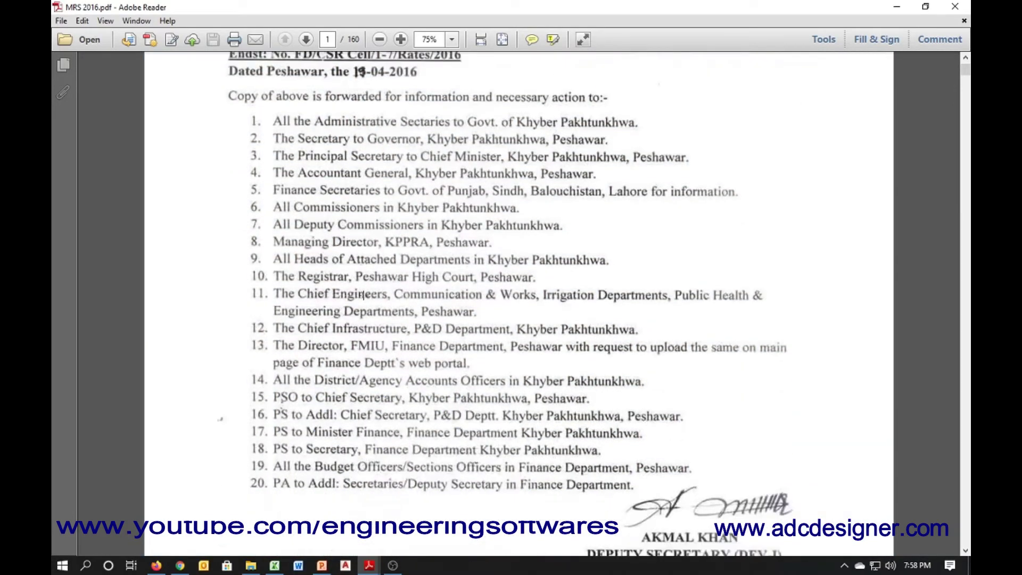
Step: View the Chapter 01 Carriage rate table on page 2 of the MRS 2016 document at a readable size
{"action": "scroll", "coordinate": [373, 287], "scroll_direction": "down", "scroll_amount": 6}
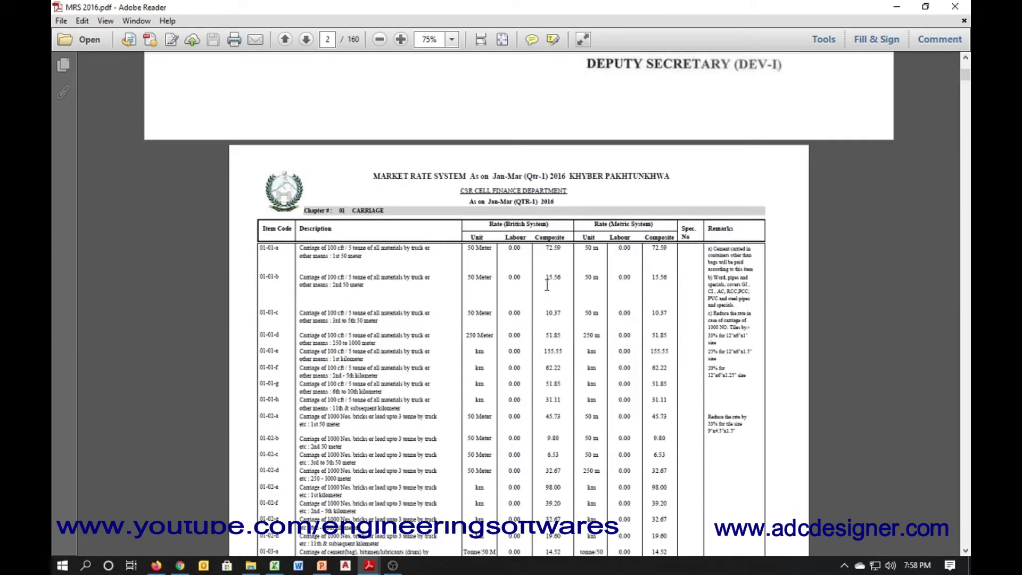
{"action": "key", "text": "ctrl+plus"}
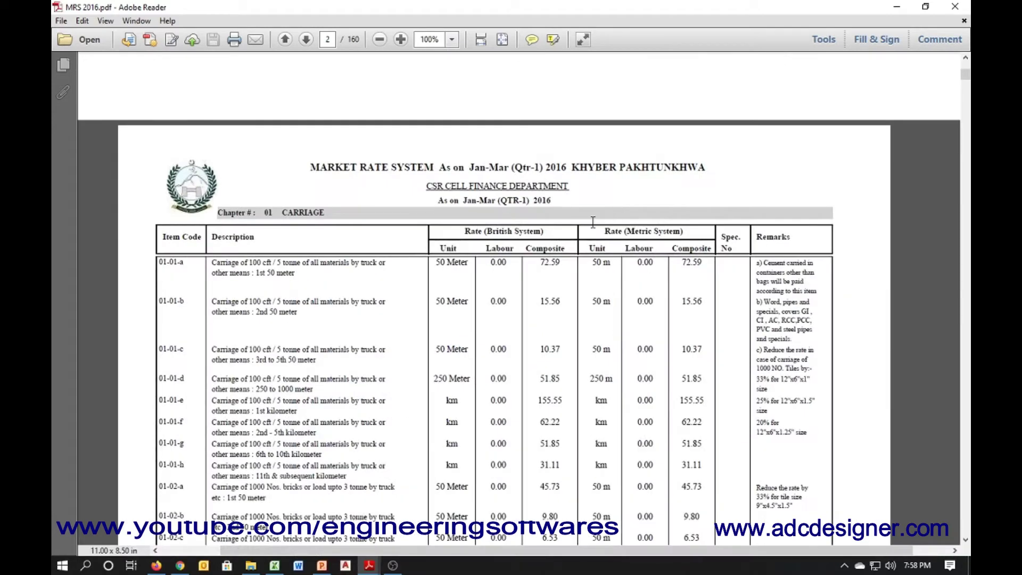
{"action": "scroll", "coordinate": [331, 240], "scroll_direction": "up", "scroll_amount": 10}
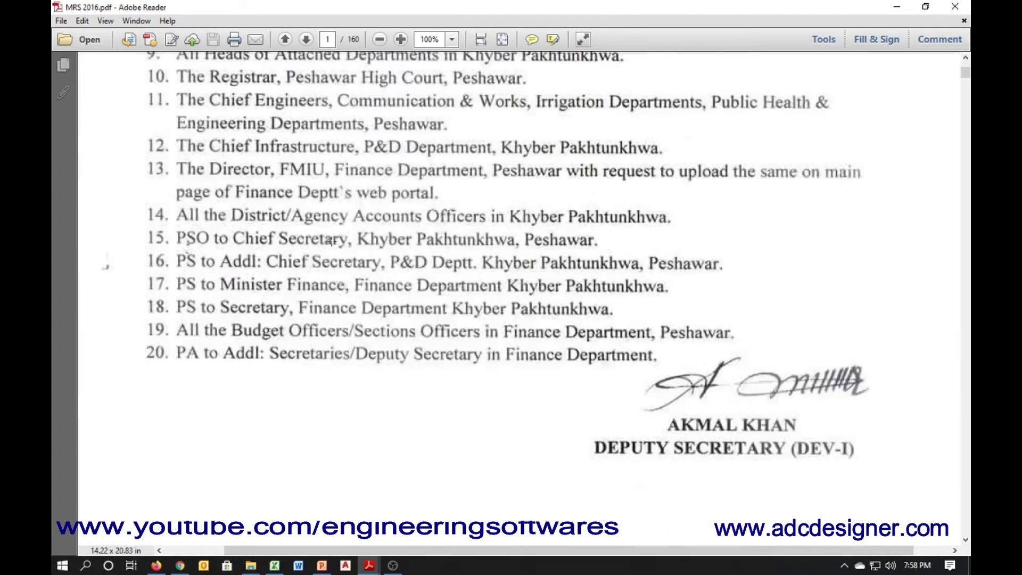
{"action": "scroll", "coordinate": [333, 238], "scroll_direction": "down", "scroll_amount": 8}
{"action": "scroll", "coordinate": [332, 238], "scroll_direction": "down", "scroll_amount": 8}
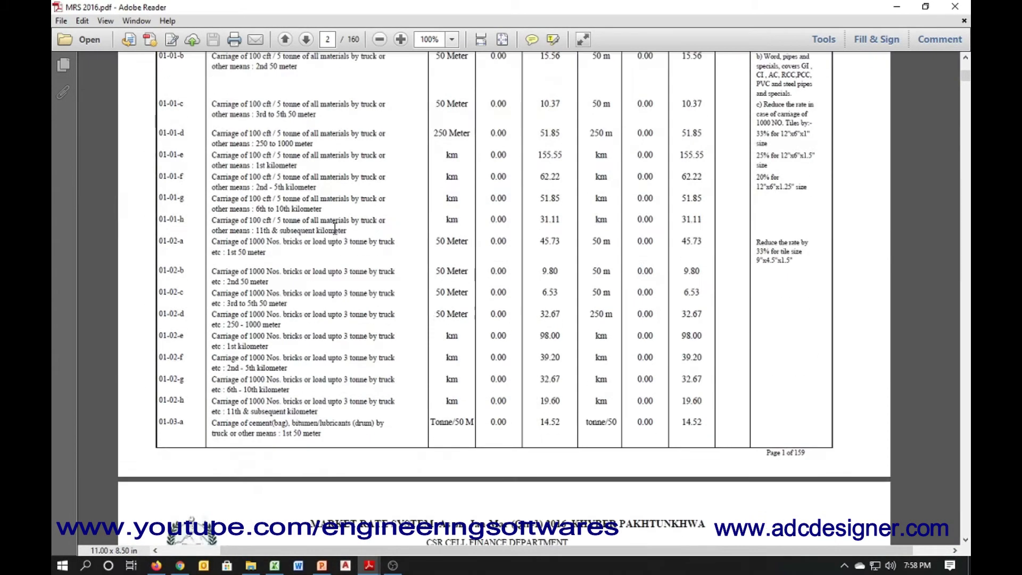
{"action": "scroll", "coordinate": [285, 285], "scroll_direction": "up", "scroll_amount": 3}
{"action": "scroll", "coordinate": [249, 278], "scroll_direction": "down", "scroll_amount": 1}
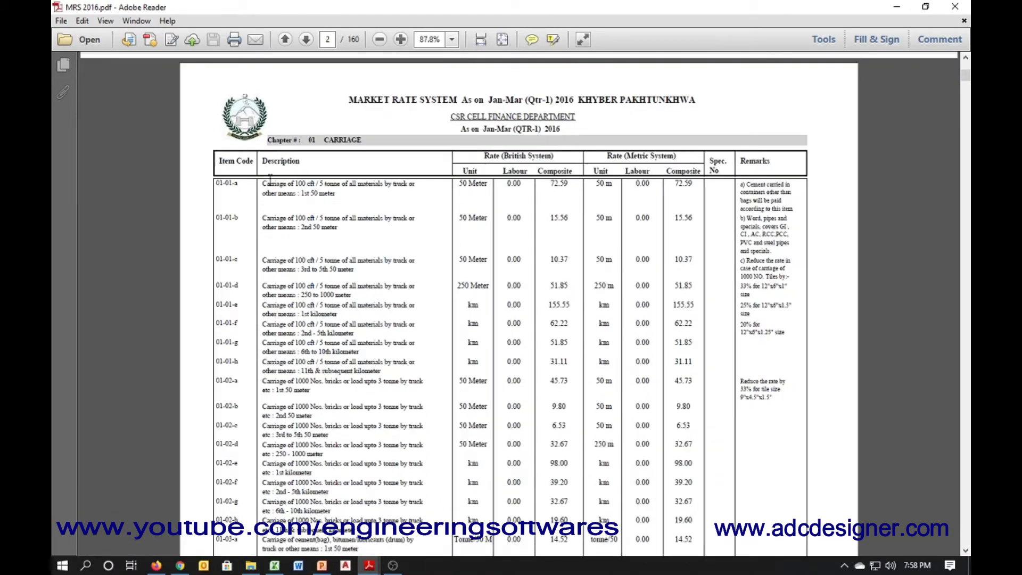
{"action": "scroll", "coordinate": [391, 182], "scroll_direction": "up", "scroll_amount": 1}
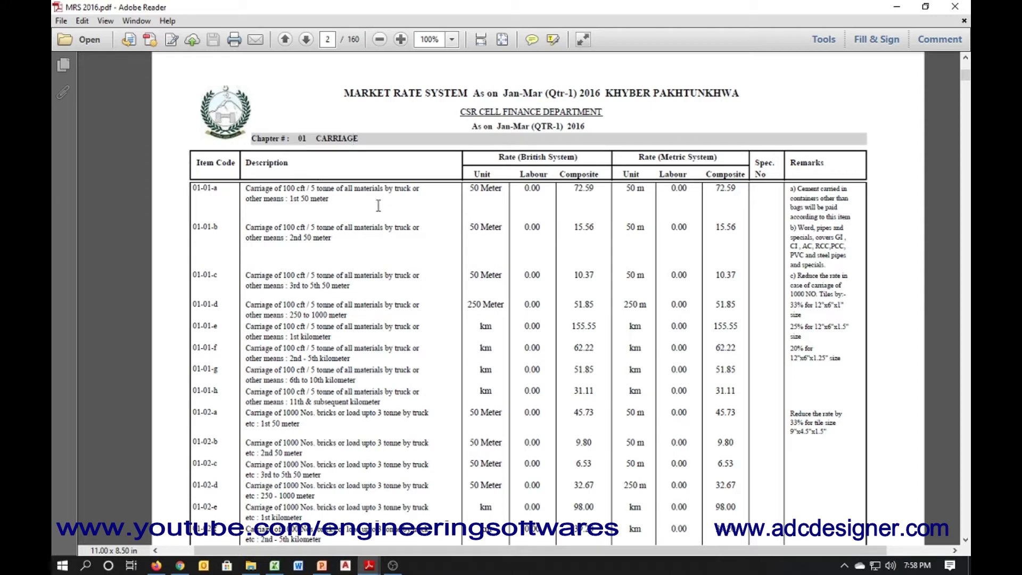
Step: Examine the item code, description, unit and British and metric rates of item 01-01-c in the carriage table
{"action": "left_click_drag", "start_coordinate": [196, 162], "coordinate": [182, 270]}
{"action": "left_click", "coordinate": [209, 256]}
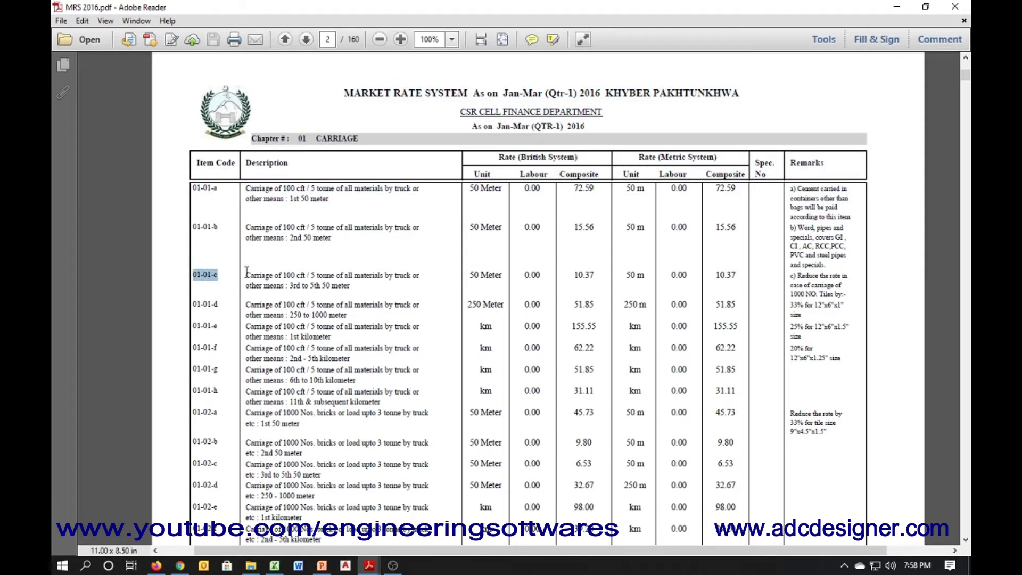
{"action": "left_click_drag", "start_coordinate": [257, 278], "coordinate": [314, 272]}
{"action": "left_click", "coordinate": [440, 283]}
{"action": "left_click_drag", "start_coordinate": [477, 280], "coordinate": [760, 275]}
{"action": "left_click", "coordinate": [728, 272]}
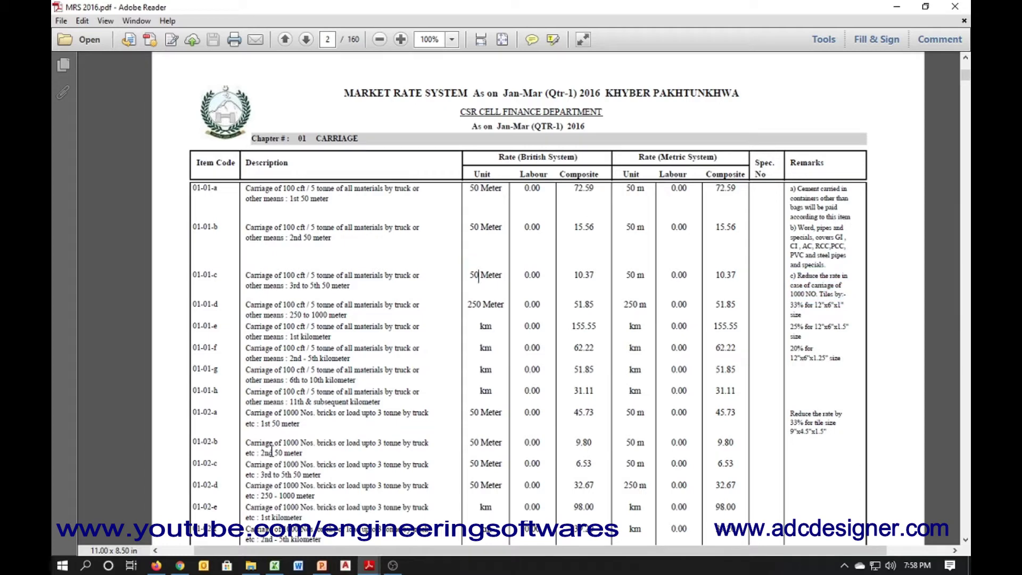
Step: Switch to the 3rd & Final Bill workbook in Excel and review the header row of the Abstract of Civil Work
{"action": "left_click", "coordinate": [274, 566]}
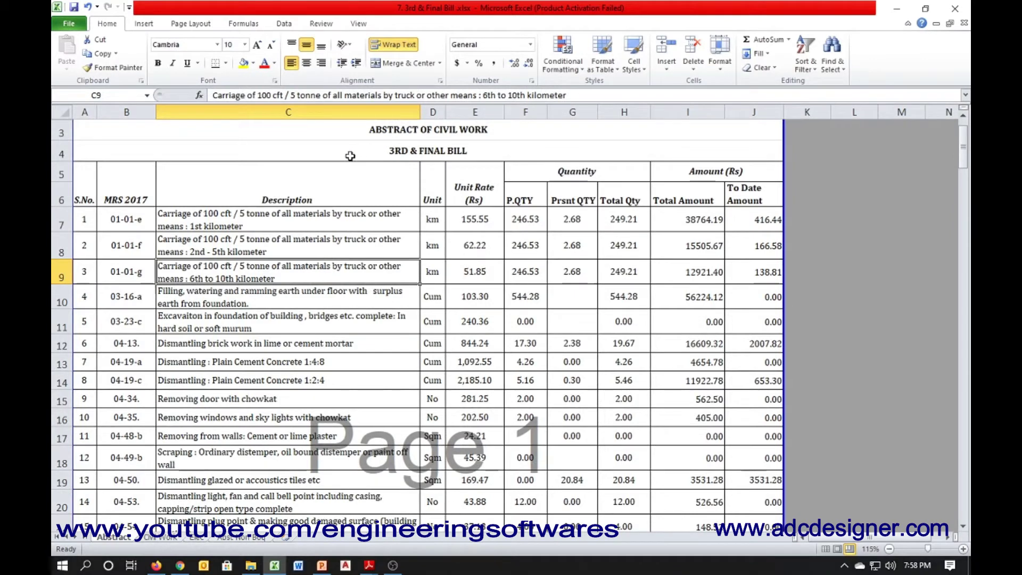
{"action": "left_click", "coordinate": [61, 133]}
{"action": "left_click_drag", "start_coordinate": [57, 140], "coordinate": [58, 140]}
{"action": "left_click", "coordinate": [55, 198]}
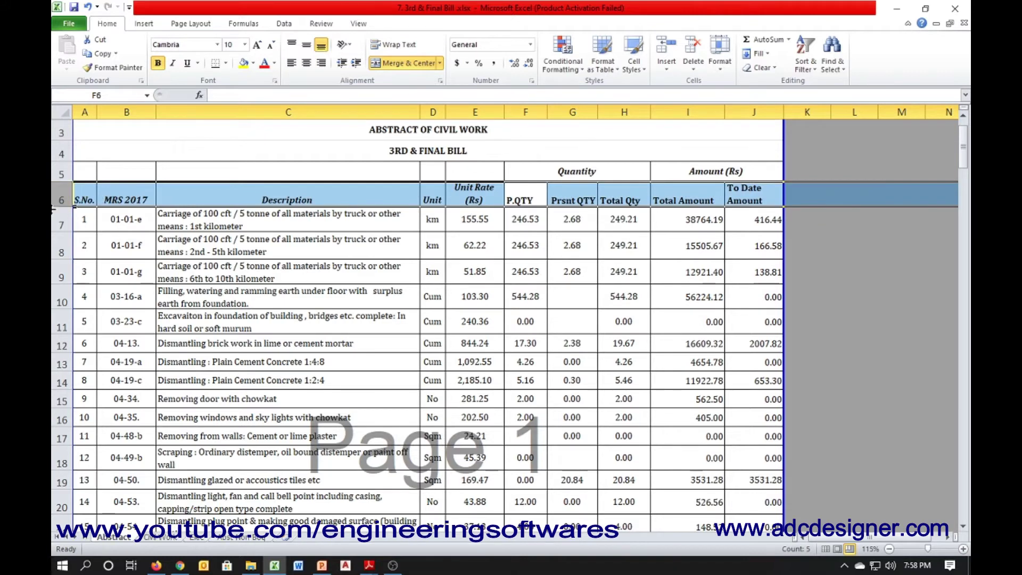
{"action": "left_click", "coordinate": [223, 221]}
{"action": "left_click", "coordinate": [80, 189]}
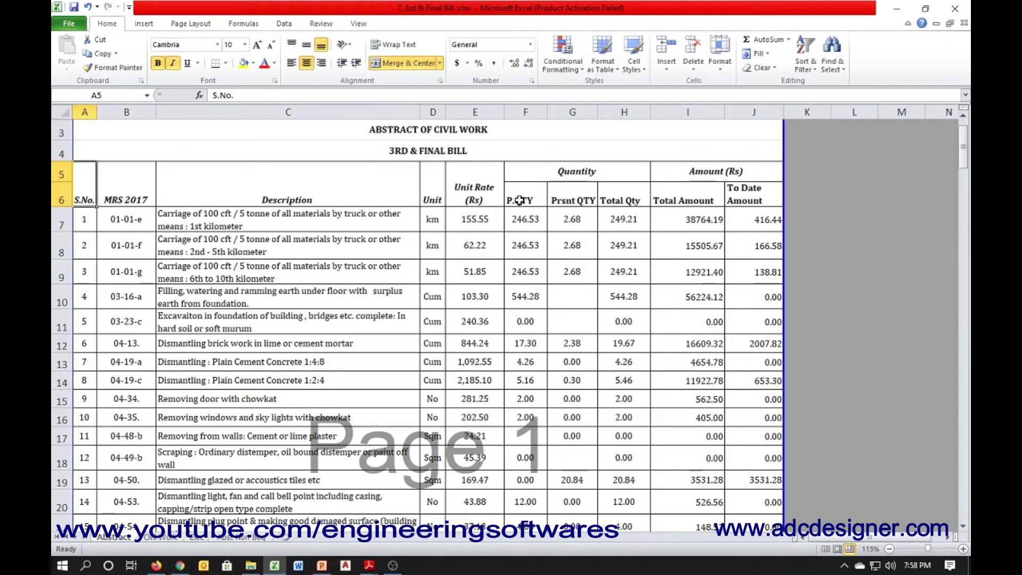
Step: Inspect the P.QTY, Prsnt QTY, Total Amount and To Date Amount columns of the civil work abstract
{"action": "left_click", "coordinate": [534, 109]}
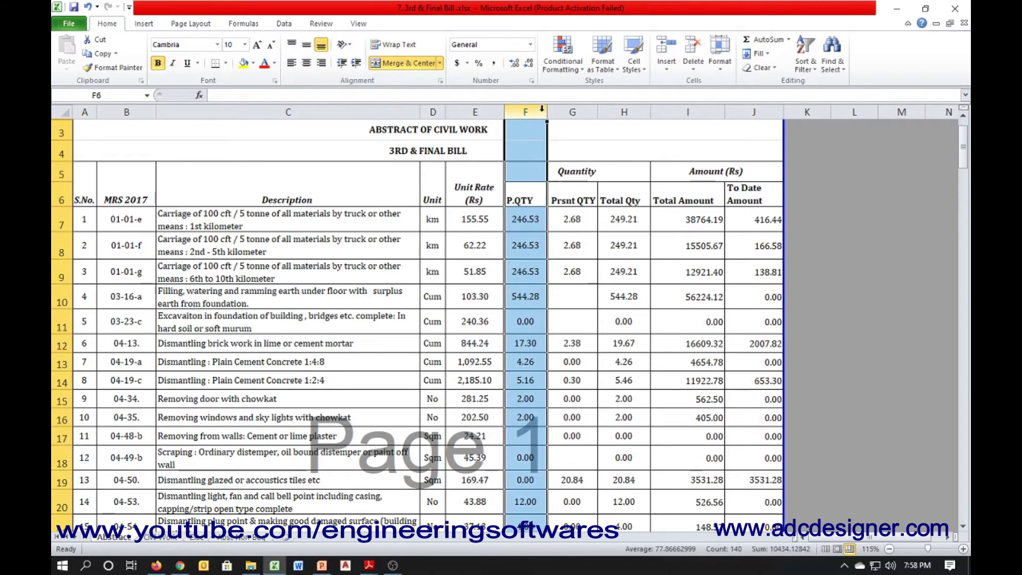
{"action": "left_click", "coordinate": [572, 109], "text": "ctrl"}
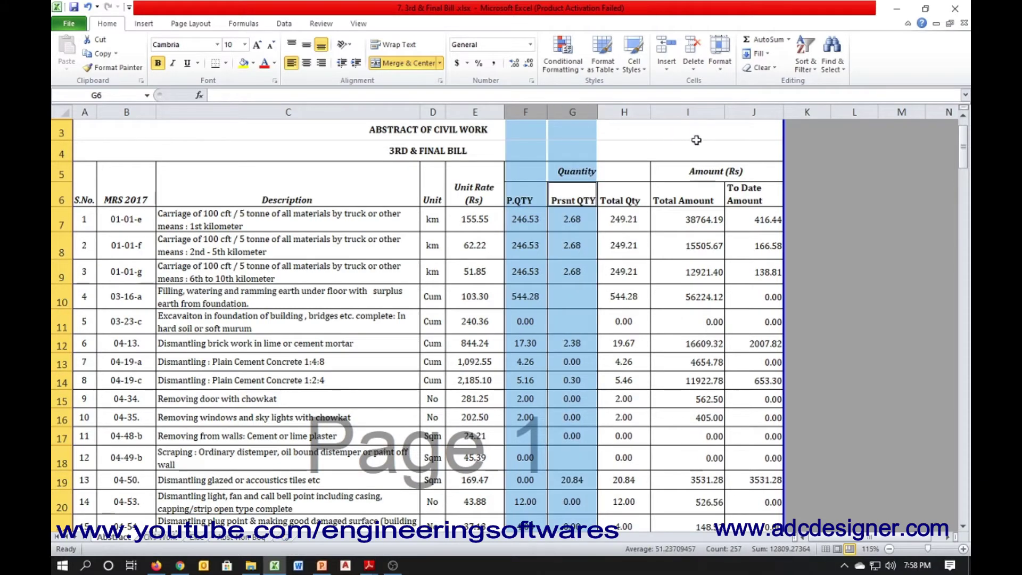
{"action": "left_click", "coordinate": [682, 112], "text": "ctrl"}
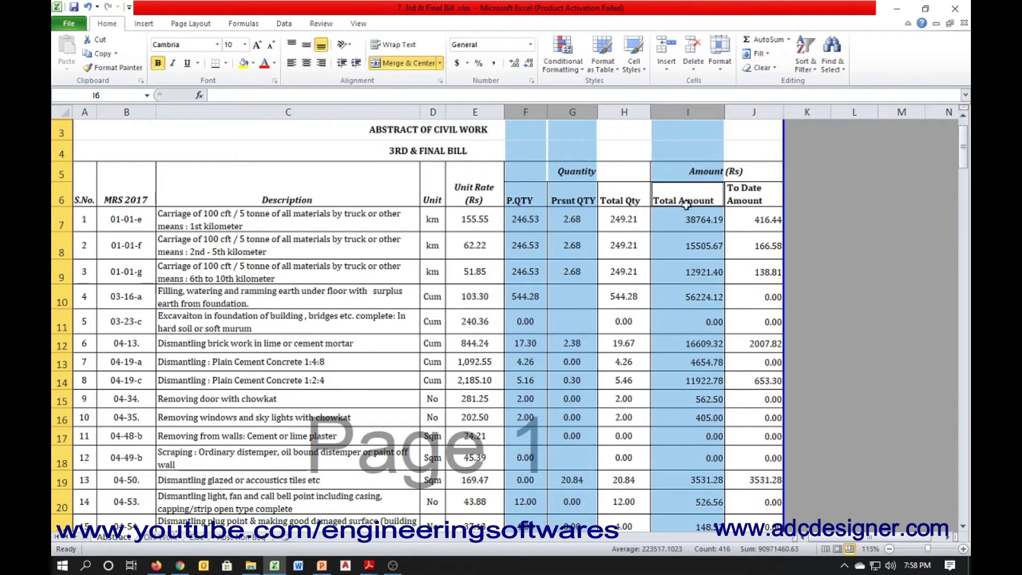
{"action": "left_click", "coordinate": [765, 109], "text": "shift"}
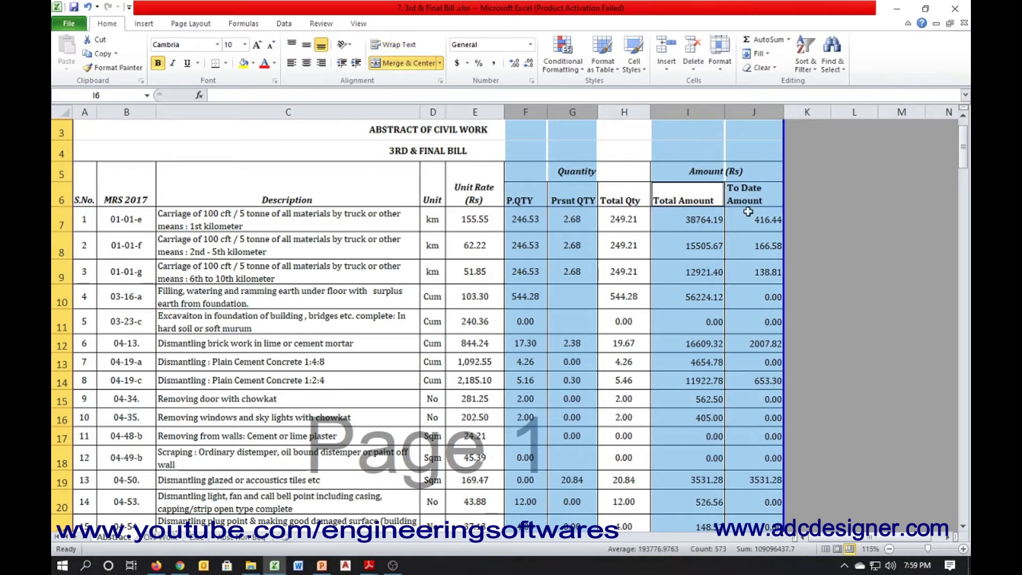
{"action": "left_click", "coordinate": [542, 281]}
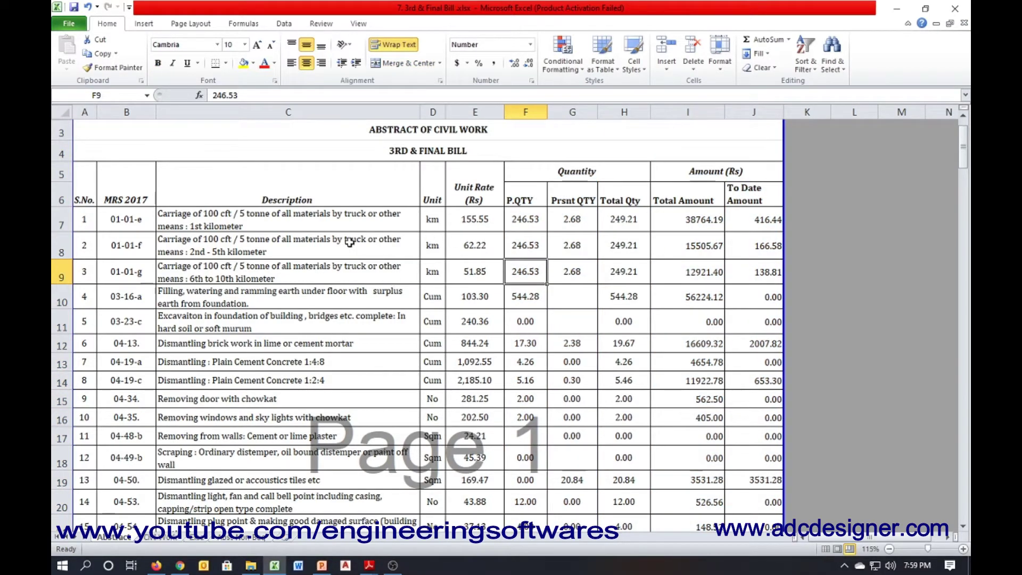
Step: Review the item descriptions, the S.No. column and the MRS 2017 item code column of the abstract
{"action": "left_click", "coordinate": [319, 246]}
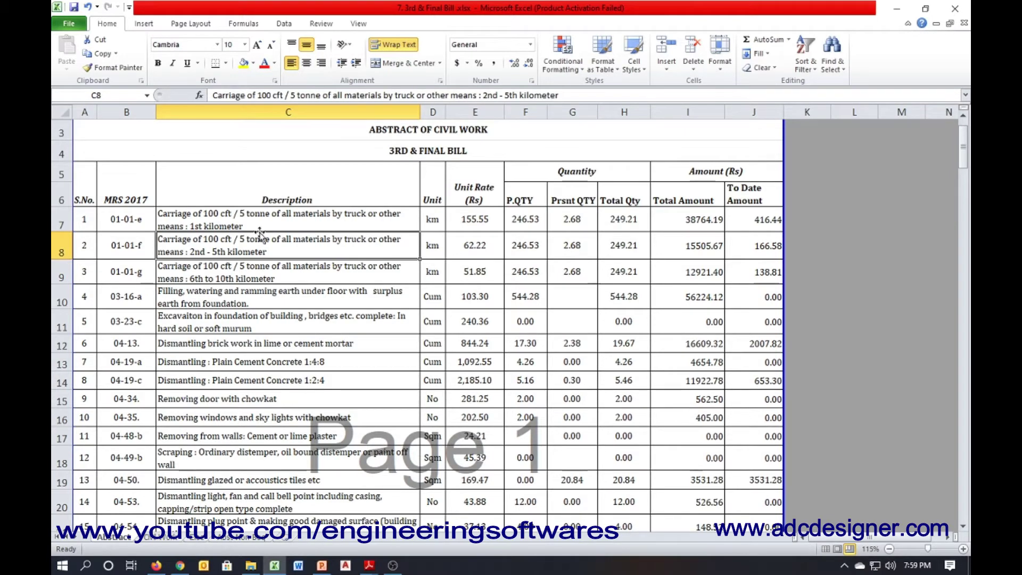
{"action": "left_click", "coordinate": [89, 181]}
{"action": "left_click", "coordinate": [87, 112]}
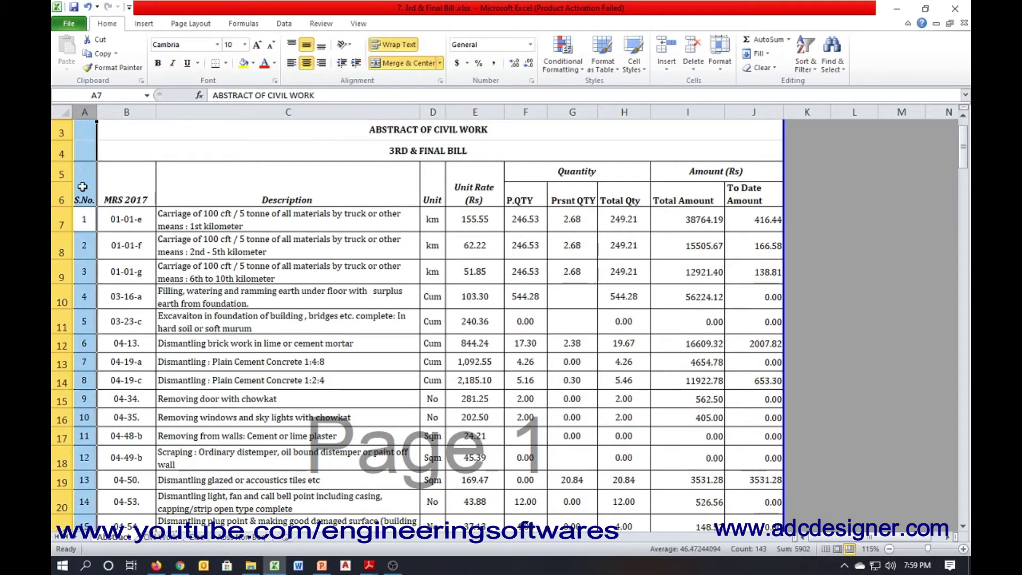
{"action": "left_click", "coordinate": [137, 194]}
{"action": "left_click", "coordinate": [142, 108]}
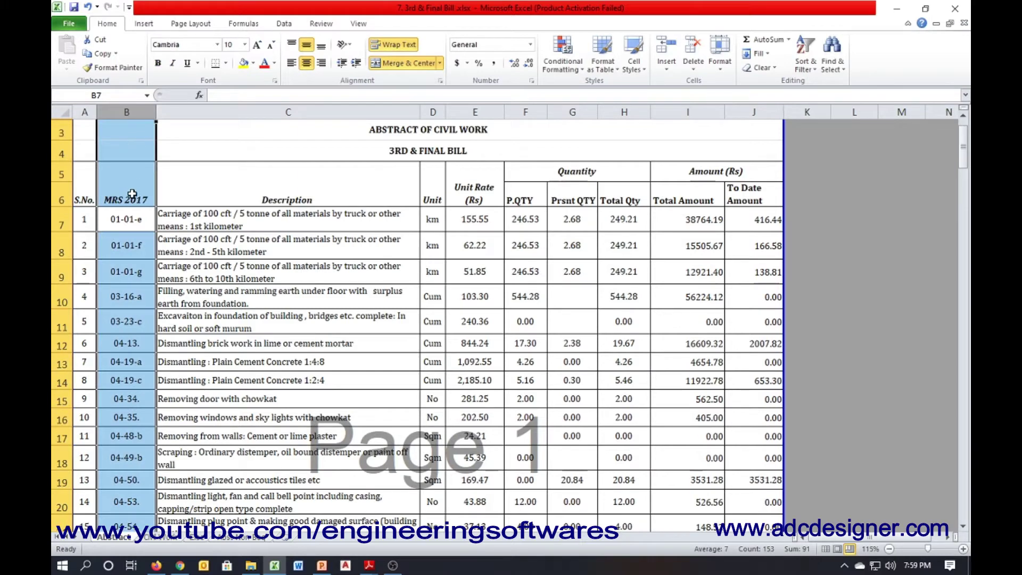
{"action": "left_click", "coordinate": [136, 196]}
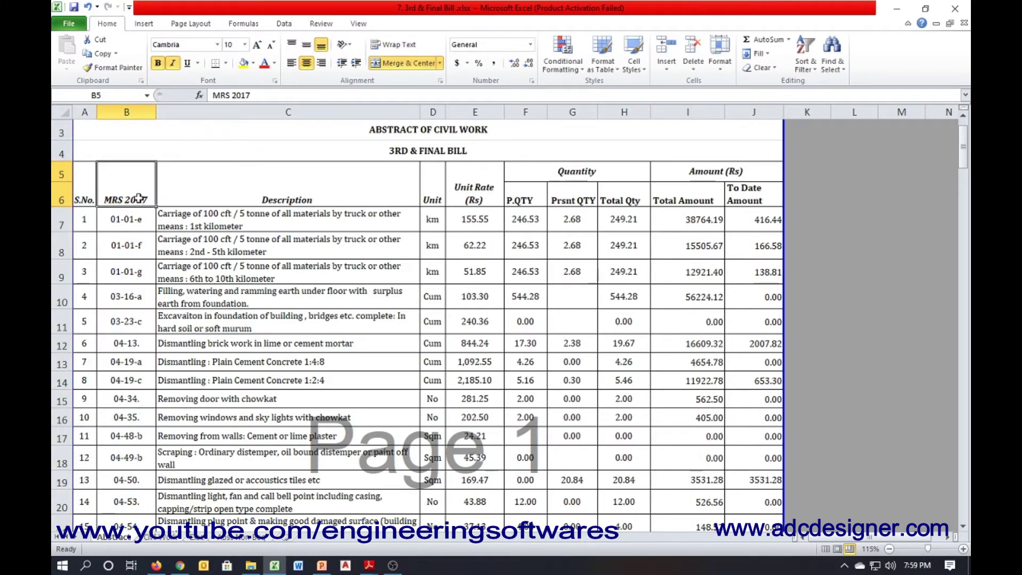
Step: Copy the item code 01-01-e from the first item in the MRS 2017 column
{"action": "left_click", "coordinate": [133, 218]}
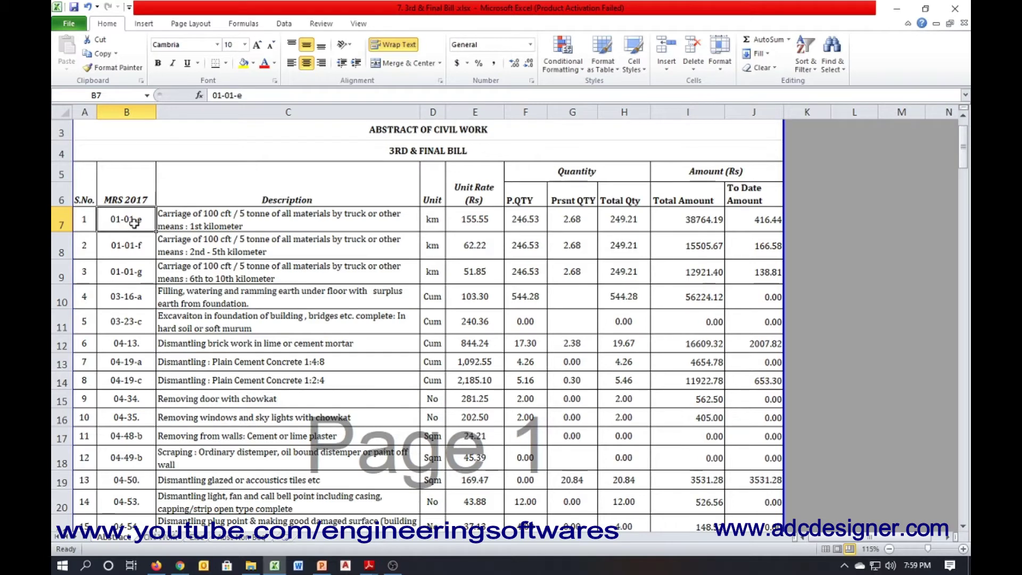
{"action": "double_click", "coordinate": [129, 219]}
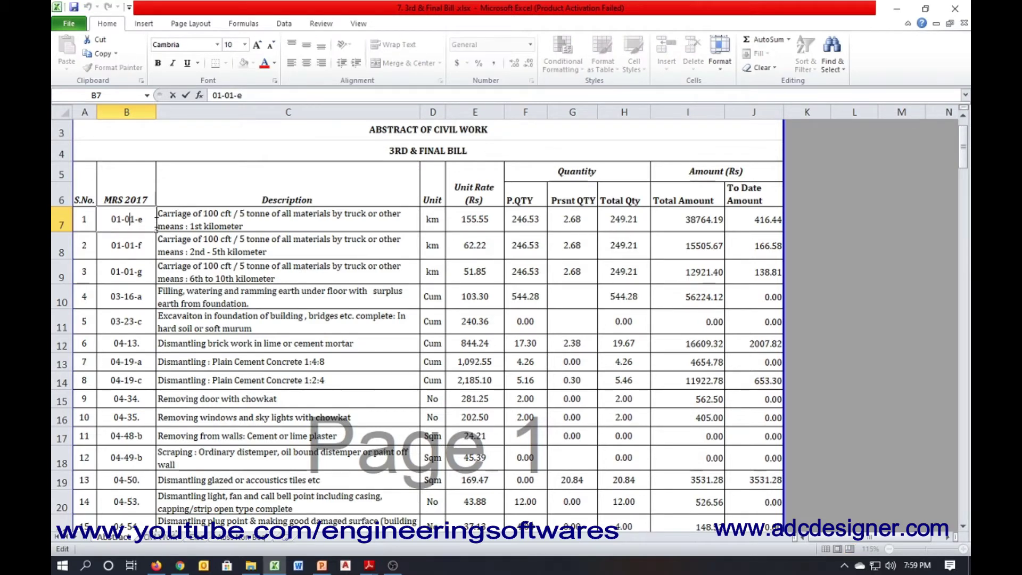
{"action": "left_click_drag", "start_coordinate": [152, 222], "coordinate": [97, 219]}
{"action": "key", "text": "ctrl+c"}
Step: Switch to File Explorer and open MRS 2017.pdf from the MRS 2016-2019 folder
{"action": "left_click", "coordinate": [250, 566]}
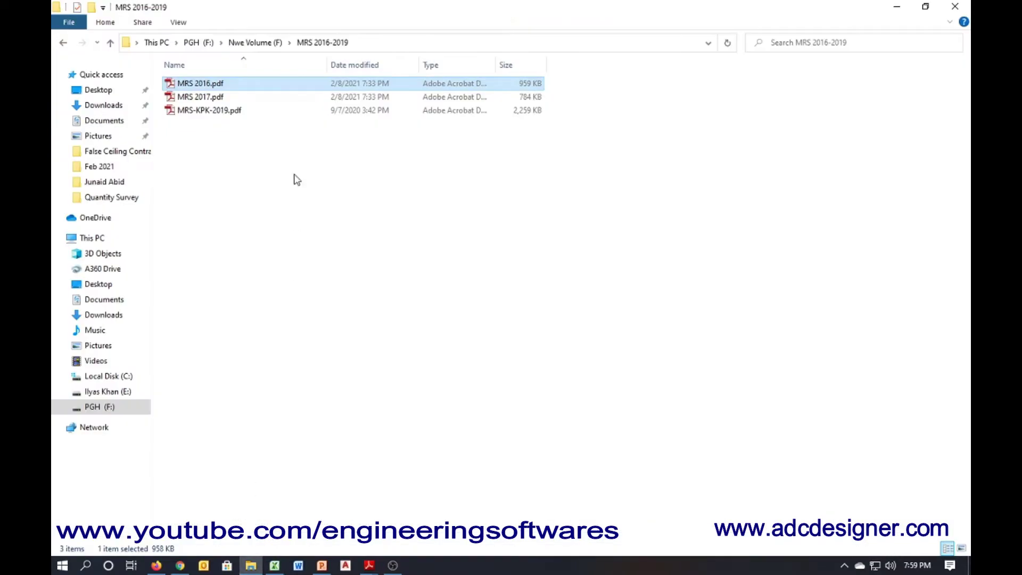
{"action": "left_click", "coordinate": [206, 98]}
{"action": "double_click", "coordinate": [206, 98]}
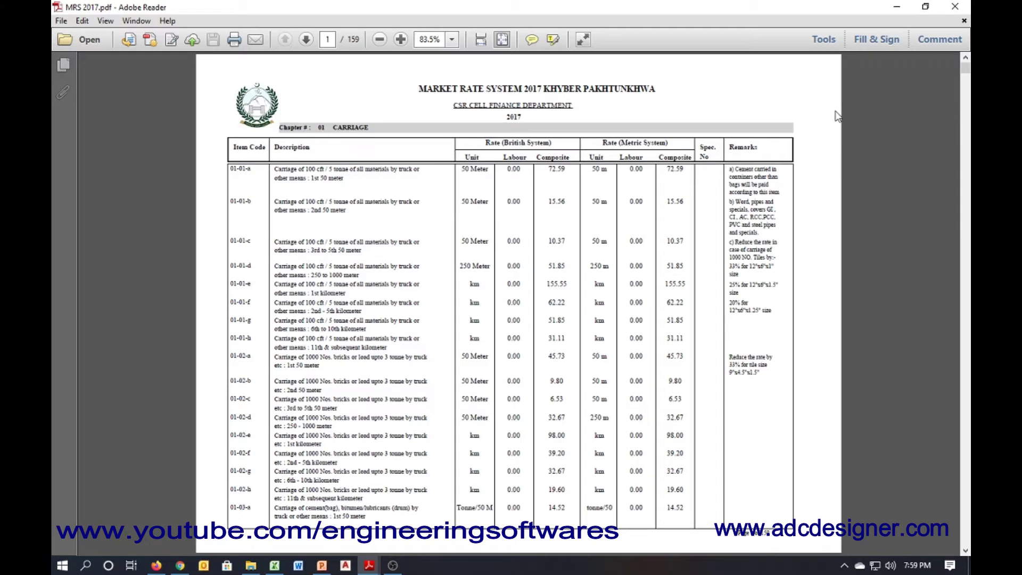
Step: Search the MRS 2017 document for item code 01-01-e and examine its entry in the carriage table
{"action": "key", "text": "ctrl+f"}
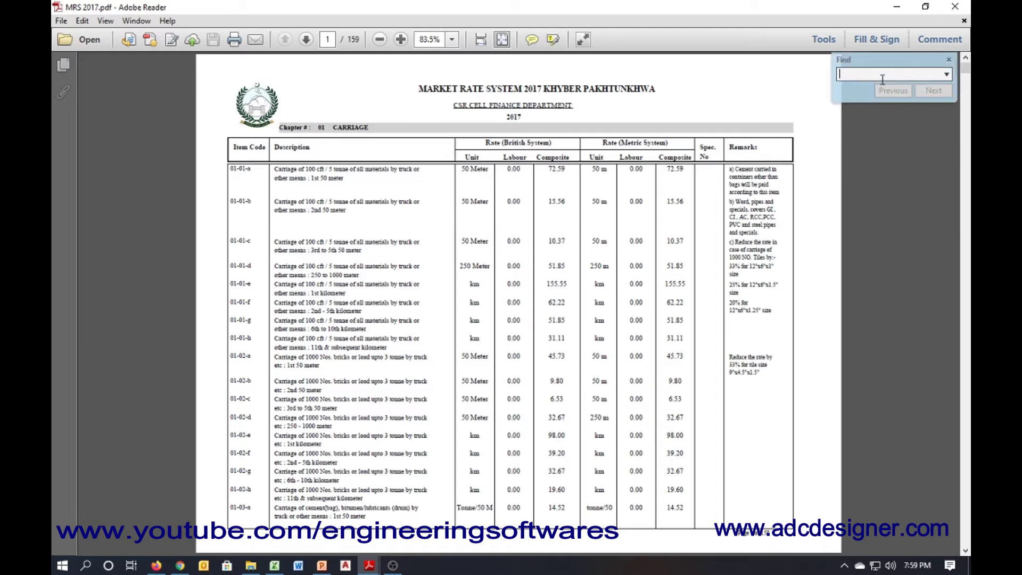
{"action": "type", "text": "01-01-e"}
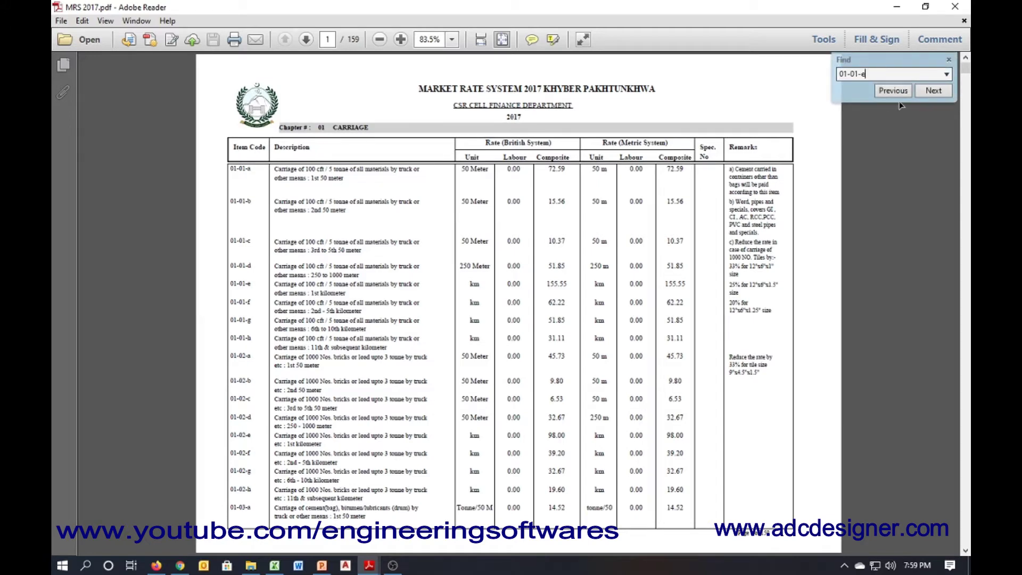
{"action": "left_click", "coordinate": [934, 92]}
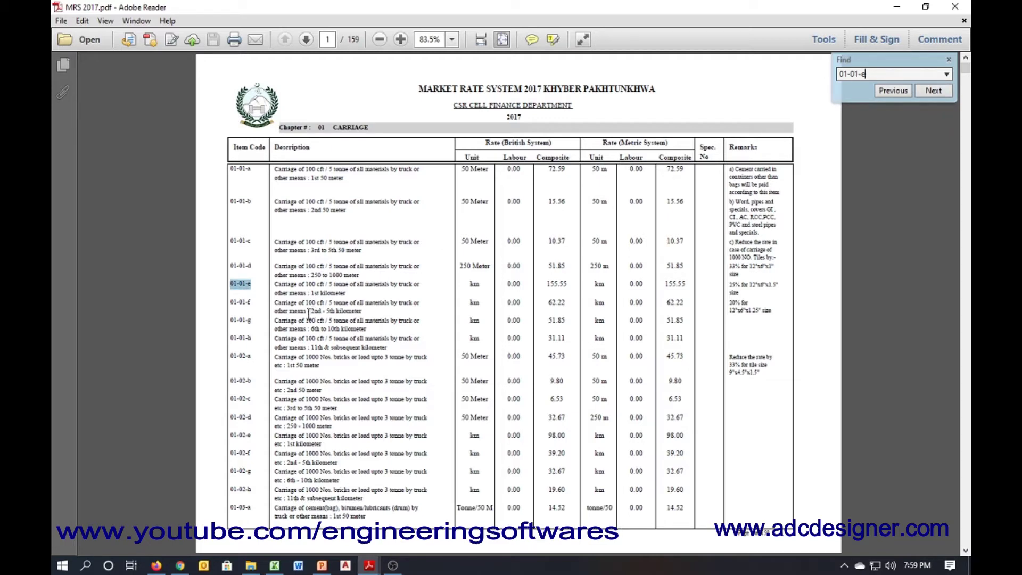
{"action": "scroll", "coordinate": [319, 291], "scroll_direction": "up", "scroll_amount": 2}
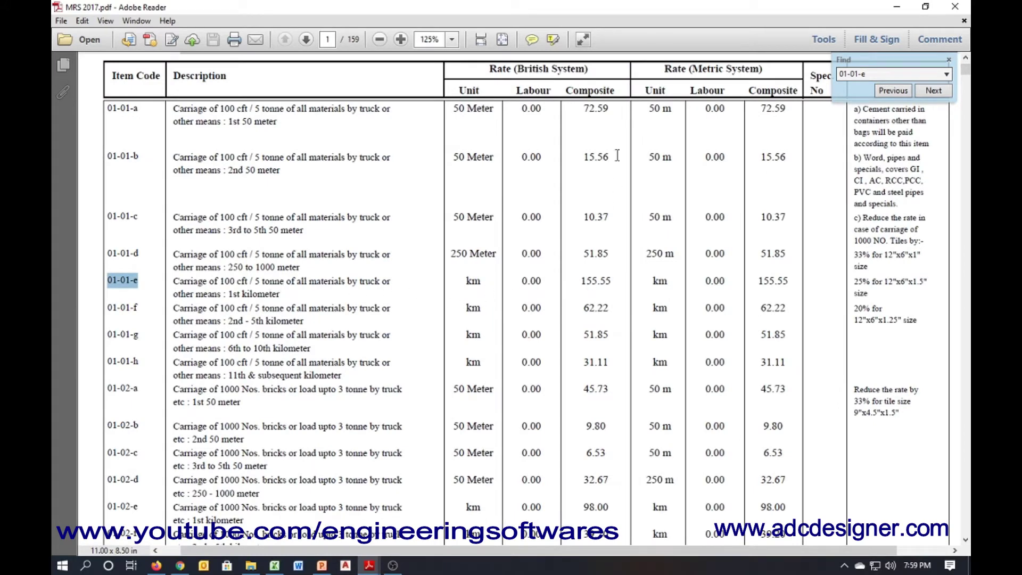
Step: Examine the composite rate of item 01-01-e and the British and metric rate column headings in the carriage table
{"action": "left_click_drag", "start_coordinate": [581, 280], "coordinate": [617, 283]}
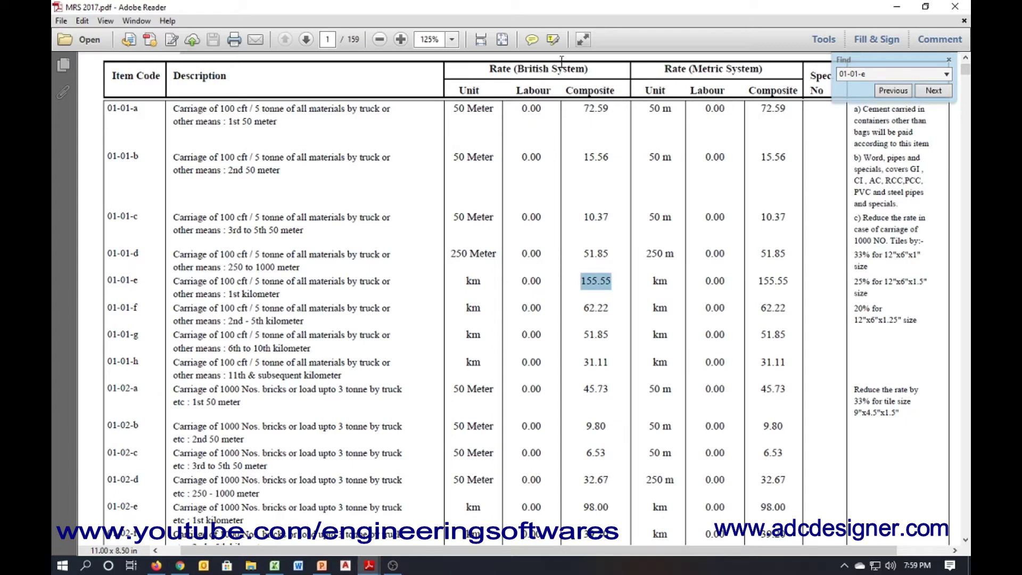
{"action": "left_click_drag", "start_coordinate": [593, 68], "coordinate": [497, 57]}
{"action": "left_click_drag", "start_coordinate": [764, 69], "coordinate": [674, 72]}
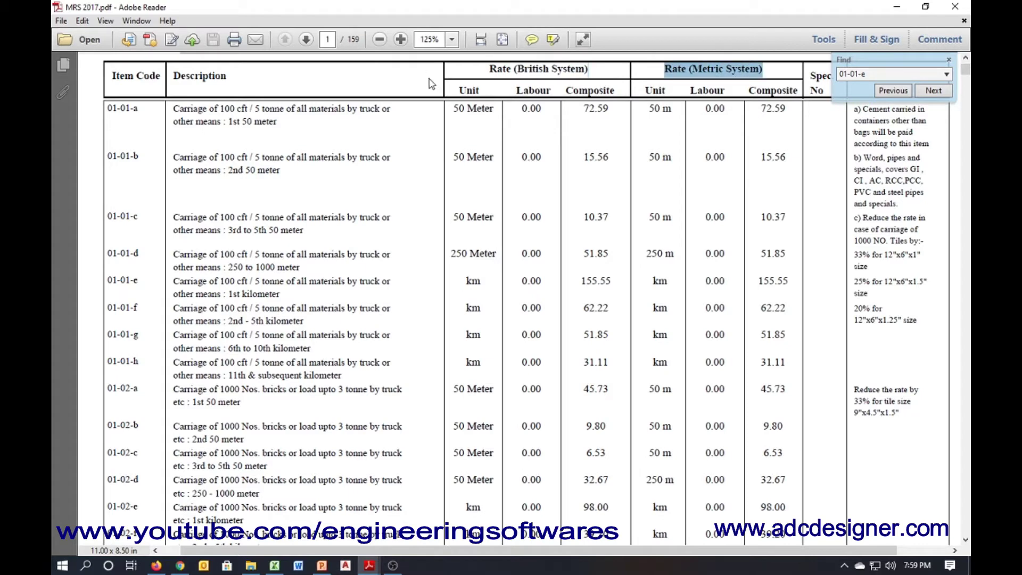
{"action": "left_click", "coordinate": [514, 108]}
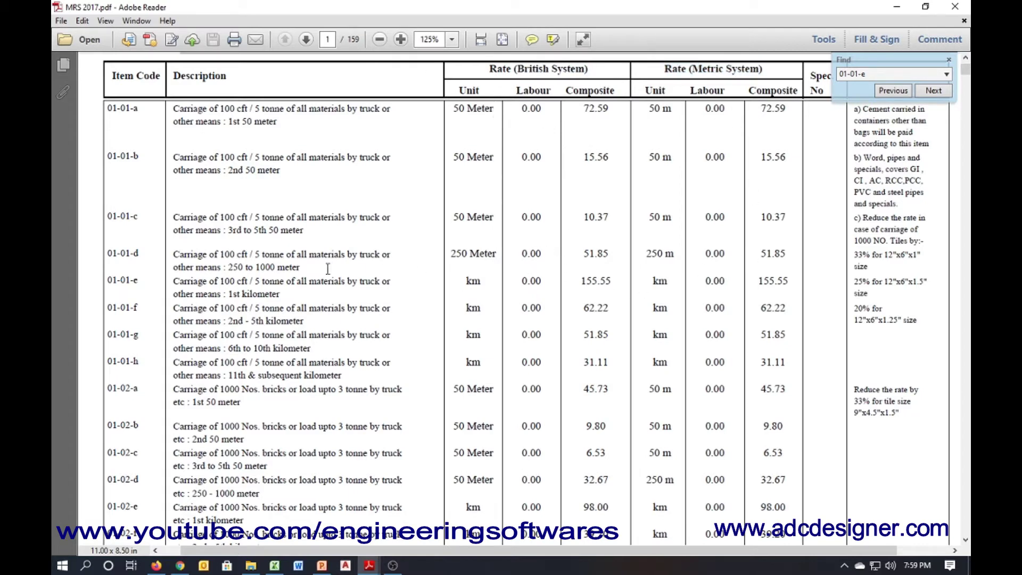
{"action": "left_click_drag", "start_coordinate": [242, 282], "coordinate": [771, 279]}
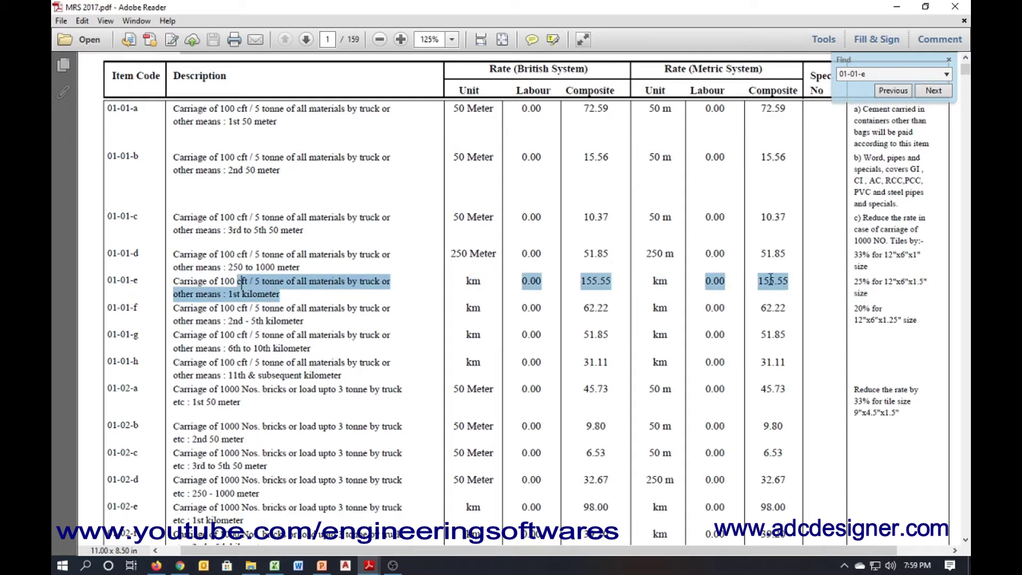
{"action": "left_click", "coordinate": [771, 282]}
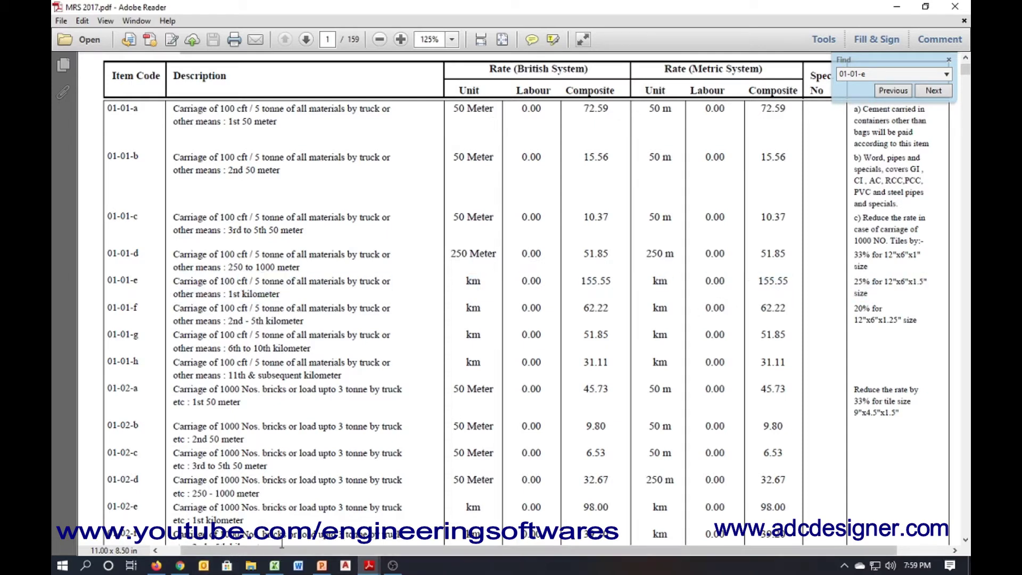
Step: Switch to the Excel bill and check the unit rate of the first item, 01-01-e
{"action": "left_click", "coordinate": [274, 566]}
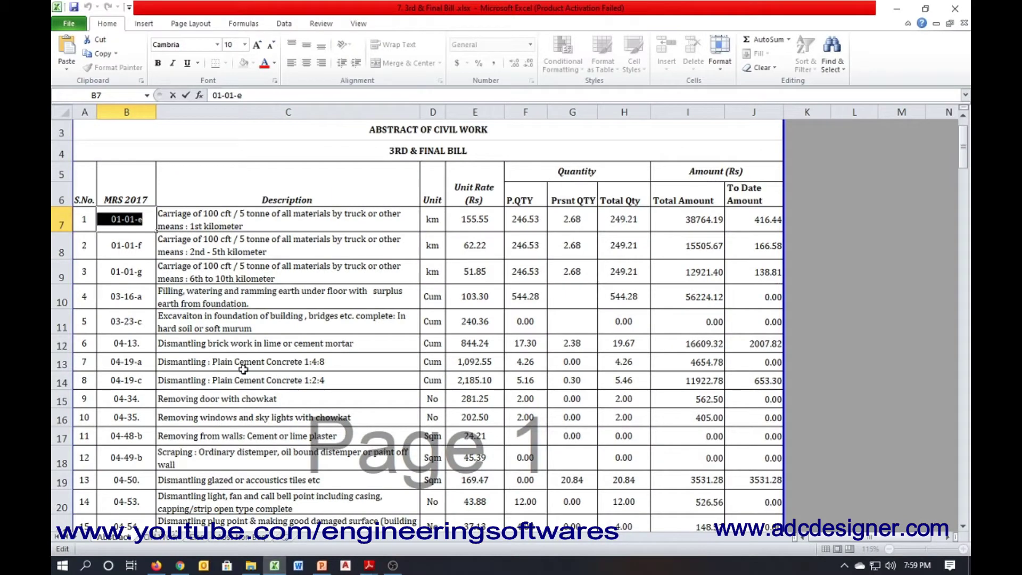
{"action": "left_click", "coordinate": [482, 222]}
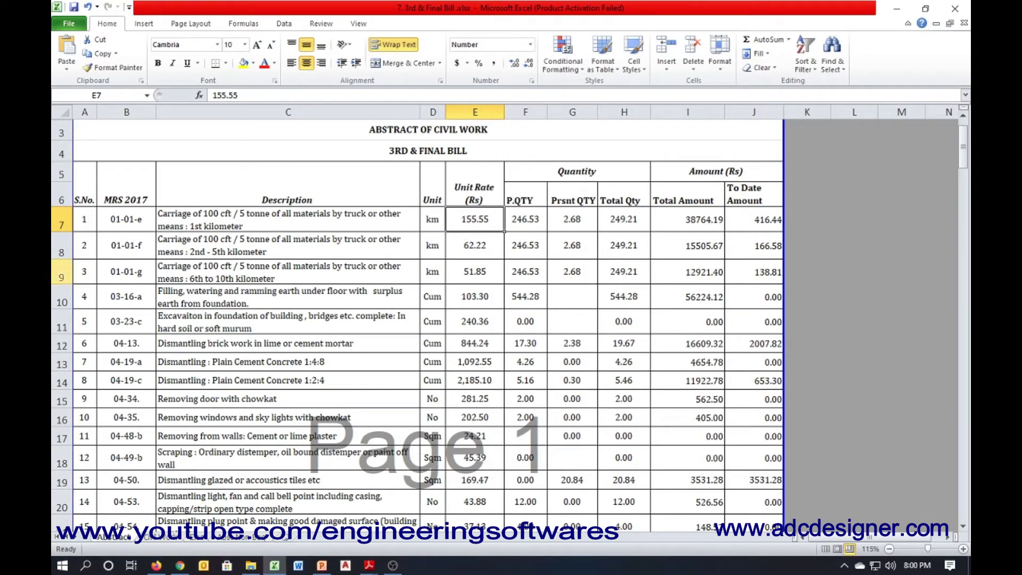
{"action": "left_click", "coordinate": [62, 276]}
Step: Copy the item code 07-05-a-03 of the ground floor brick work item from the MRS 2017 column
{"action": "scroll", "coordinate": [205, 290], "scroll_direction": "down", "scroll_amount": 4}
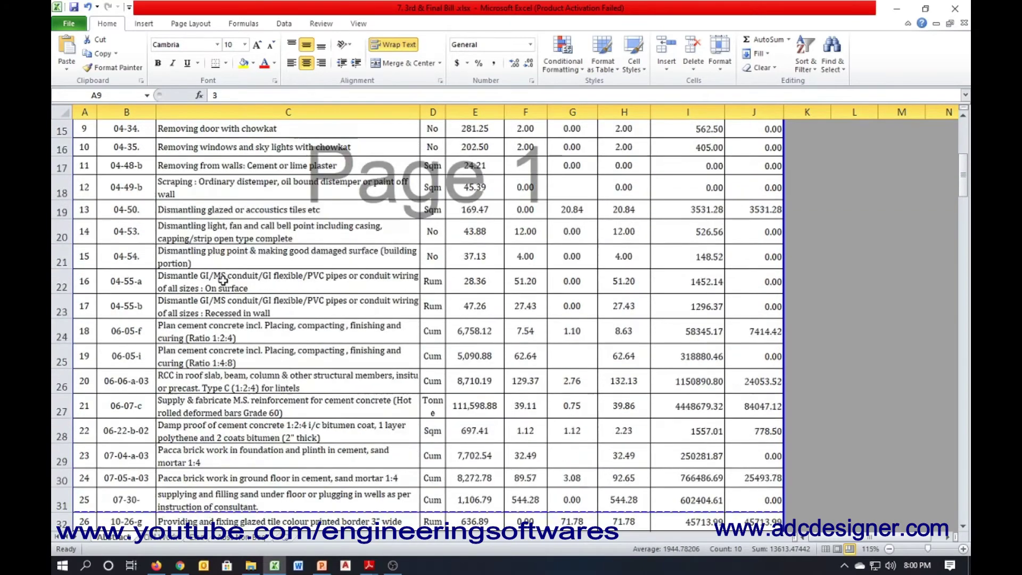
{"action": "double_click", "coordinate": [132, 478]}
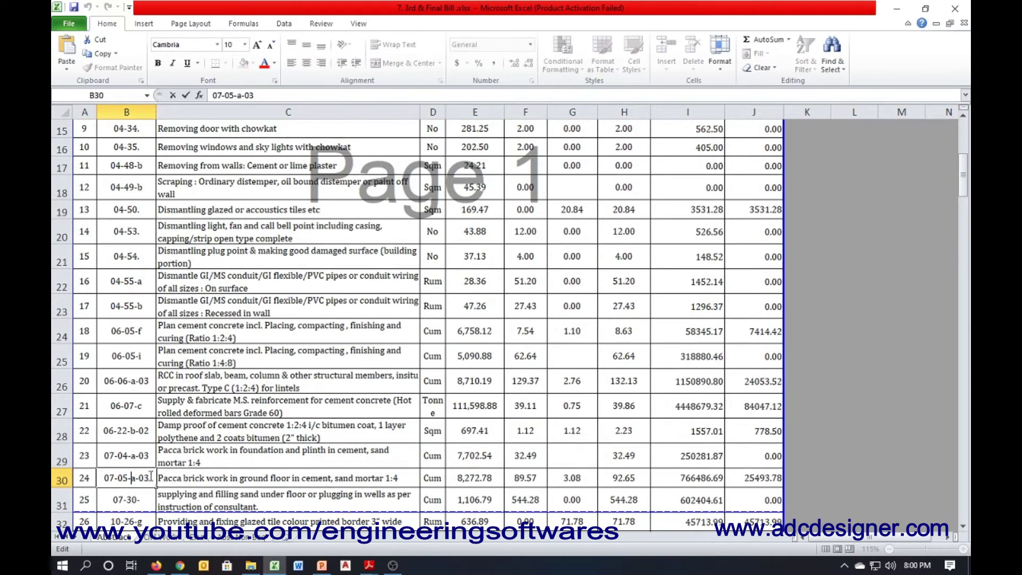
{"action": "left_click_drag", "start_coordinate": [149, 476], "coordinate": [100, 476]}
{"action": "key", "text": "ctrl+c"}
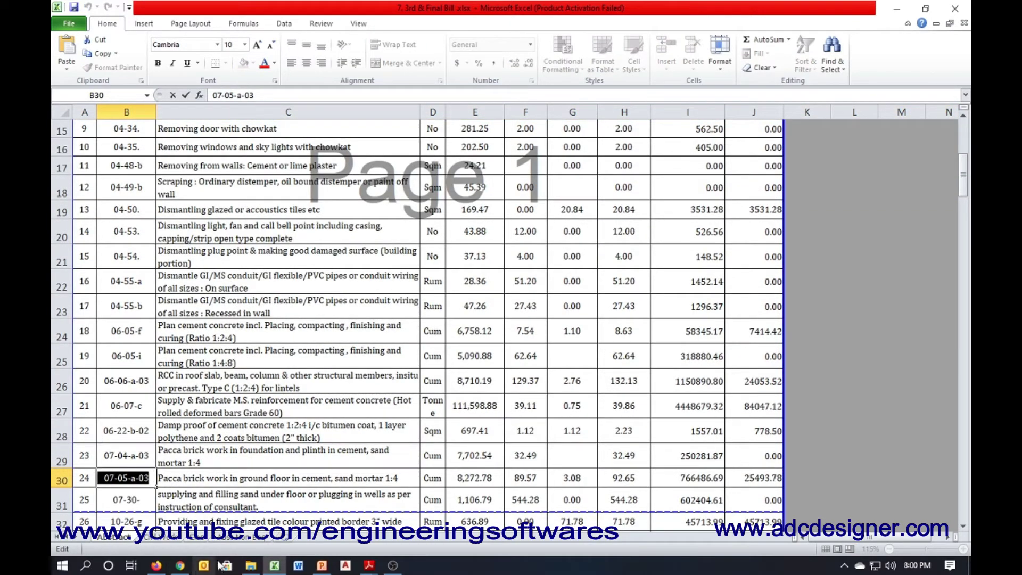
Step: Switch to MRS 2017.pdf, search for item code 07-05-a-03 and highlight its row of description and rates
{"action": "left_click", "coordinate": [368, 568]}
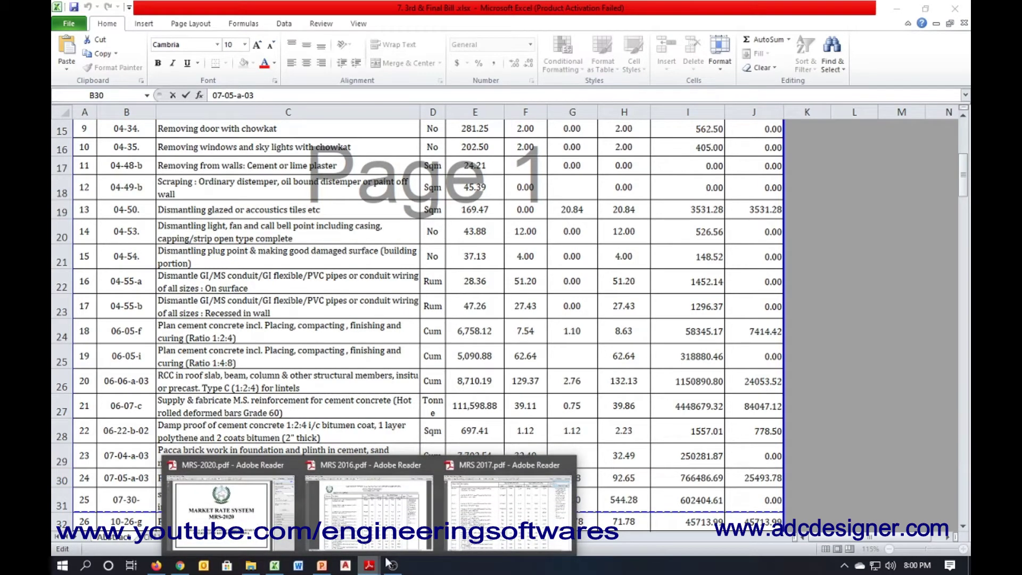
{"action": "left_click", "coordinate": [508, 511]}
{"action": "left_click", "coordinate": [885, 74]}
{"action": "key", "text": "ctrl+v"}
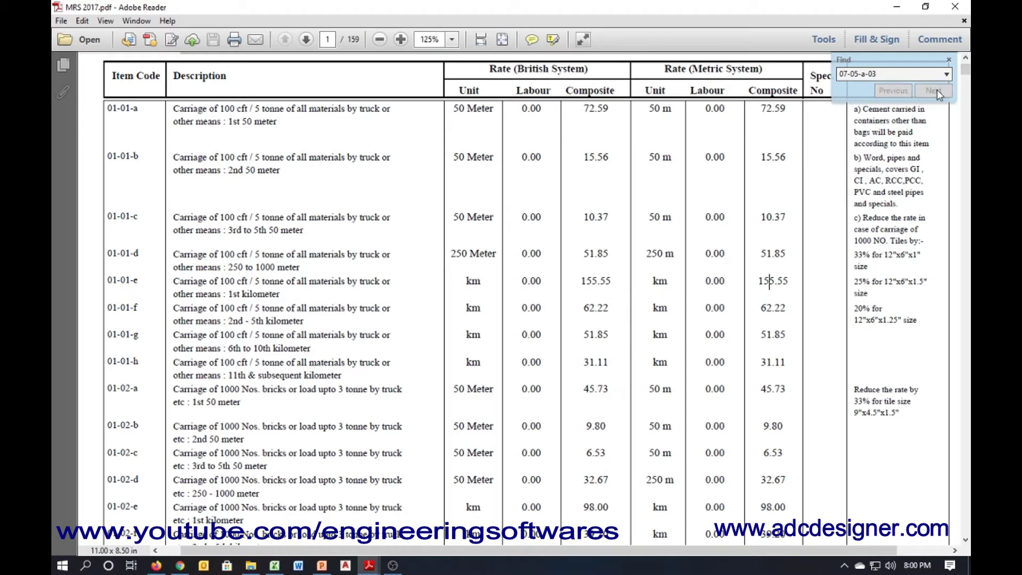
{"action": "left_click", "coordinate": [936, 90]}
{"action": "left_click_drag", "start_coordinate": [178, 391], "coordinate": [763, 386]}
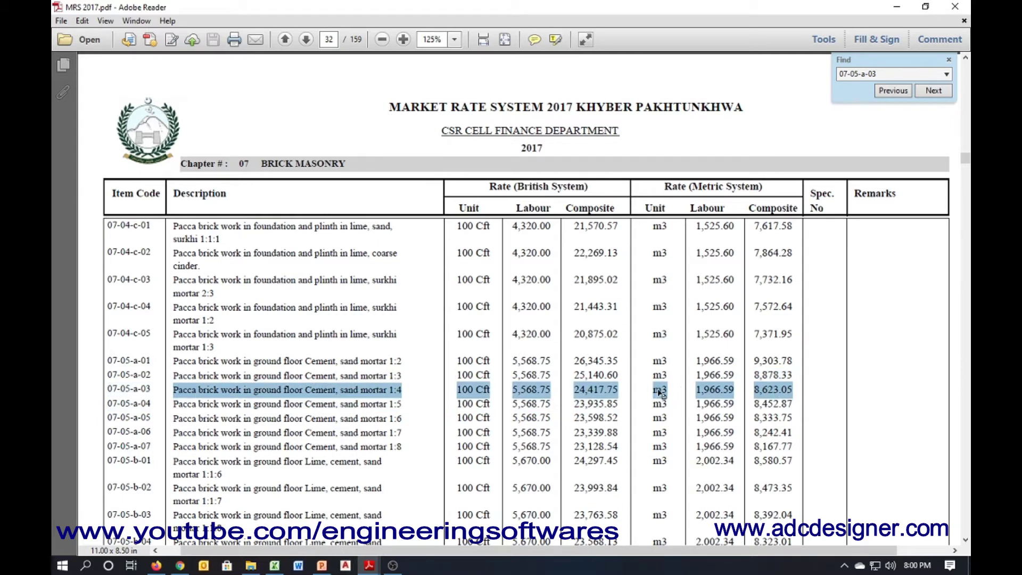
Step: Compare the ground floor brick work item's description and unit rate in the Excel bill with its entry in MRS 2017.pdf
{"action": "left_click", "coordinate": [275, 566]}
{"action": "left_click", "coordinate": [62, 480]}
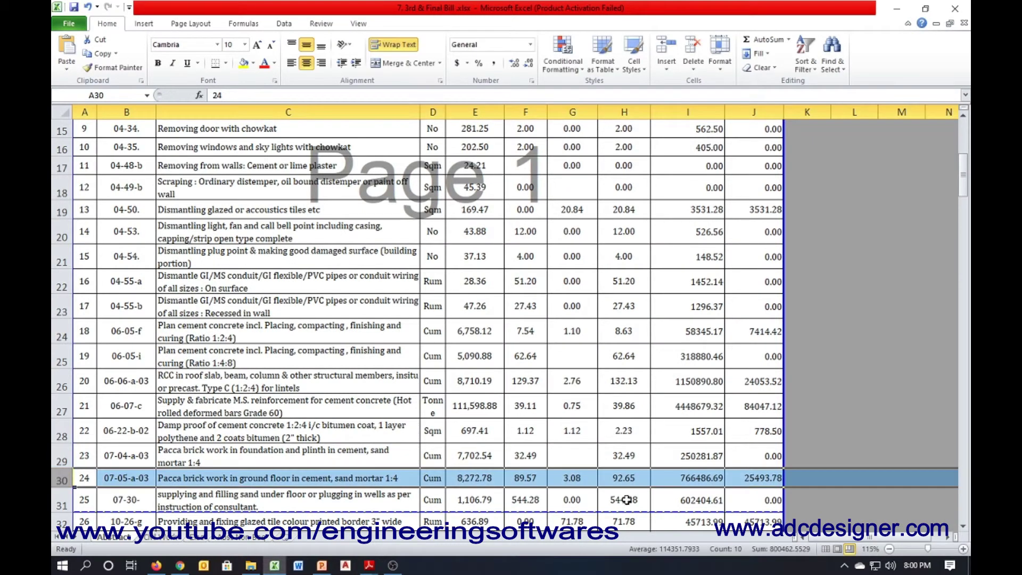
{"action": "left_click", "coordinate": [466, 479]}
{"action": "scroll", "coordinate": [494, 442], "scroll_direction": "down", "scroll_amount": 2}
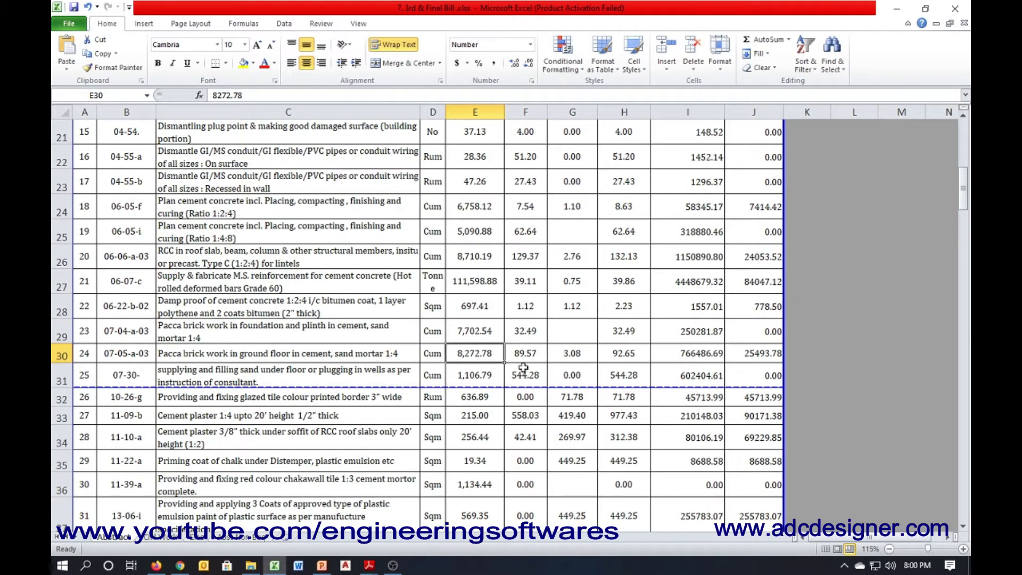
{"action": "left_click", "coordinate": [404, 353]}
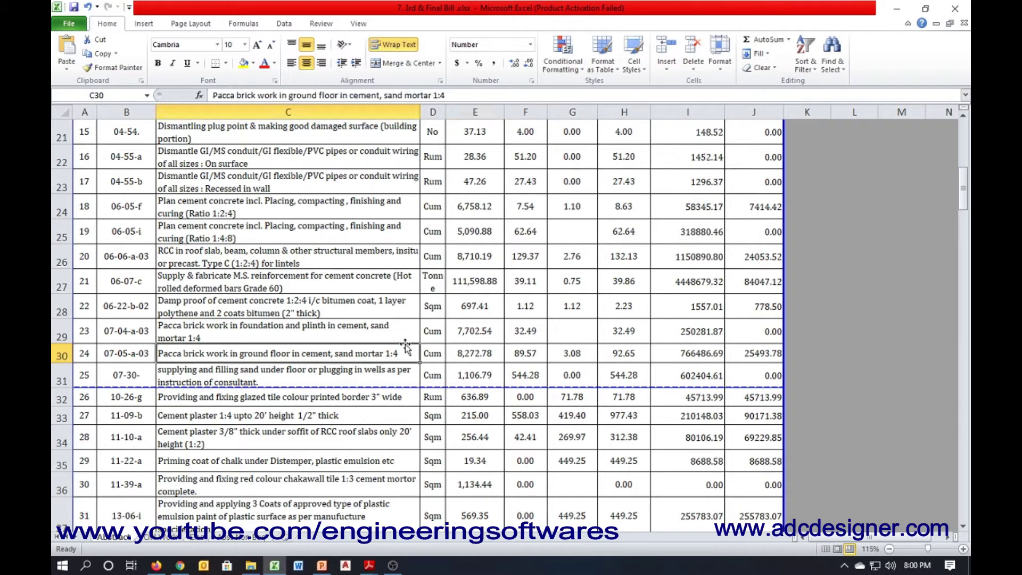
{"action": "left_click", "coordinate": [466, 354]}
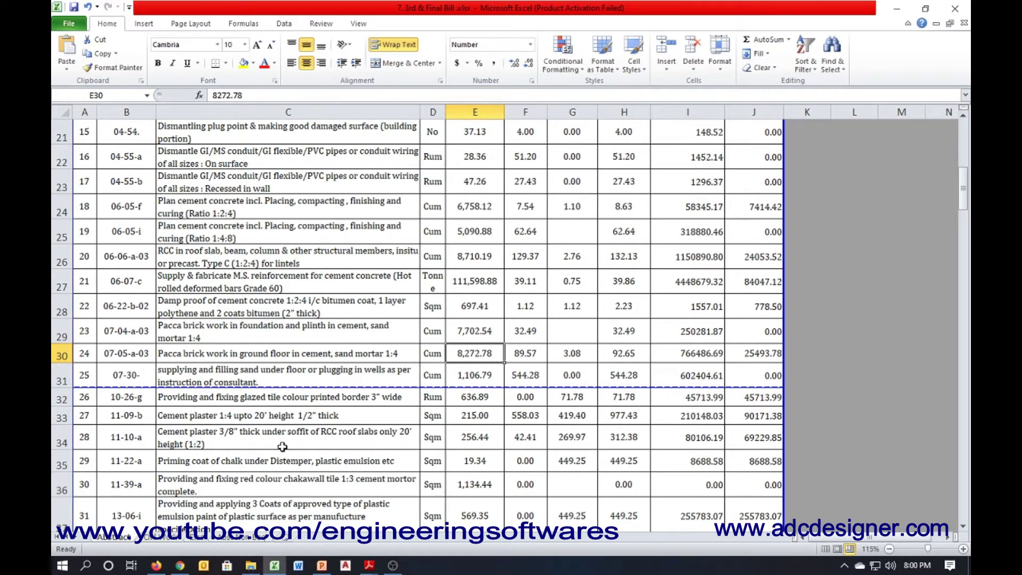
{"action": "left_click", "coordinate": [369, 565]}
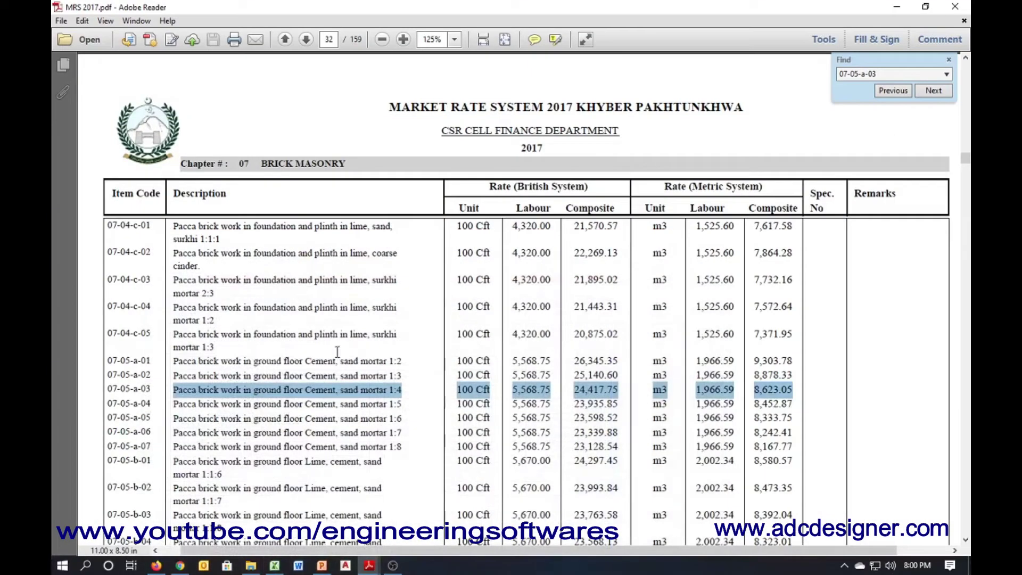
{"action": "left_click", "coordinate": [327, 389]}
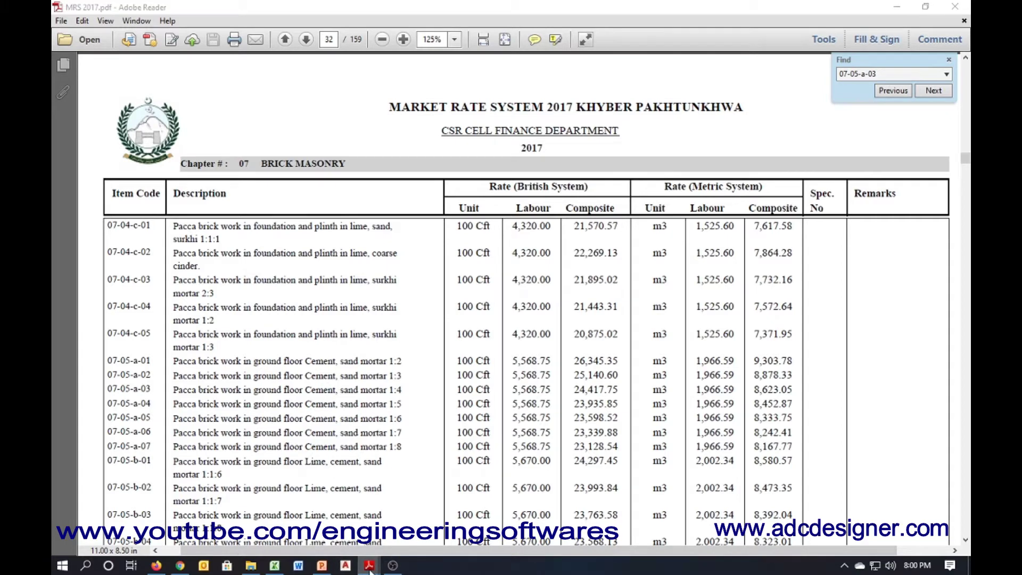
Step: Switch to File Explorer, open MRS-KPK-2019.pdf from the MRS 2016-2019 folder and view its preface
{"action": "left_click", "coordinate": [260, 566]}
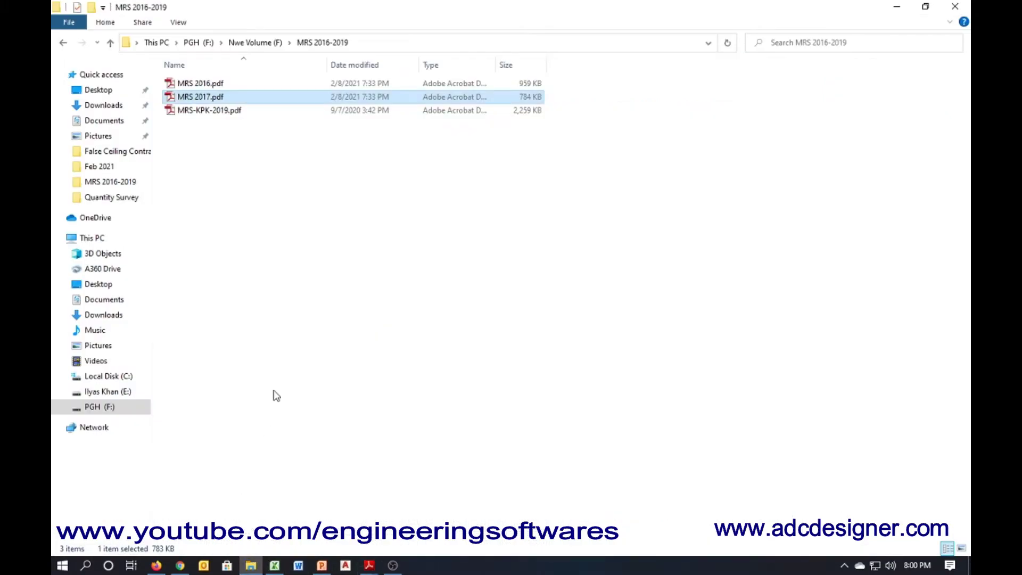
{"action": "double_click", "coordinate": [202, 110]}
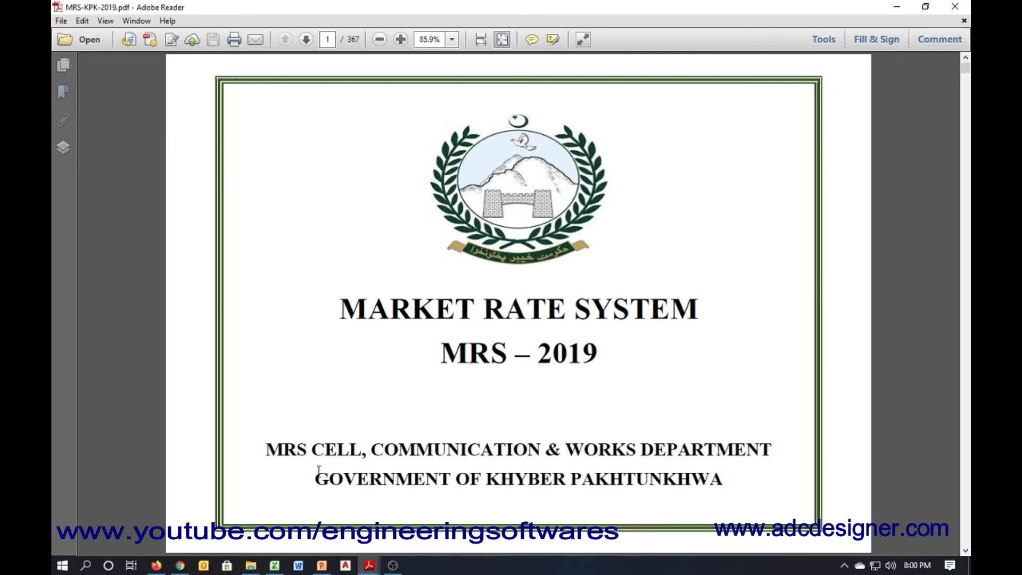
{"action": "scroll", "coordinate": [500, 401], "scroll_direction": "down", "scroll_amount": 4}
{"action": "scroll", "coordinate": [501, 394], "scroll_direction": "up", "scroll_amount": 3}
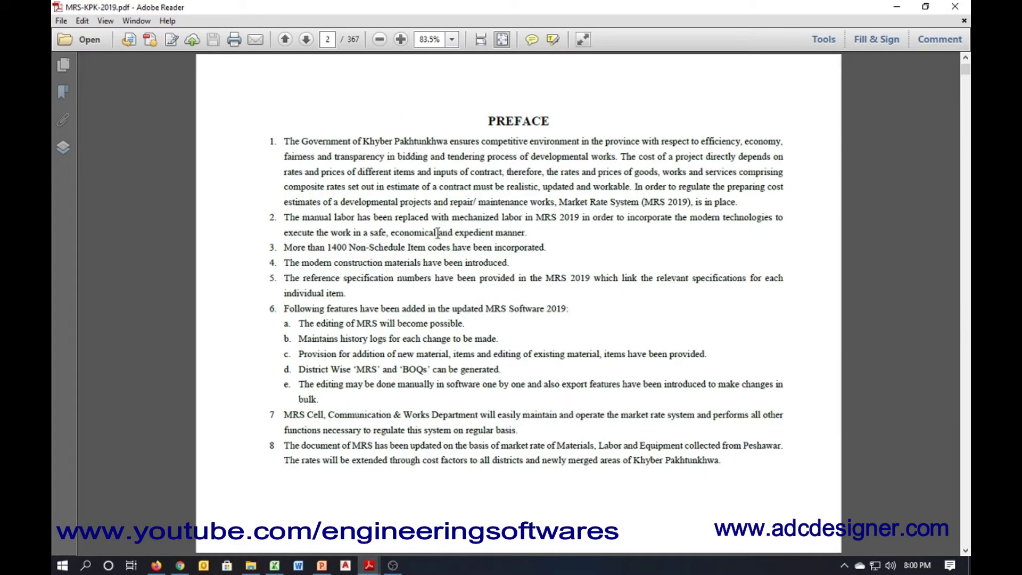
Step: Examine the notification page of the MRS 2019 document
{"action": "scroll", "coordinate": [474, 242], "scroll_direction": "down", "scroll_amount": 1}
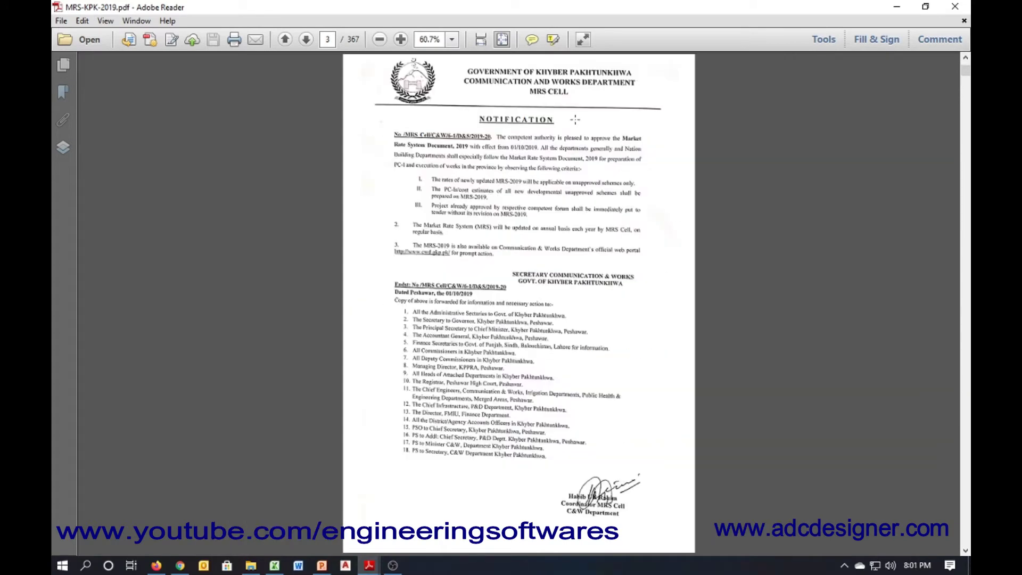
{"action": "left_click", "coordinate": [422, 294]}
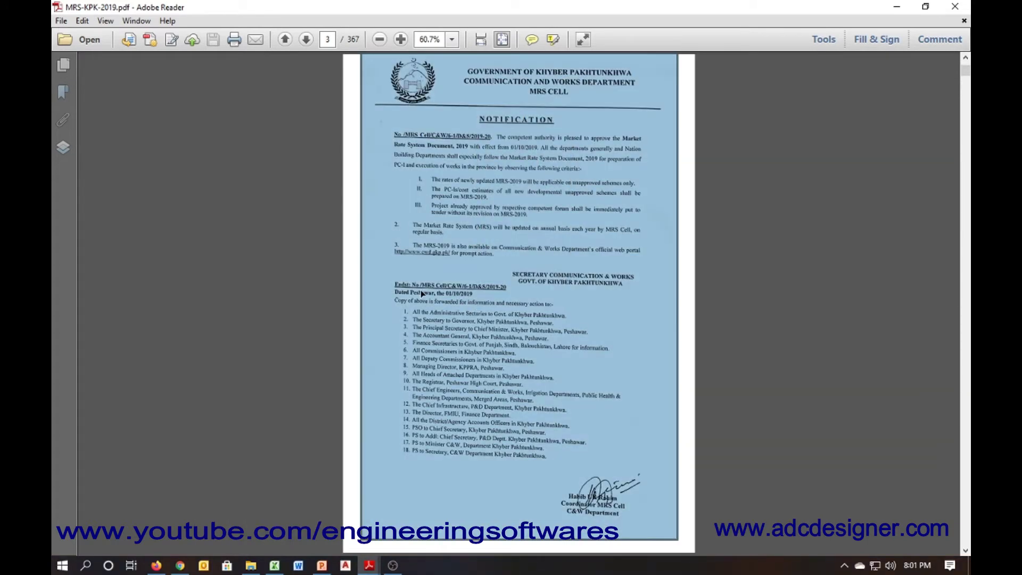
{"action": "left_click", "coordinate": [573, 206]}
Step: Examine the location factor tables for the Khyber Pakhtunkhwa districts, including Peshawar, Lower Kohistan and Lower Dir, and for the merged areas
{"action": "scroll", "coordinate": [491, 192], "scroll_direction": "down", "scroll_amount": 1}
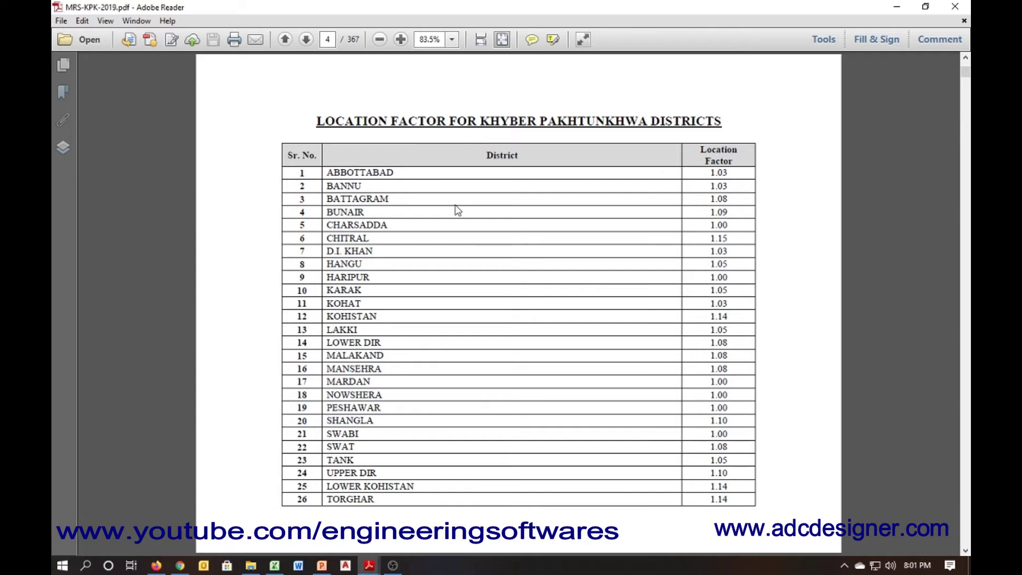
{"action": "left_click", "coordinate": [392, 387]}
{"action": "triple_click", "coordinate": [392, 406]}
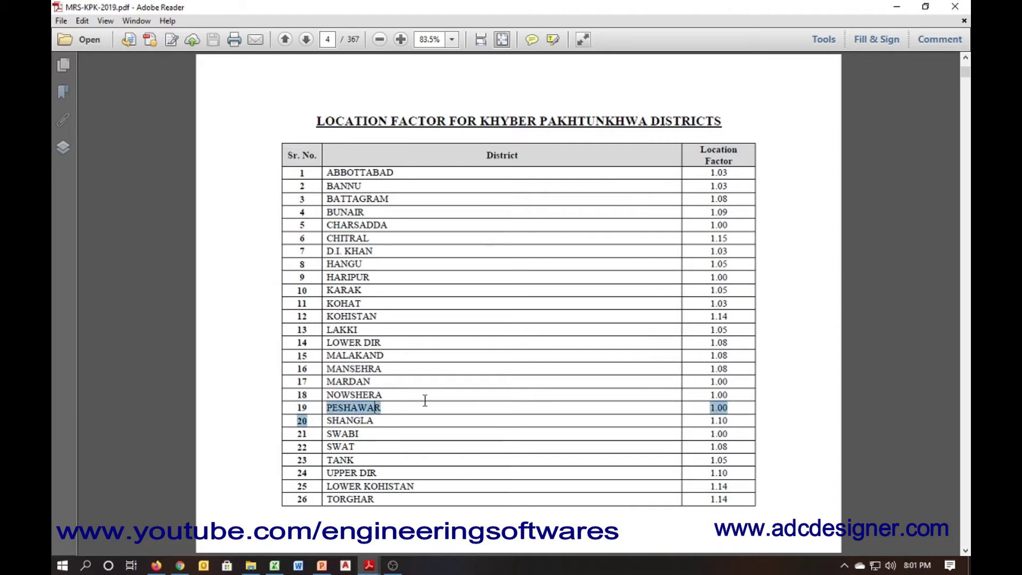
{"action": "left_click", "coordinate": [541, 419]}
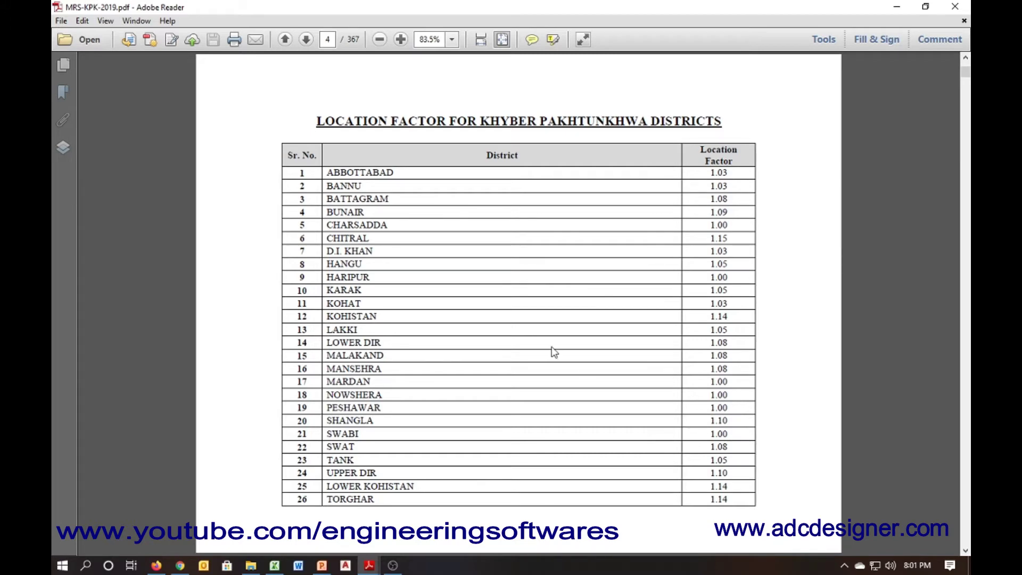
{"action": "left_click_drag", "start_coordinate": [366, 485], "coordinate": [732, 488]}
{"action": "left_click", "coordinate": [734, 471]}
{"action": "left_click_drag", "start_coordinate": [353, 342], "coordinate": [734, 330]}
{"action": "left_click", "coordinate": [736, 325]}
{"action": "scroll", "coordinate": [604, 307], "scroll_direction": "down", "scroll_amount": 3}
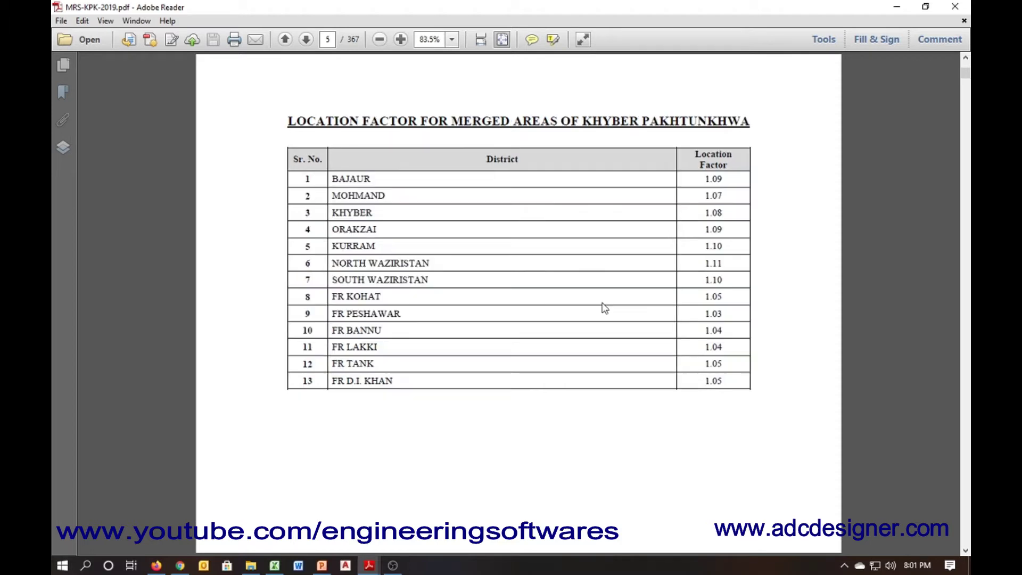
Step: Review the conversion tables for length, mass weight and area in the MRS 2019 document
{"action": "scroll", "coordinate": [604, 308], "scroll_direction": "down", "scroll_amount": 3}
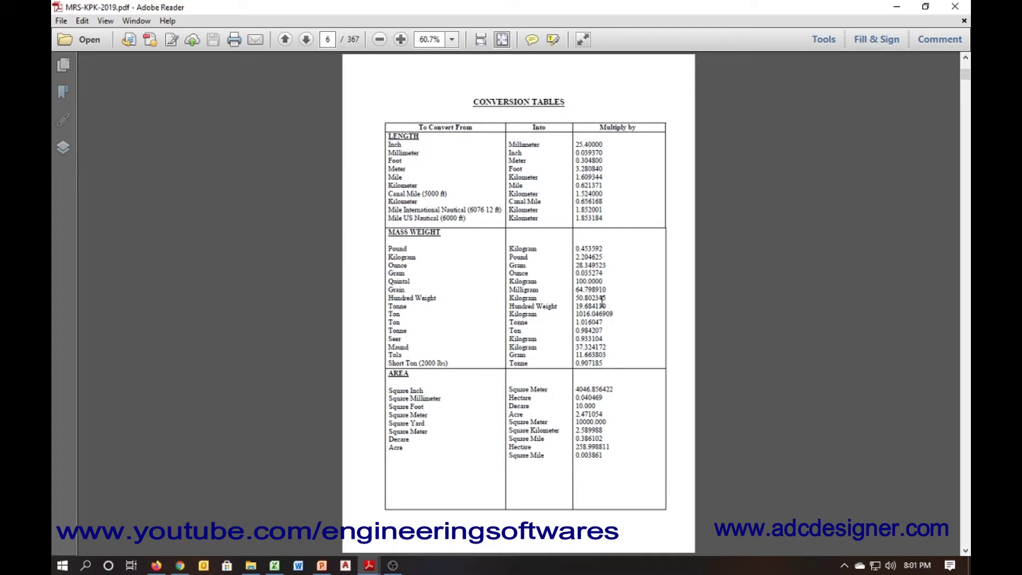
{"action": "scroll", "coordinate": [590, 229], "scroll_direction": "up", "scroll_amount": 3}
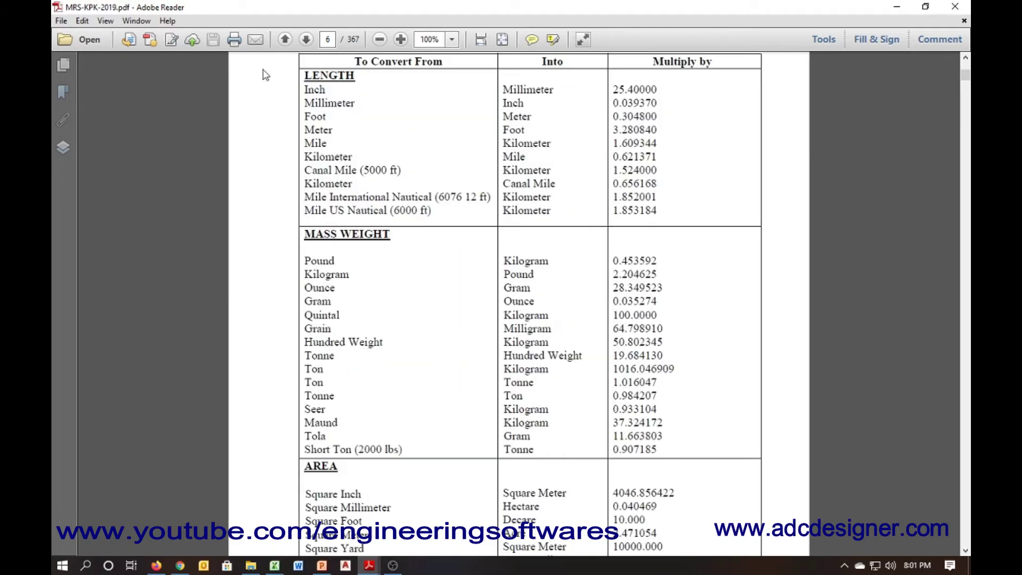
{"action": "scroll", "coordinate": [526, 123], "scroll_direction": "up", "scroll_amount": 1}
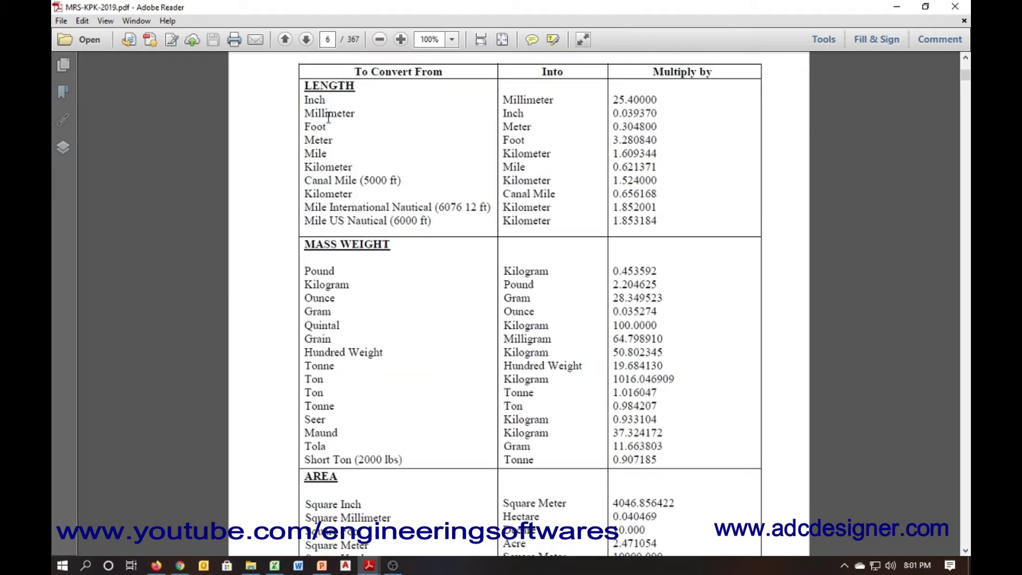
{"action": "left_click", "coordinate": [662, 124]}
{"action": "left_click", "coordinate": [641, 207]}
{"action": "scroll", "coordinate": [640, 208], "scroll_direction": "down", "scroll_amount": 3}
{"action": "scroll", "coordinate": [641, 208], "scroll_direction": "down", "scroll_amount": 5}
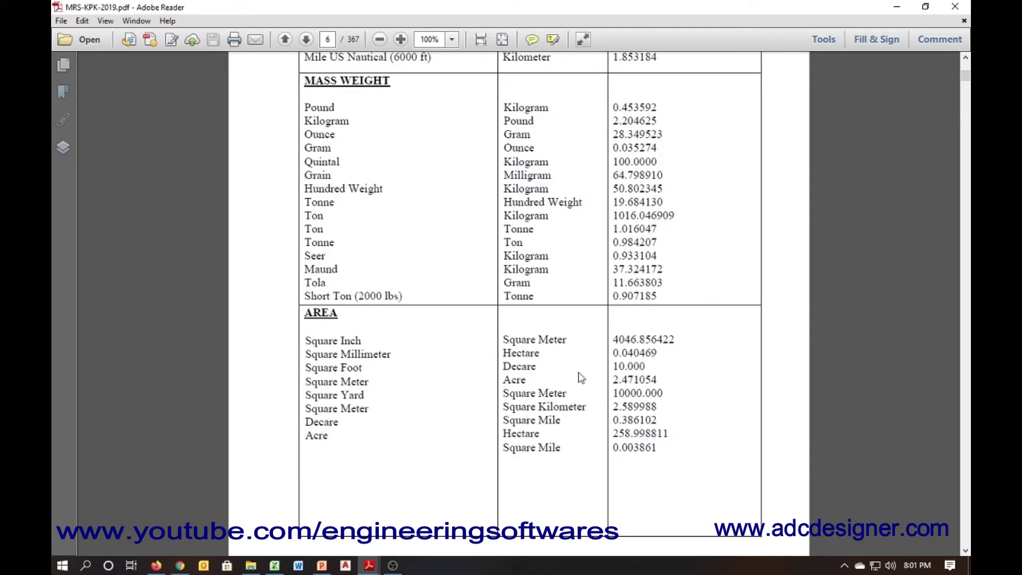
{"action": "scroll", "coordinate": [587, 349], "scroll_direction": "down", "scroll_amount": 2}
{"action": "scroll", "coordinate": [586, 344], "scroll_direction": "up", "scroll_amount": 2}
Step: Review the chapter index of the MRS 2019 document with its chapter names and page numbers
{"action": "key", "text": "ctrl+0"}
{"action": "scroll", "coordinate": [450, 336], "scroll_direction": "down", "scroll_amount": 5}
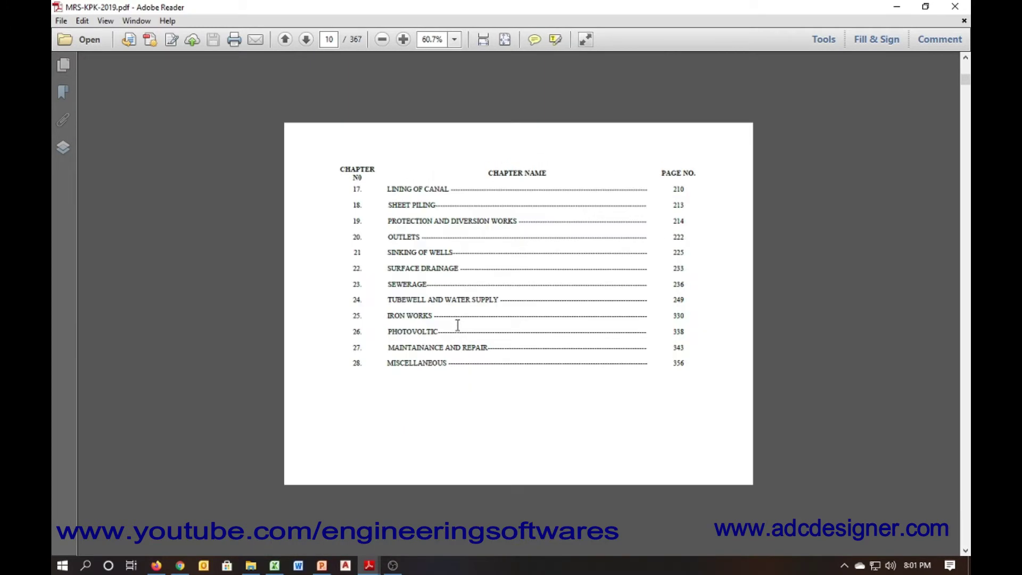
{"action": "scroll", "coordinate": [458, 325], "scroll_direction": "up", "scroll_amount": 2}
{"action": "scroll", "coordinate": [466, 326], "scroll_direction": "down", "scroll_amount": 1}
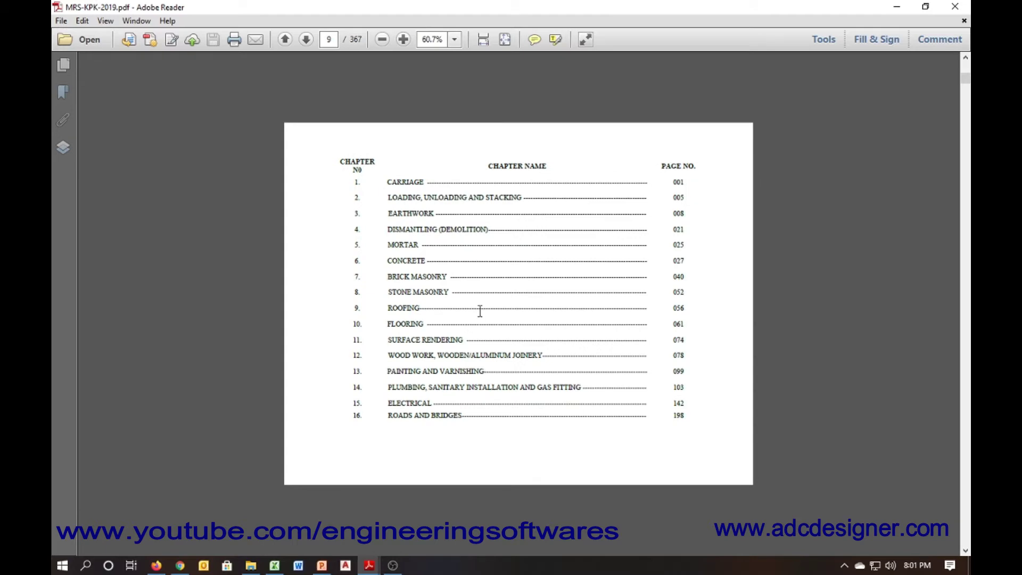
Step: Switch to the MRS 2017 document, close its search box and go to its first page
{"action": "left_click", "coordinate": [369, 565]}
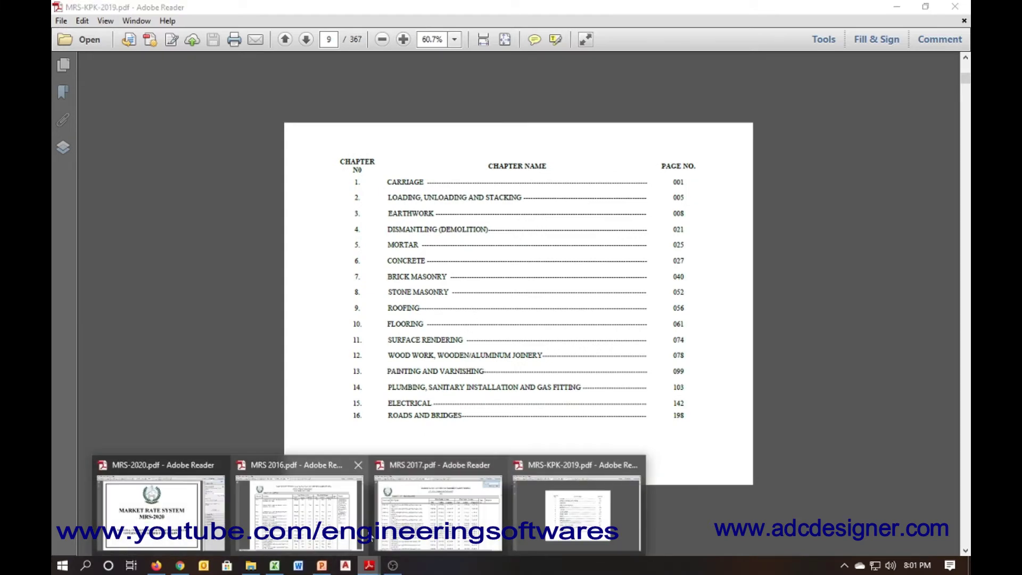
{"action": "left_click", "coordinate": [419, 501]}
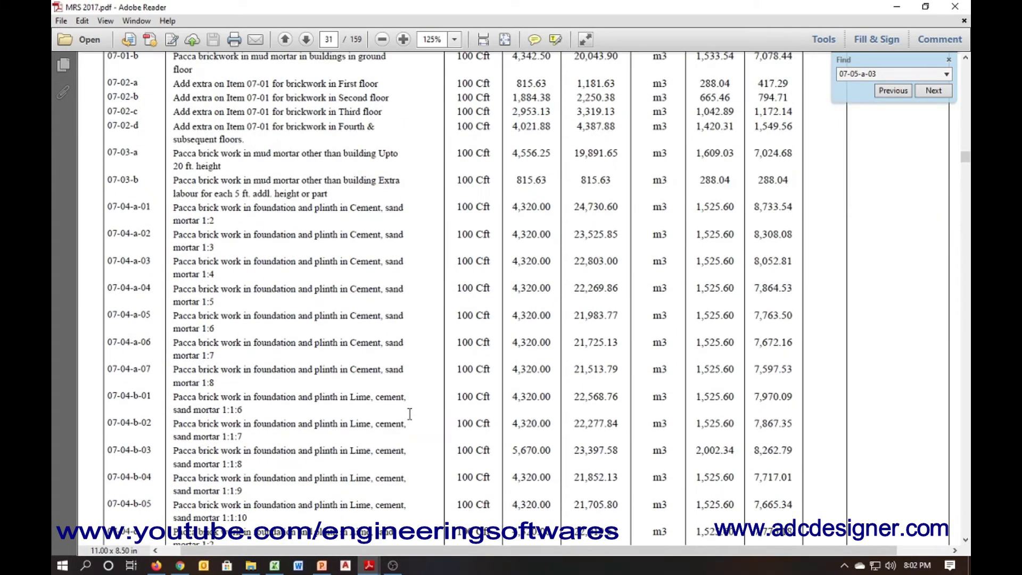
{"action": "scroll", "coordinate": [409, 414], "scroll_direction": "down", "scroll_amount": 1}
{"action": "key", "text": "ctrl+0"}
{"action": "scroll", "coordinate": [425, 412], "scroll_direction": "up", "scroll_amount": 15}
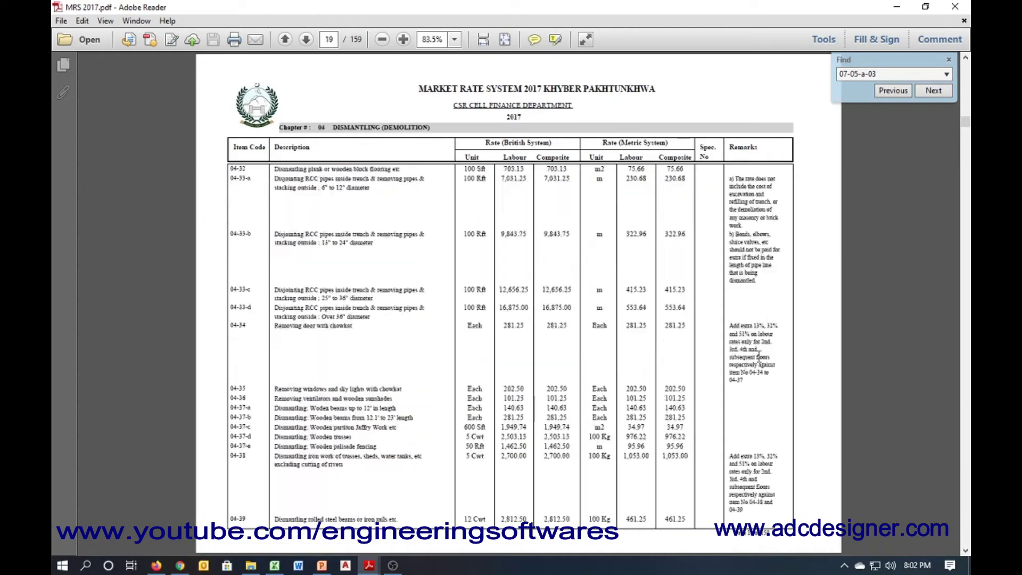
{"action": "left_click", "coordinate": [949, 59]}
{"action": "left_click_drag", "start_coordinate": [965, 121], "coordinate": [965, 68]}
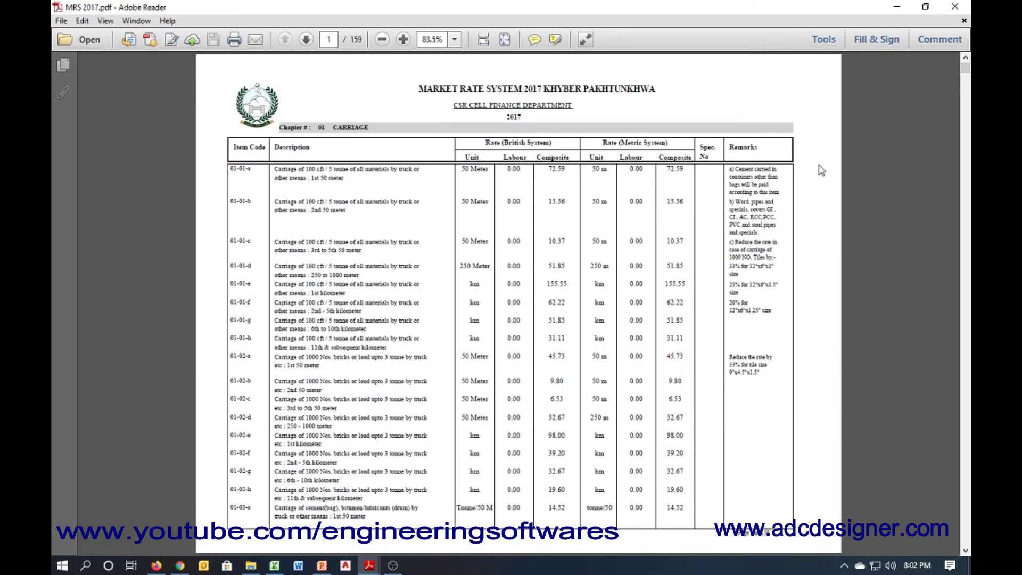
Step: Look over the first two Carriage pages of the MRS 2017 document and return to page 1
{"action": "scroll", "coordinate": [536, 206], "scroll_direction": "down", "scroll_amount": 2}
{"action": "scroll", "coordinate": [524, 196], "scroll_direction": "up", "scroll_amount": 2}
{"action": "left_click", "coordinate": [306, 40]}
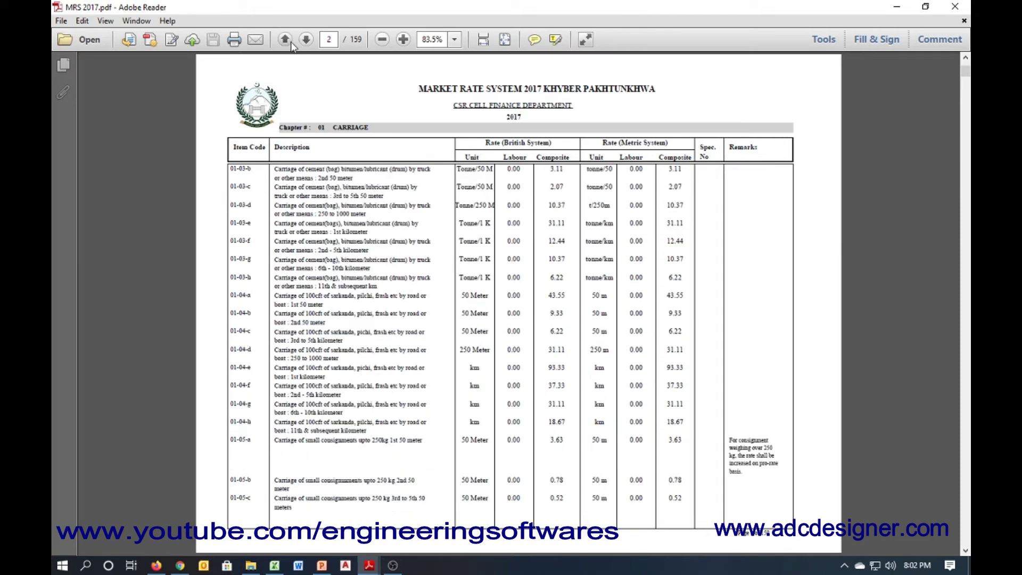
{"action": "left_click", "coordinate": [286, 41]}
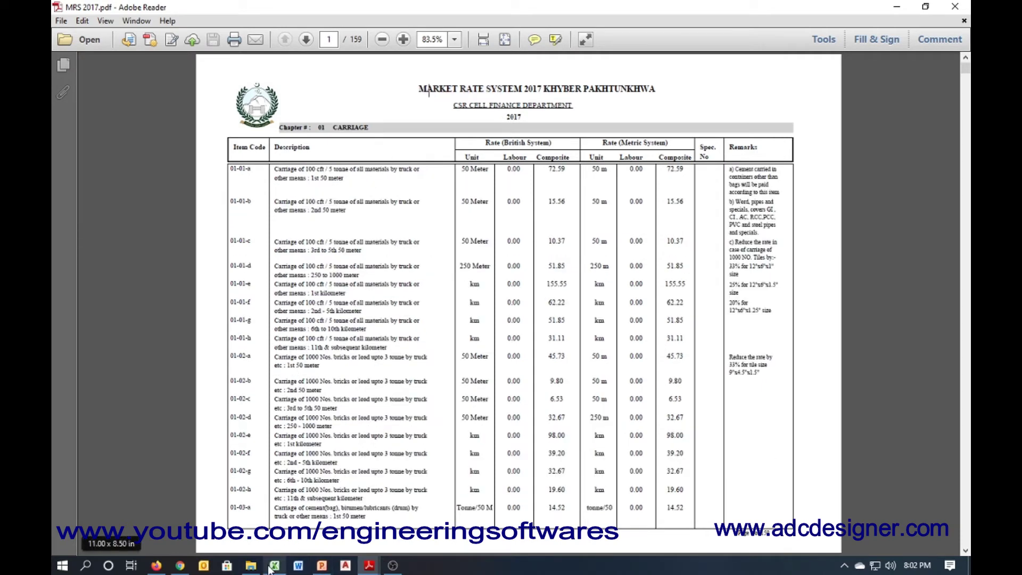
Step: Switch back to the MRS 2019 document and review chapters 1 to 16 in its chapter index
{"action": "left_click", "coordinate": [374, 566]}
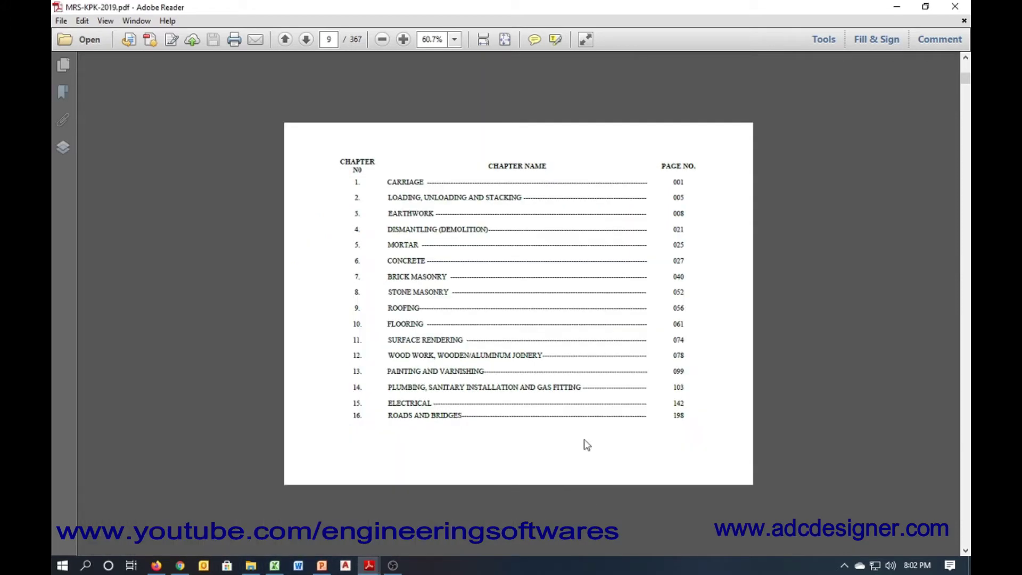
{"action": "left_click", "coordinate": [576, 508]}
{"action": "scroll", "coordinate": [613, 230], "scroll_direction": "up", "scroll_amount": 1}
{"action": "left_click_drag", "start_coordinate": [430, 192], "coordinate": [490, 201]}
{"action": "left_click", "coordinate": [471, 213]}
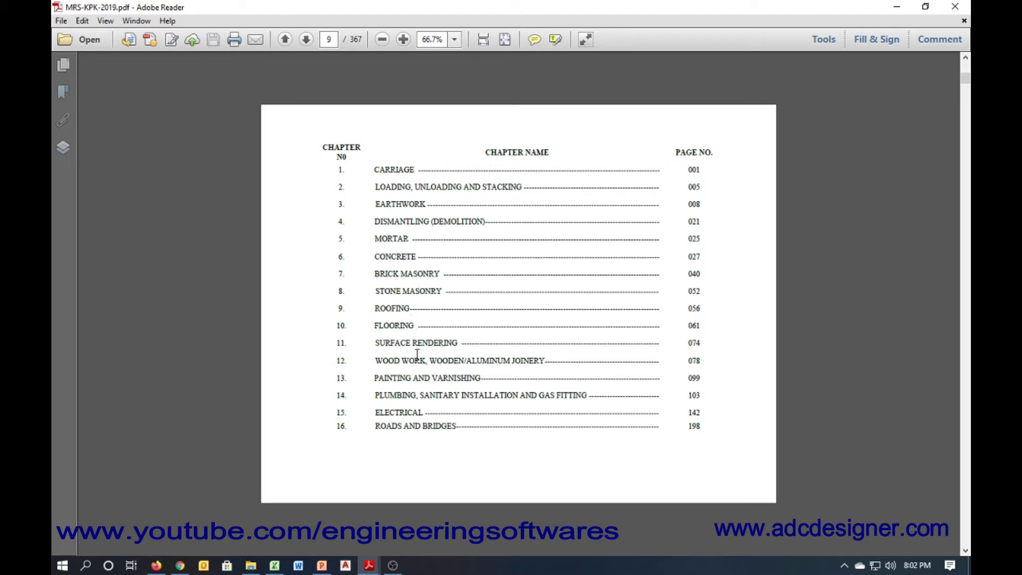
{"action": "left_click", "coordinate": [414, 378]}
Step: Review chapters 17 to 28 in the MRS 2019 index, pointing out the Miscellaneous entry and its page number
{"action": "scroll", "coordinate": [455, 406], "scroll_direction": "down", "scroll_amount": 2}
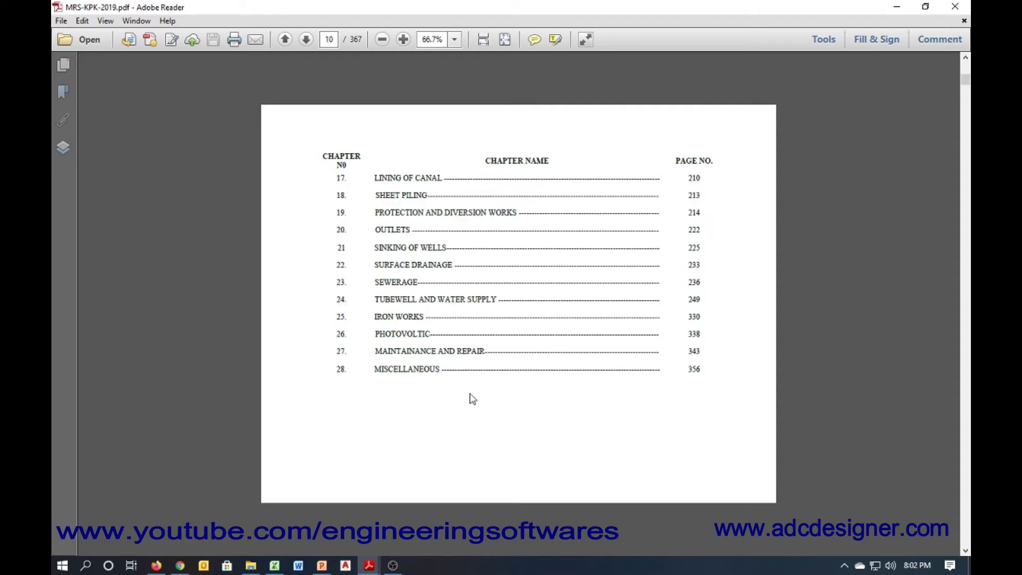
{"action": "scroll", "coordinate": [475, 393], "scroll_direction": "down", "scroll_amount": 1}
{"action": "scroll", "coordinate": [475, 393], "scroll_direction": "up", "scroll_amount": 1}
{"action": "left_click_drag", "start_coordinate": [371, 376], "coordinate": [452, 375]}
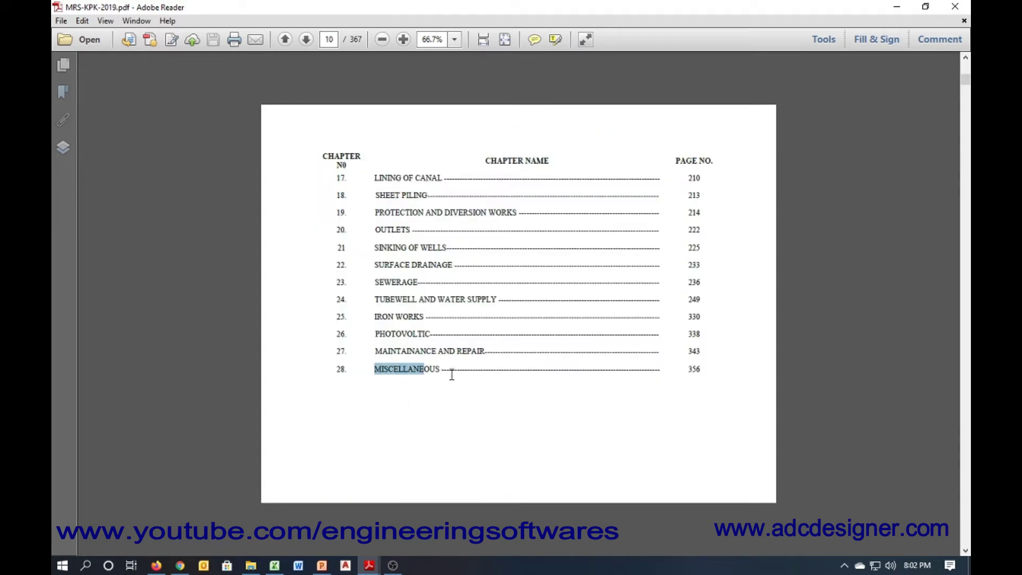
{"action": "left_click", "coordinate": [471, 371]}
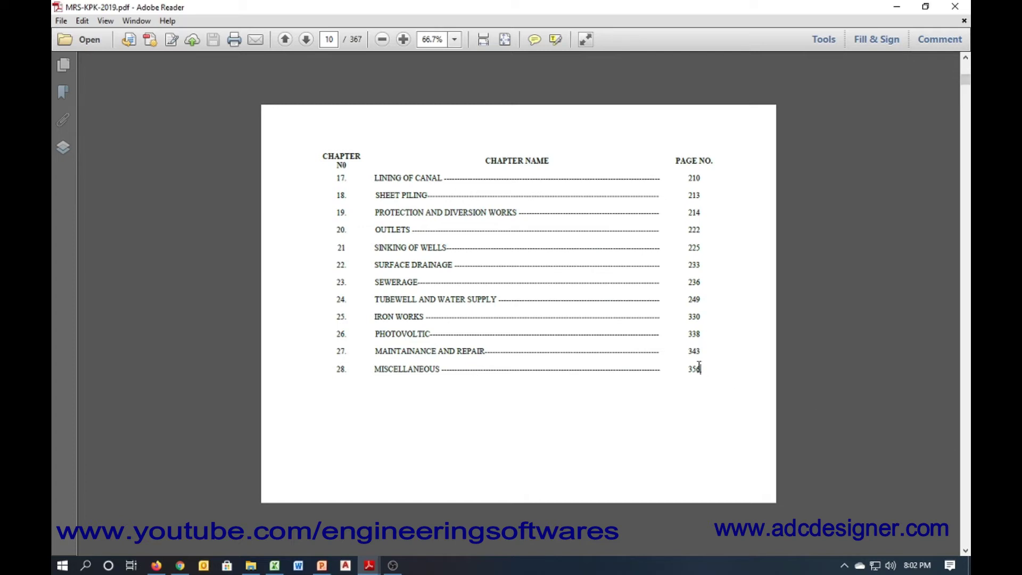
Step: Examine the first Carriage rate page of MRS 2019, highlighting the description of item 01-01-e
{"action": "scroll", "coordinate": [555, 384], "scroll_direction": "down", "scroll_amount": 1}
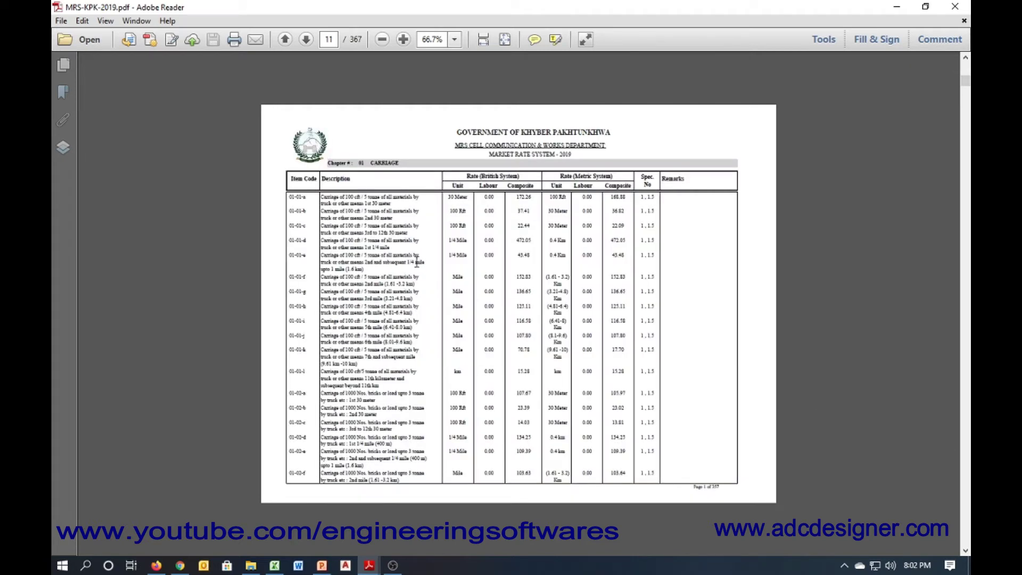
{"action": "scroll", "coordinate": [417, 261], "scroll_direction": "up", "scroll_amount": 1}
{"action": "scroll", "coordinate": [408, 265], "scroll_direction": "up", "scroll_amount": 1}
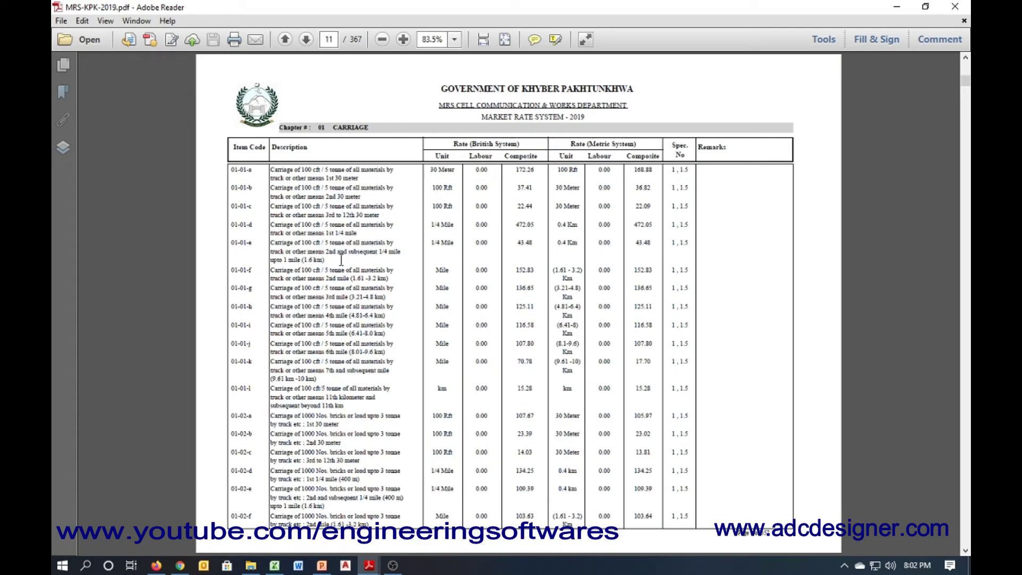
{"action": "left_click_drag", "start_coordinate": [288, 255], "coordinate": [432, 250]}
{"action": "left_click", "coordinate": [419, 296]}
Step: Browse from the Carriage rates to the Loading, Unloading & Stacking rates on page 16 of MRS 2019
{"action": "scroll", "coordinate": [540, 404], "scroll_direction": "down", "scroll_amount": 5}
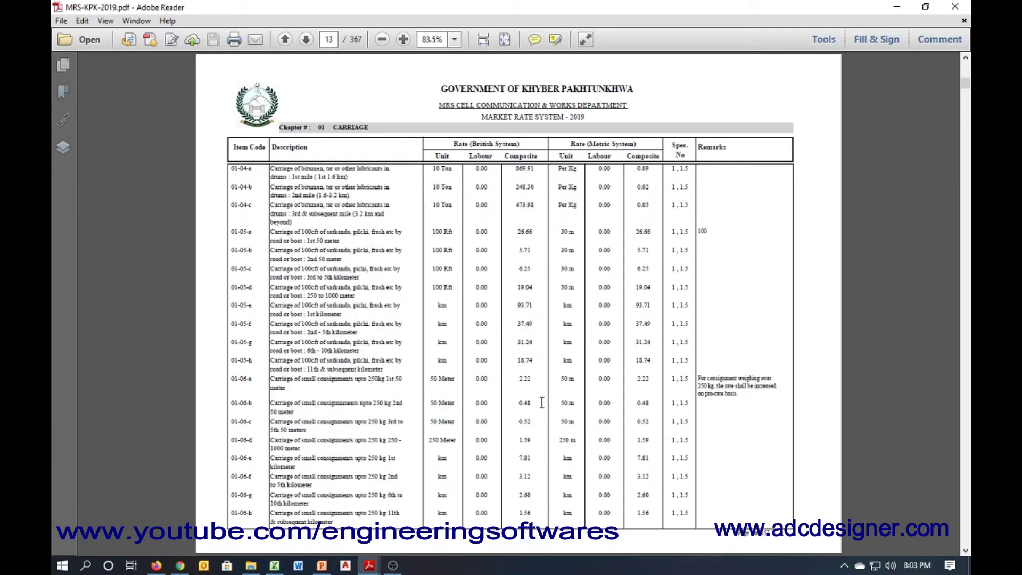
{"action": "scroll", "coordinate": [566, 391], "scroll_direction": "up", "scroll_amount": 2}
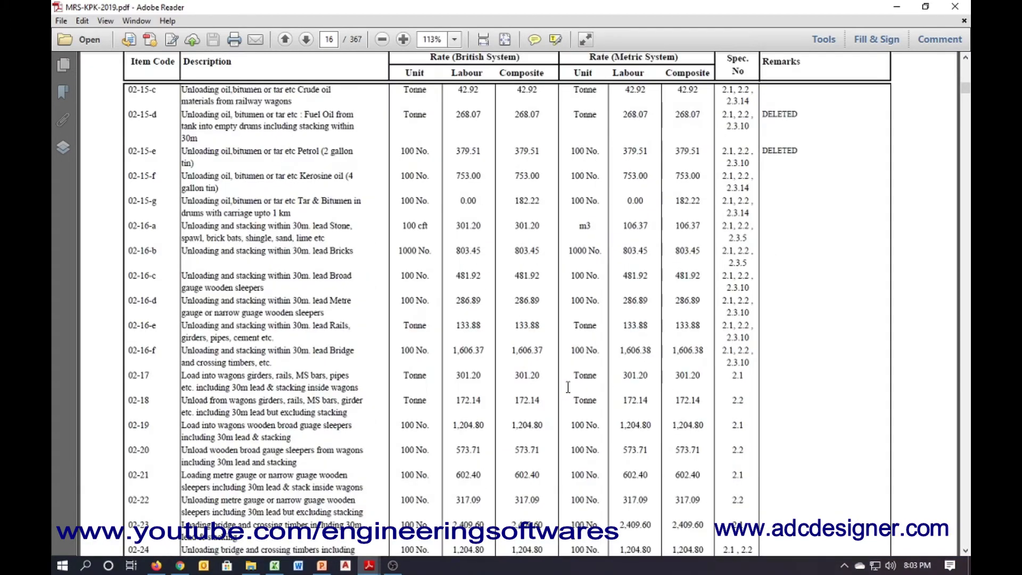
{"action": "scroll", "coordinate": [667, 389], "scroll_direction": "down", "scroll_amount": 1}
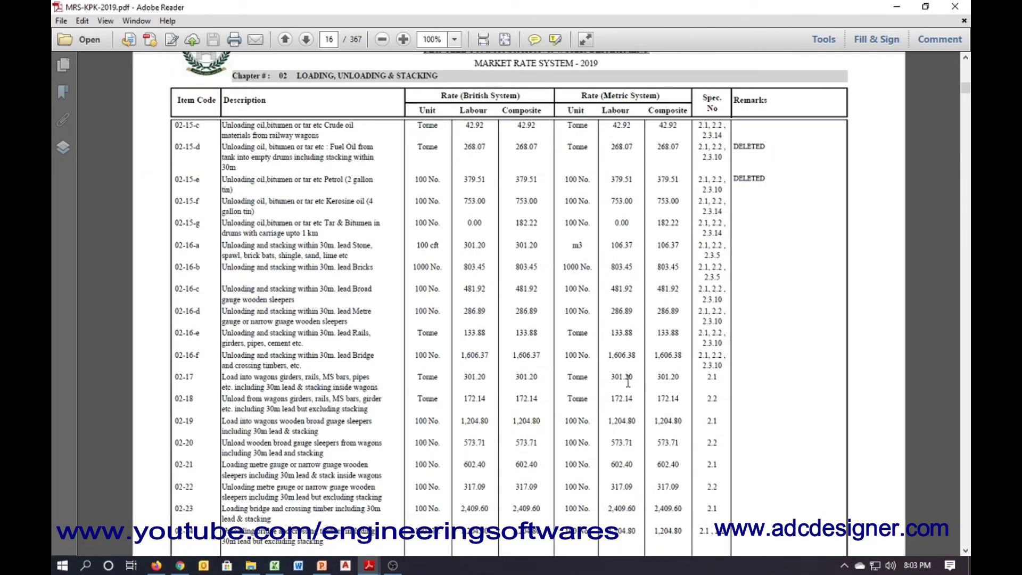
Step: Compare the British System and Metric System rate columns on the Loading, Unloading & Stacking page, highlighting each heading
{"action": "left_click_drag", "start_coordinate": [441, 96], "coordinate": [514, 120]}
{"action": "left_click", "coordinate": [455, 99]}
{"action": "left_click_drag", "start_coordinate": [443, 97], "coordinate": [510, 109]}
{"action": "left_click", "coordinate": [487, 108]}
{"action": "left_click_drag", "start_coordinate": [580, 96], "coordinate": [663, 100]}
{"action": "left_click", "coordinate": [635, 99]}
{"action": "left_click_drag", "start_coordinate": [442, 96], "coordinate": [526, 97]}
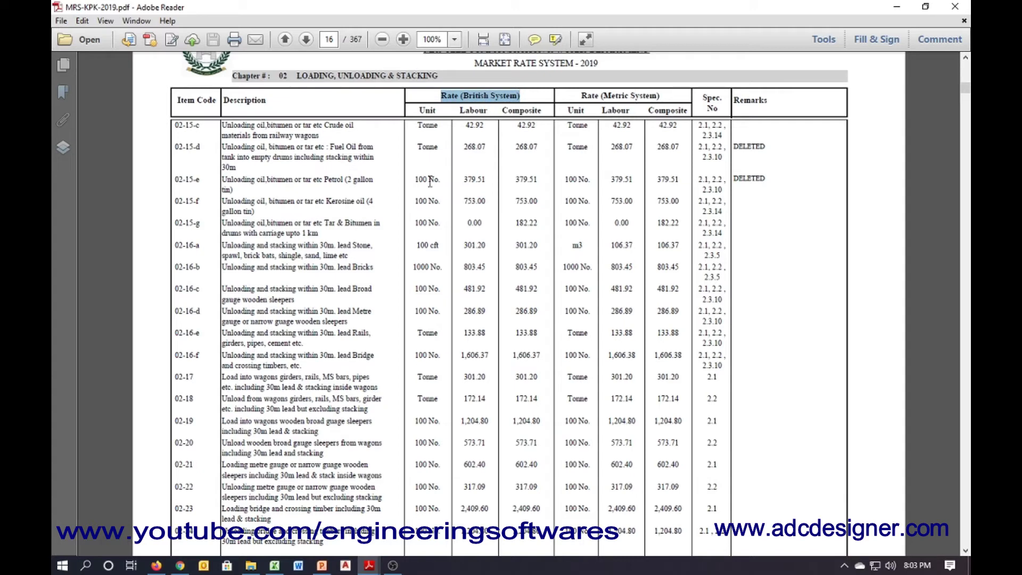
{"action": "left_click", "coordinate": [471, 133]}
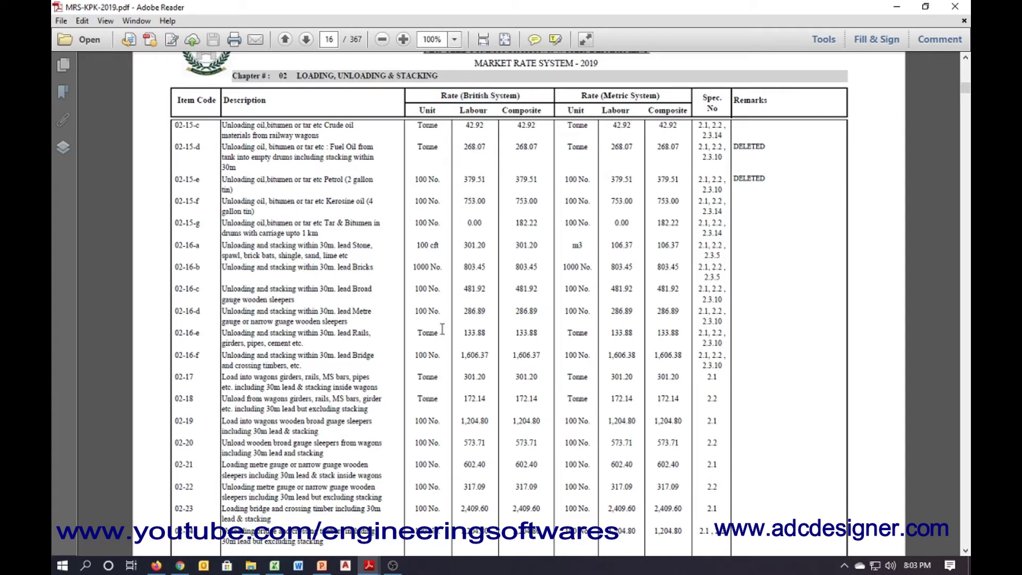
Step: Go to the Earth Work chapter on page 18 and compare its British and metric units for the excavation items
{"action": "scroll", "coordinate": [444, 319], "scroll_direction": "down", "scroll_amount": 5}
{"action": "scroll", "coordinate": [452, 342], "scroll_direction": "down", "scroll_amount": 3}
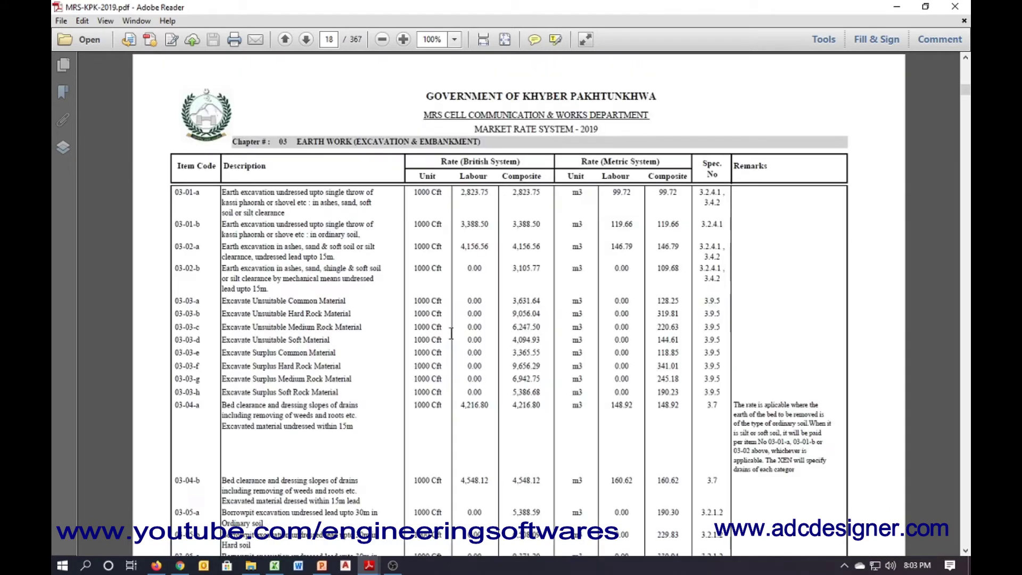
{"action": "left_click_drag", "start_coordinate": [442, 319], "coordinate": [437, 292]}
{"action": "left_click", "coordinate": [438, 299]}
{"action": "left_click_drag", "start_coordinate": [592, 263], "coordinate": [589, 303]}
{"action": "left_click", "coordinate": [581, 305]}
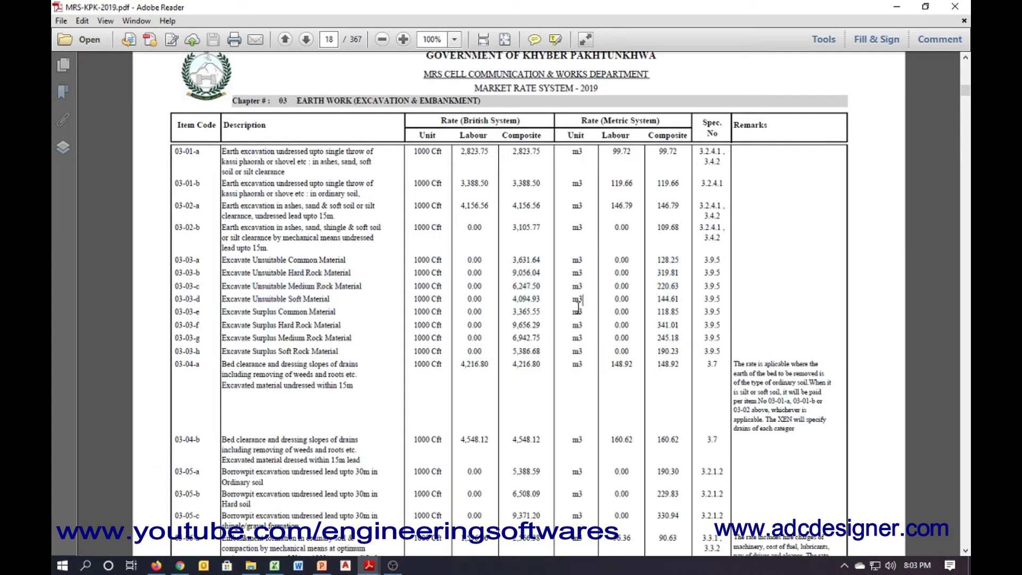
Step: Minimize the MRS 2019, MRS 2017 and folder windows, and bring up the MRS-2020 document
{"action": "left_click", "coordinate": [896, 6]}
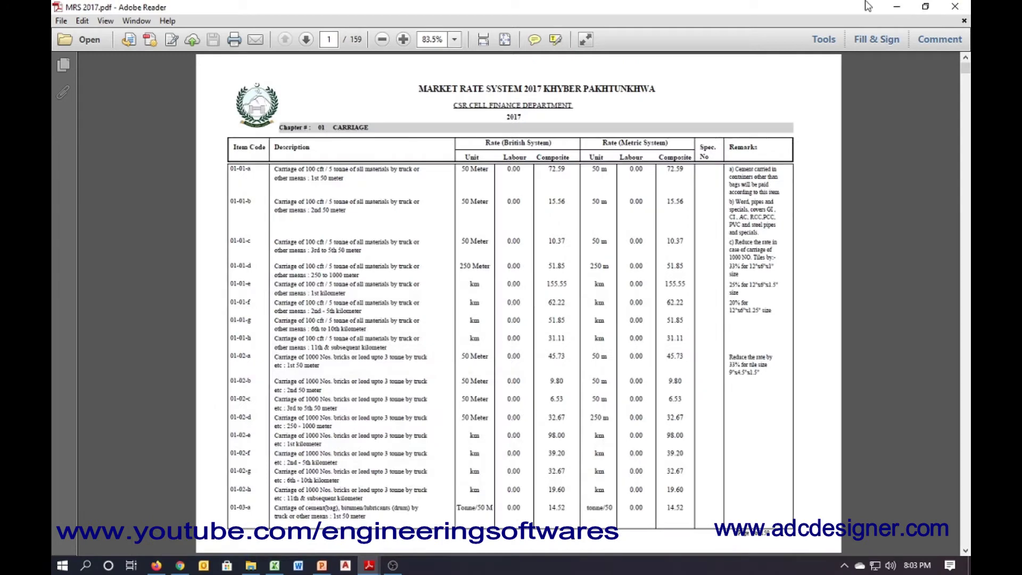
{"action": "left_click", "coordinate": [896, 7]}
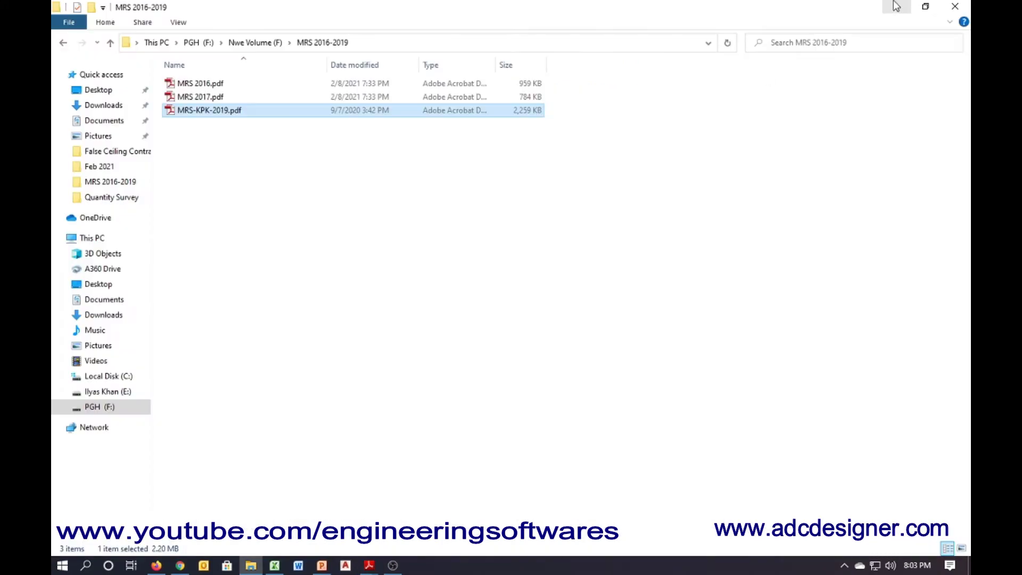
{"action": "left_click", "coordinate": [892, 3]}
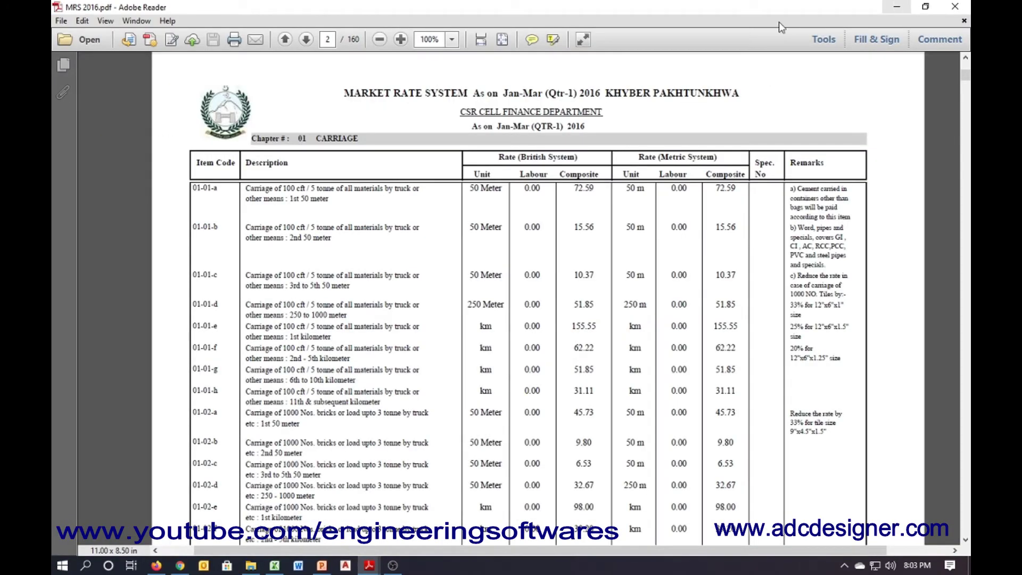
{"action": "left_click", "coordinate": [377, 568]}
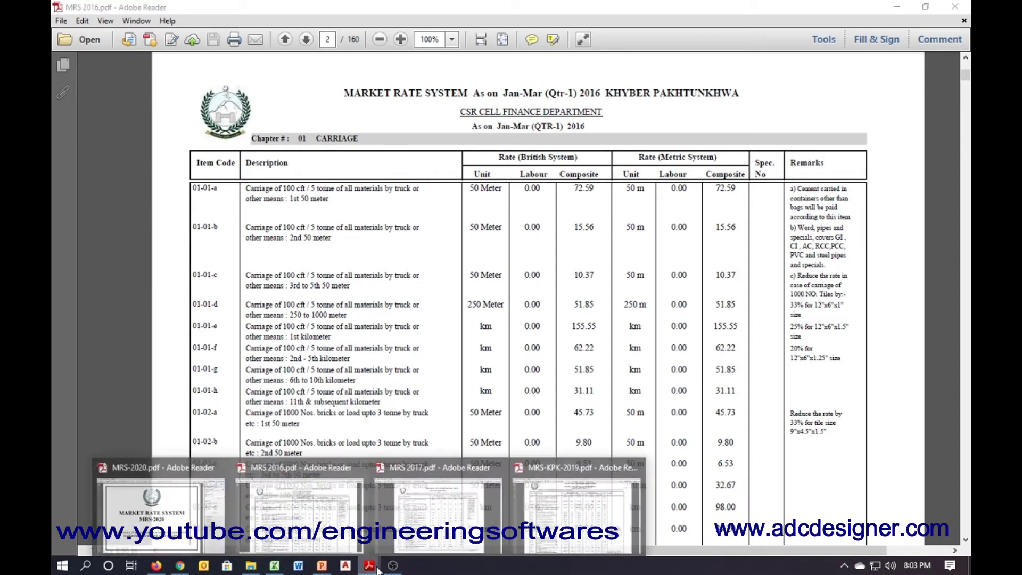
{"action": "left_click", "coordinate": [151, 498]}
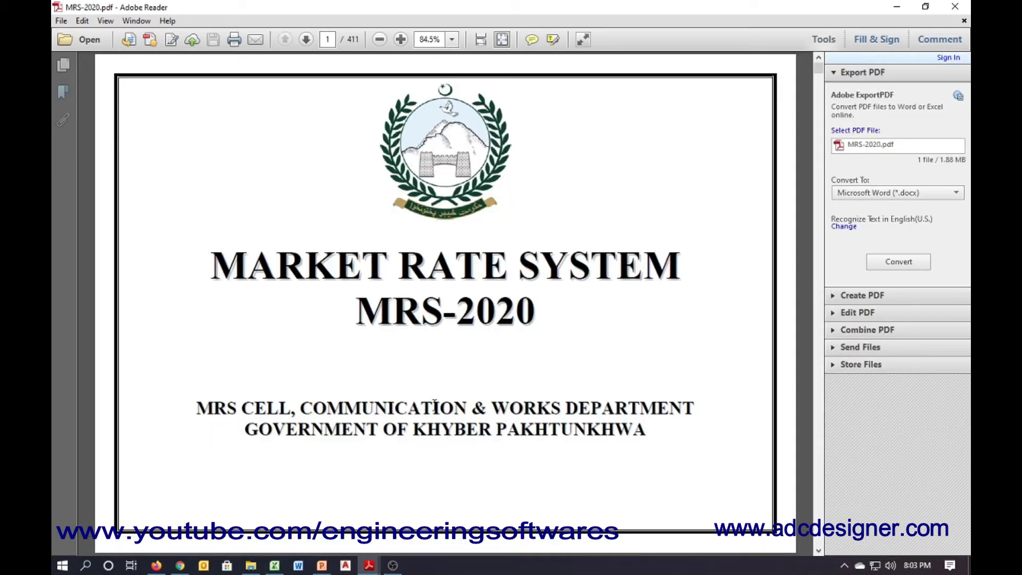
Step: Review the preface and the location factor and sub-zoning tables of the MRS-2020 document
{"action": "scroll", "coordinate": [411, 324], "scroll_direction": "down", "scroll_amount": 3}
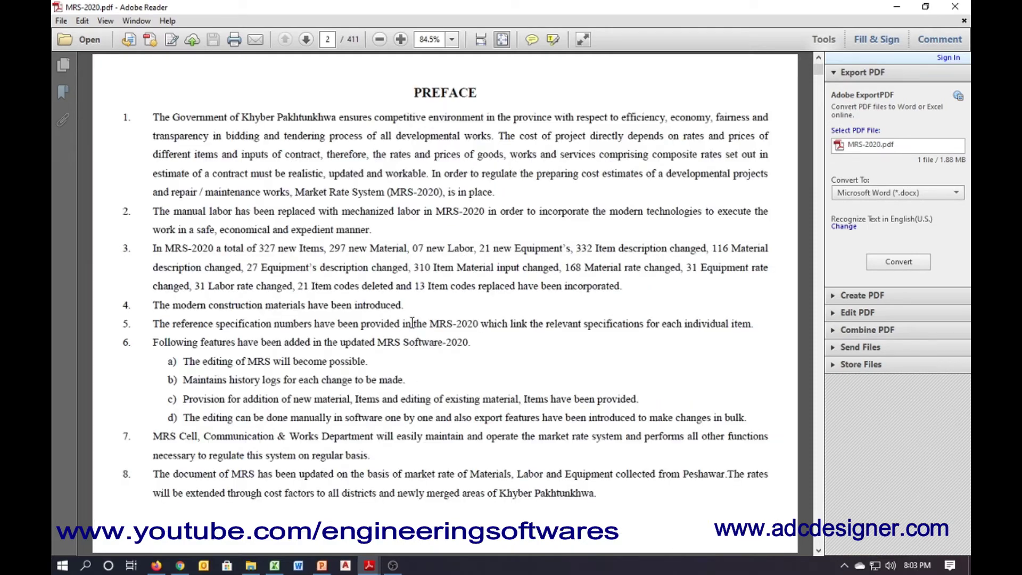
{"action": "scroll", "coordinate": [416, 322], "scroll_direction": "down", "scroll_amount": 1}
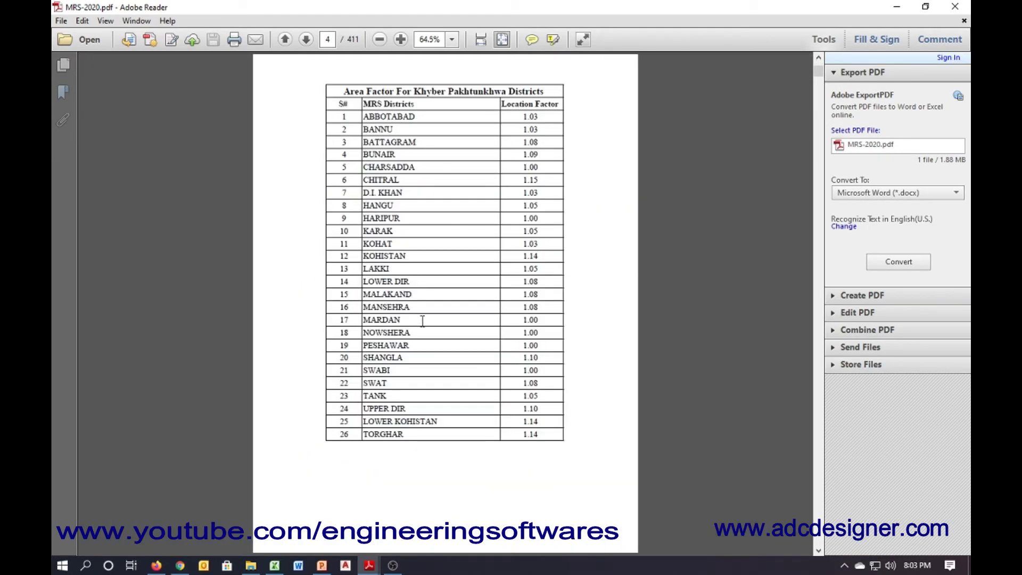
{"action": "scroll", "coordinate": [422, 321], "scroll_direction": "down", "scroll_amount": 1}
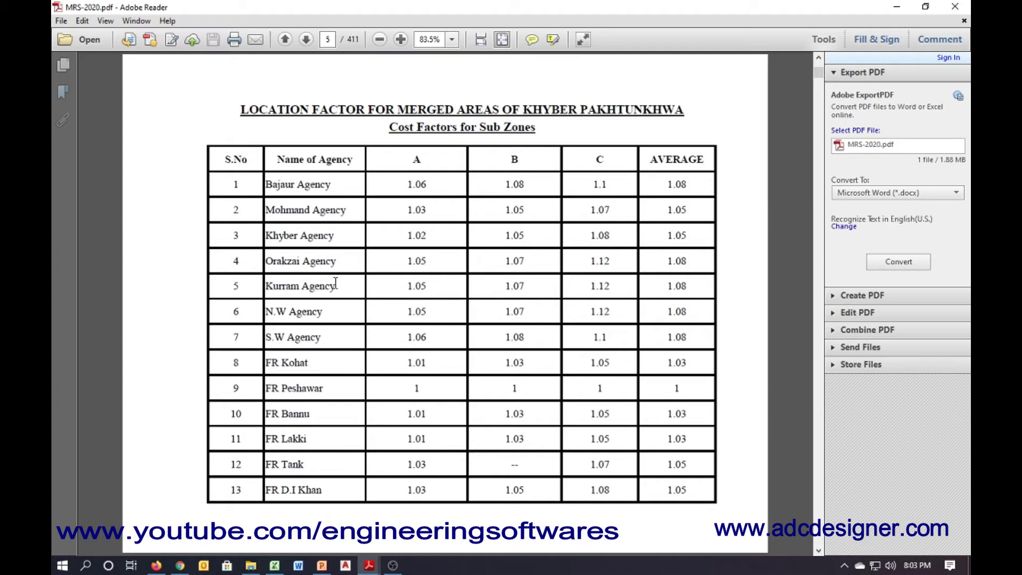
{"action": "scroll", "coordinate": [335, 282], "scroll_direction": "down", "scroll_amount": 1}
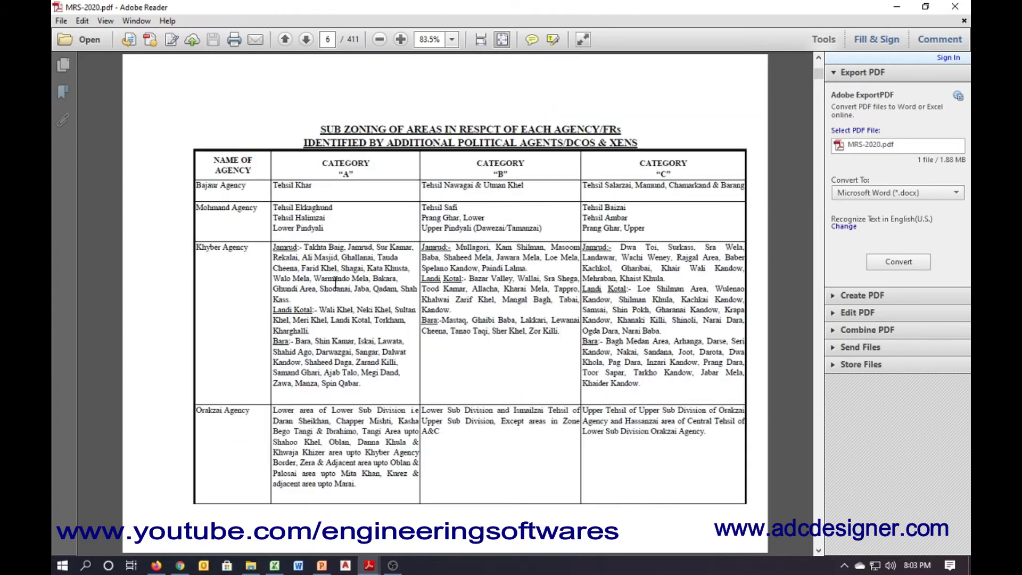
Step: Review the conversion tables and the chapter index of the MRS-2020 document
{"action": "scroll", "coordinate": [335, 282], "scroll_direction": "down", "scroll_amount": 1}
{"action": "scroll", "coordinate": [337, 288], "scroll_direction": "down", "scroll_amount": 3}
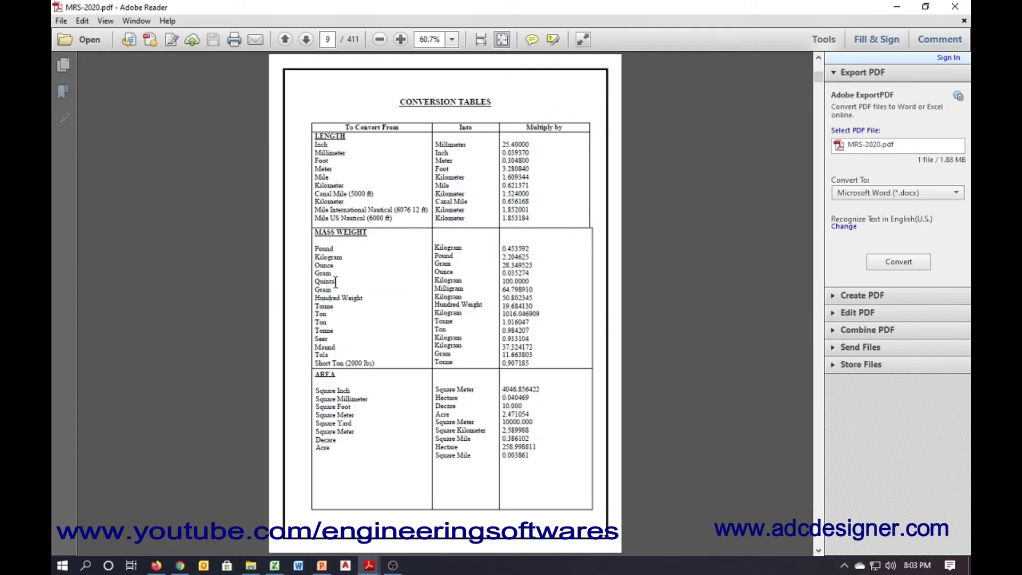
{"action": "scroll", "coordinate": [344, 278], "scroll_direction": "down", "scroll_amount": 1}
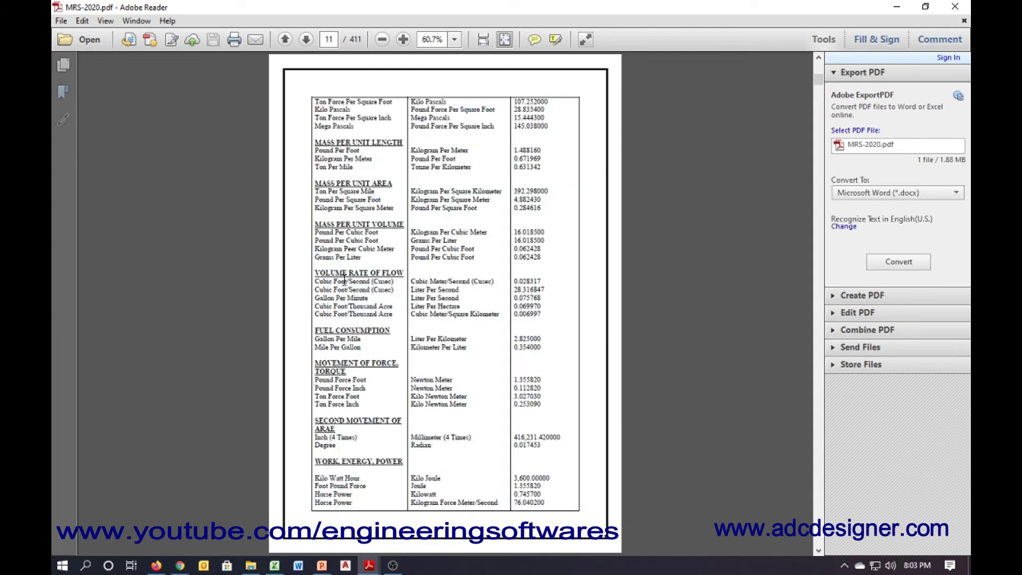
{"action": "scroll", "coordinate": [343, 278], "scroll_direction": "down", "scroll_amount": 2}
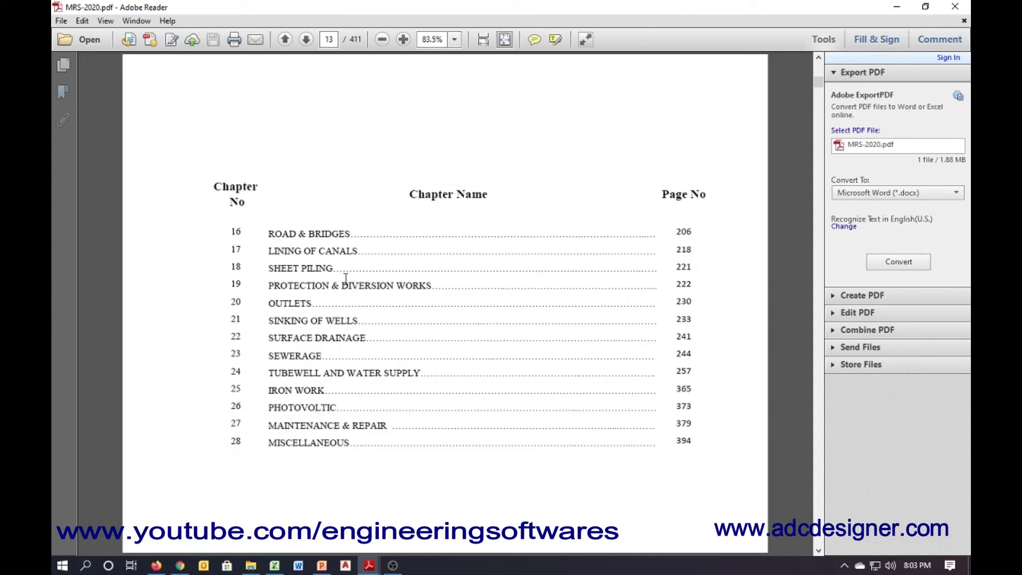
Step: Examine the Carriage chapter rates of the MRS-2020 document from page 14 through page 17
{"action": "scroll", "coordinate": [346, 279], "scroll_direction": "down", "scroll_amount": 2}
{"action": "scroll", "coordinate": [348, 279], "scroll_direction": "up", "scroll_amount": 1}
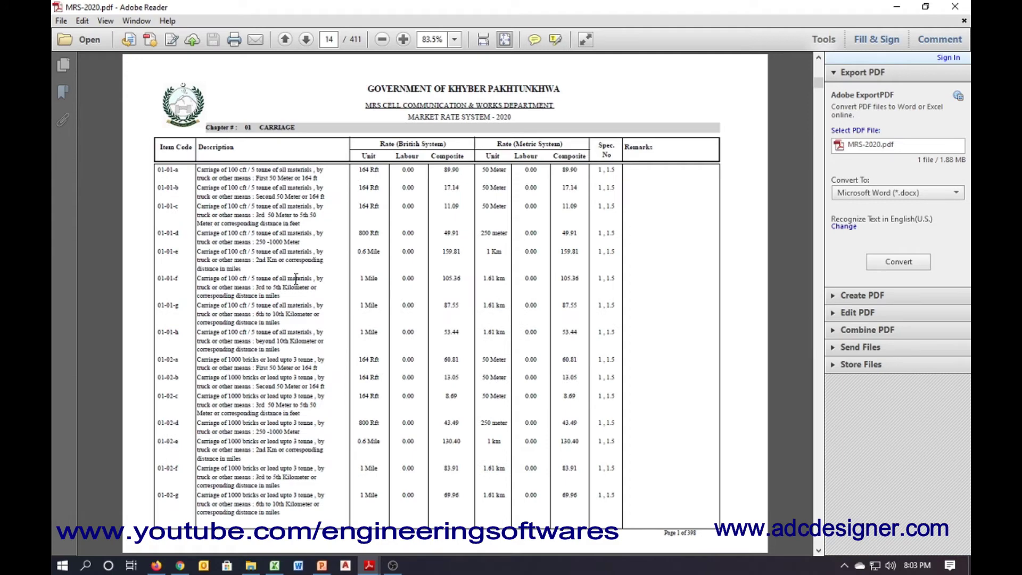
{"action": "scroll", "coordinate": [295, 277], "scroll_direction": "up", "scroll_amount": 1, "text": "ctrl"}
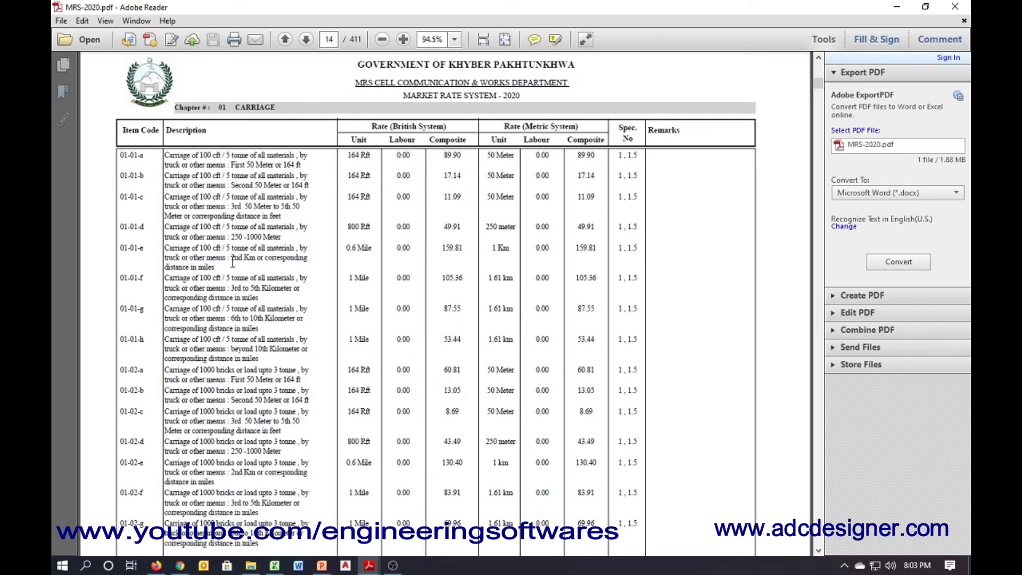
{"action": "scroll", "coordinate": [232, 261], "scroll_direction": "down", "scroll_amount": 3}
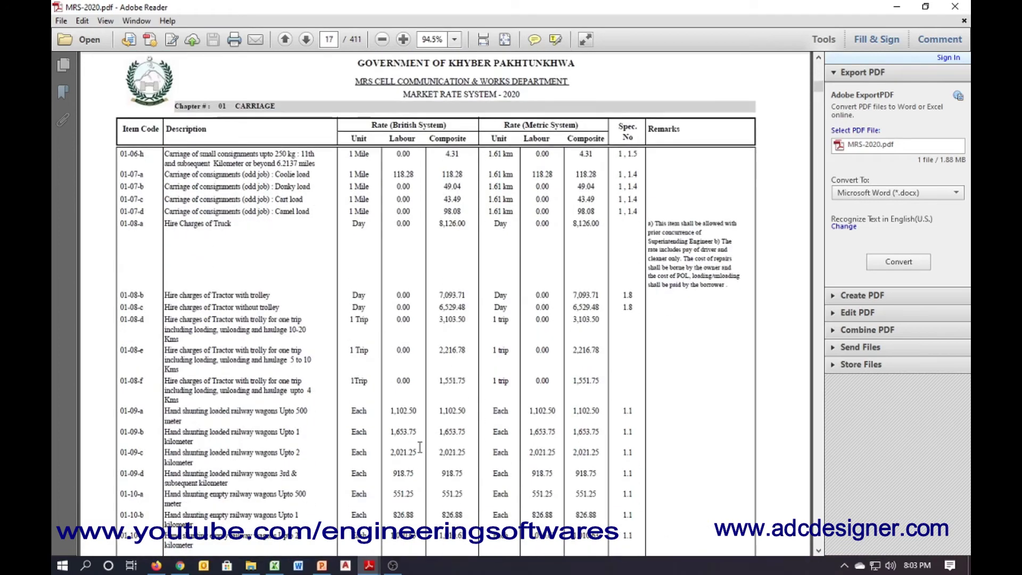
Step: Switch to the 3rd & Final Bill workbook in Excel and copy the item code 06-06-a-03 of the RCC roof slab item
{"action": "left_click", "coordinate": [284, 568]}
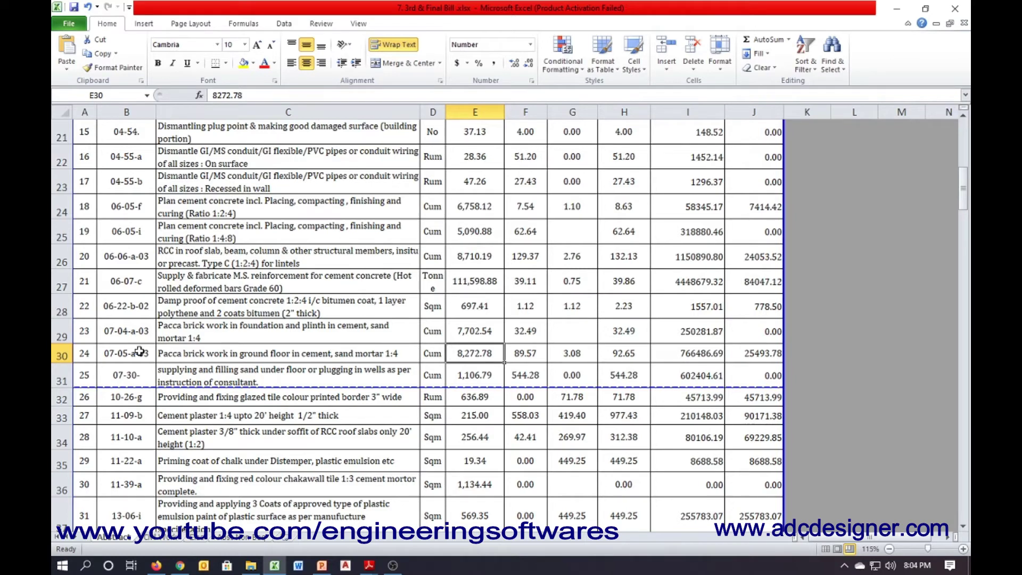
{"action": "double_click", "coordinate": [118, 256]}
{"action": "left_click_drag", "start_coordinate": [153, 256], "coordinate": [101, 259]}
{"action": "key", "text": "ctrl+c"}
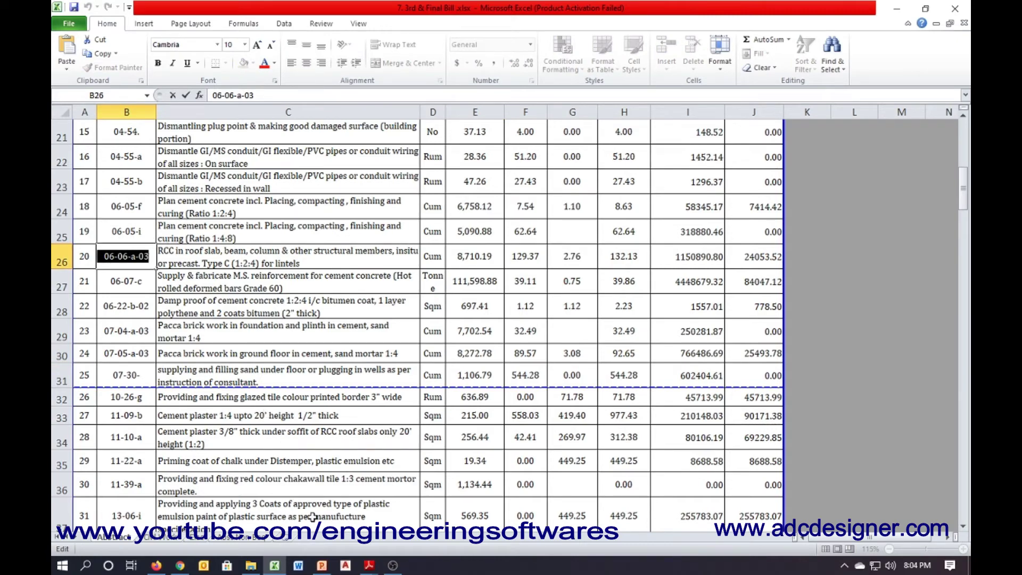
Step: Look up the copied code 06-06-a-03 in the MRS 2017 document in Adobe Reader and check its rates
{"action": "mouse_move", "coordinate": [361, 565]}
{"action": "left_click", "coordinate": [438, 506]}
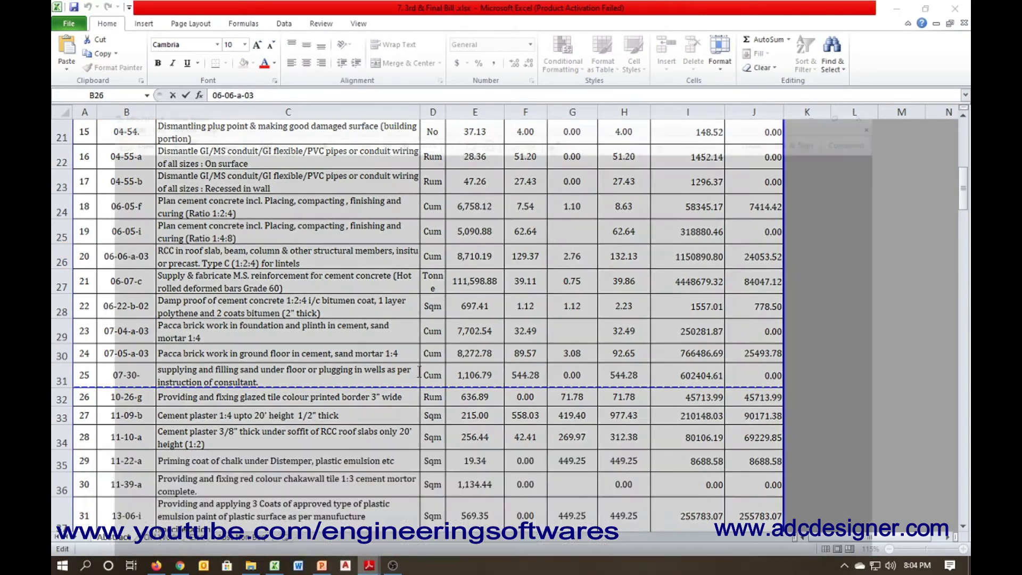
{"action": "key", "text": "ctrl+v"}
{"action": "left_click", "coordinate": [942, 94]}
{"action": "key", "text": "ctrl+c"}
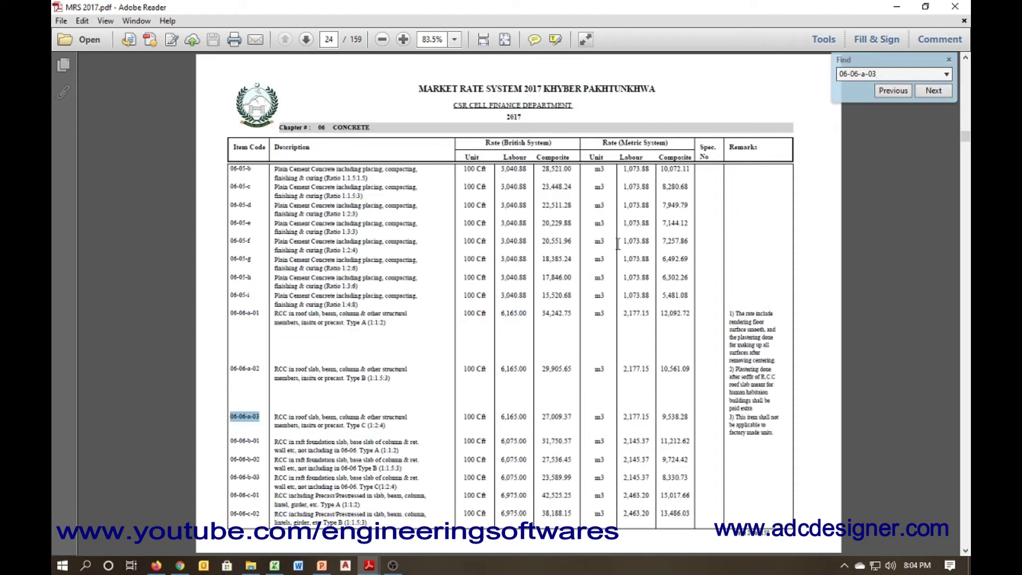
{"action": "scroll", "coordinate": [580, 415], "scroll_direction": "up", "scroll_amount": 2}
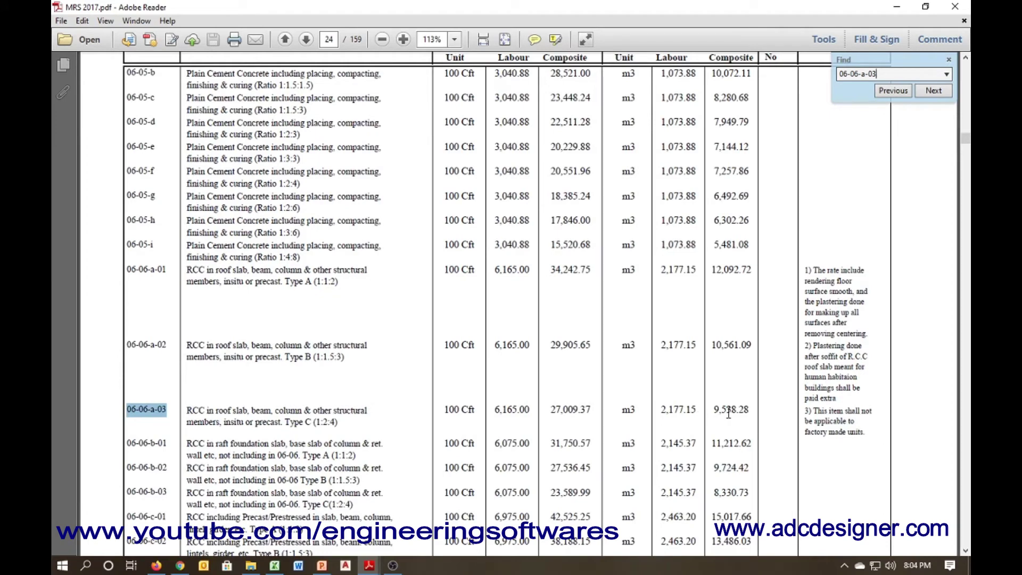
Step: Bring up the MRS-2020 document and search it for the item code 06-06-a-03
{"action": "mouse_move", "coordinate": [368, 565]}
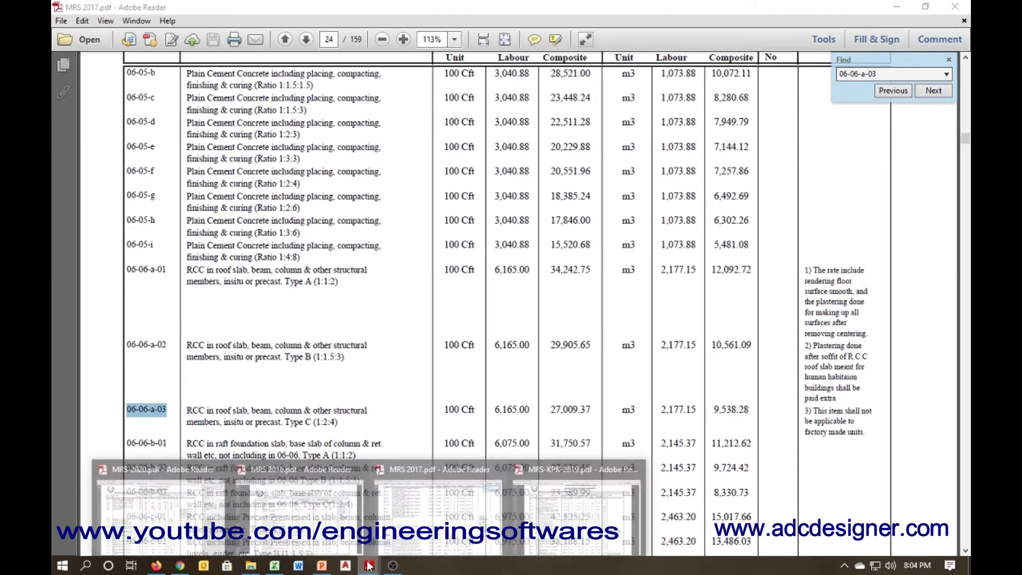
{"action": "left_click", "coordinate": [209, 491]}
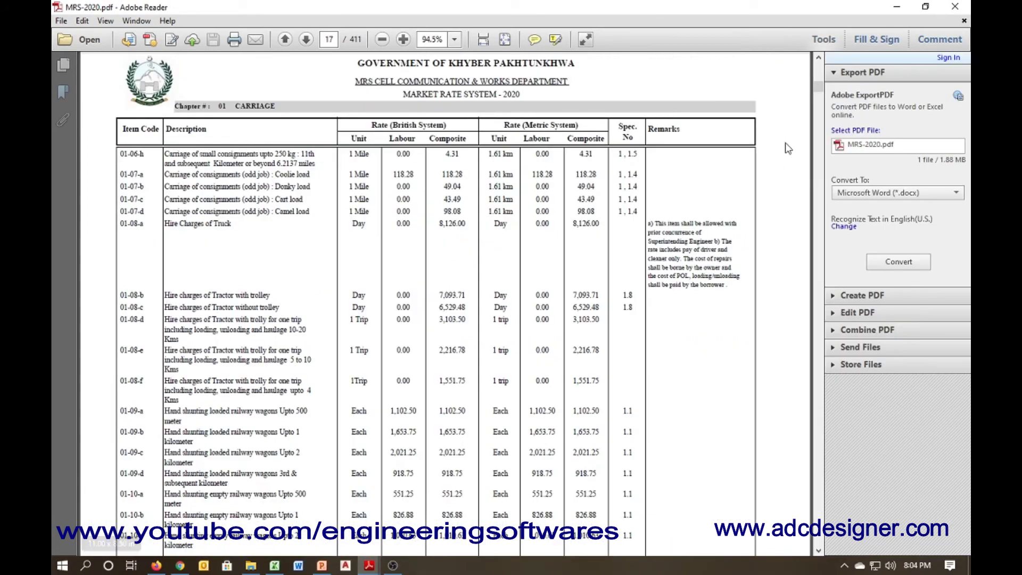
{"action": "key", "text": "ctrl+f"}
{"action": "key", "text": "ctrl+v"}
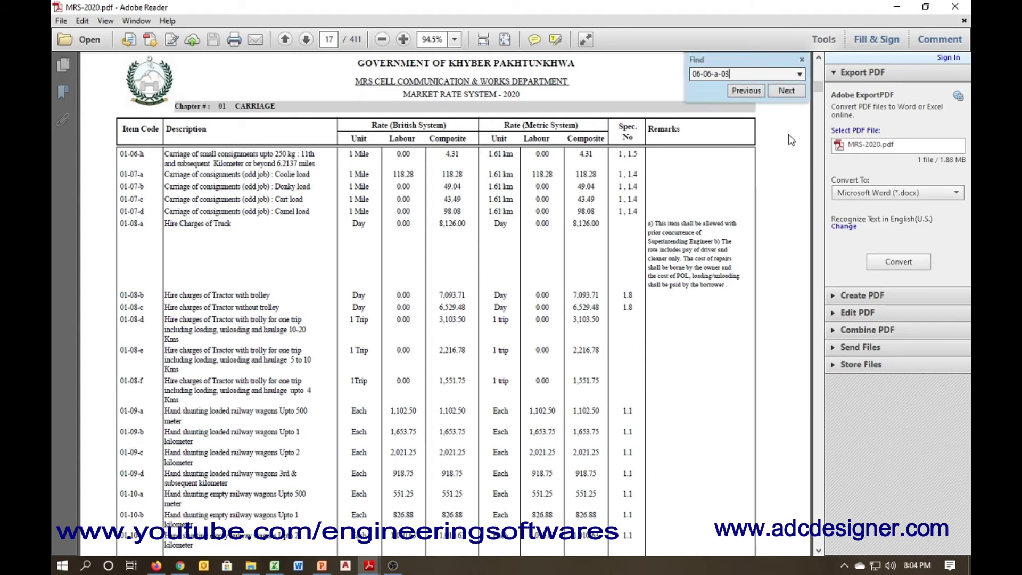
{"action": "left_click", "coordinate": [786, 90]}
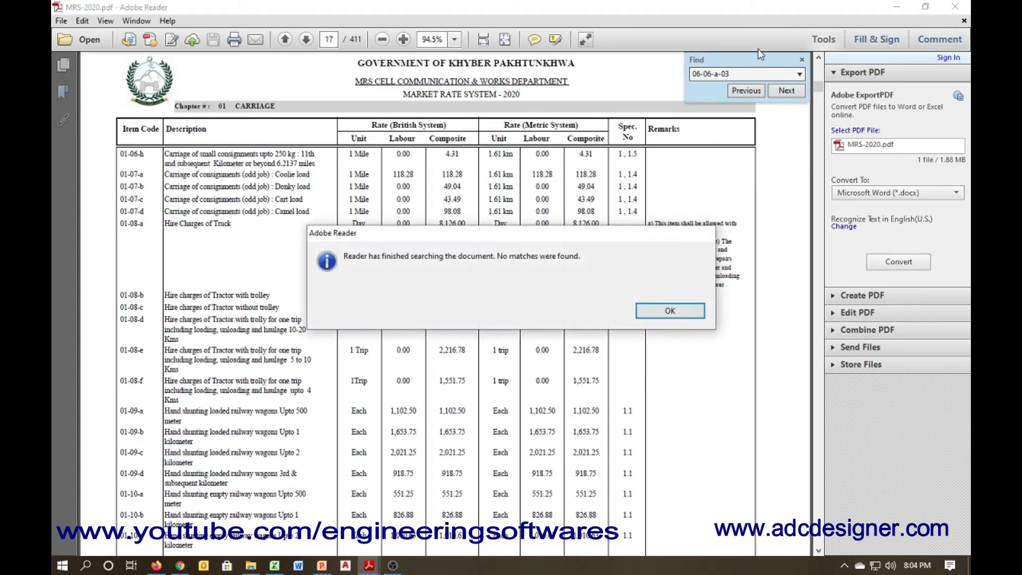
{"action": "left_click", "coordinate": [672, 314]}
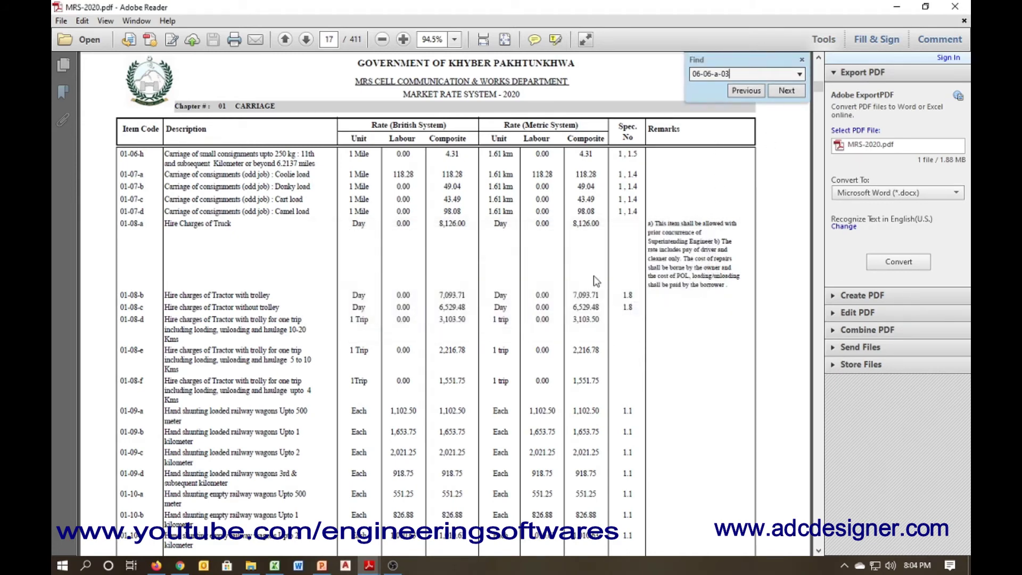
Step: Search the MRS-2020 document for "RCC slab", correcting the misspelled search term
{"action": "double_click", "coordinate": [752, 74]}
{"action": "type", "text": "RCC clab"}
{"action": "key", "text": "Return"}
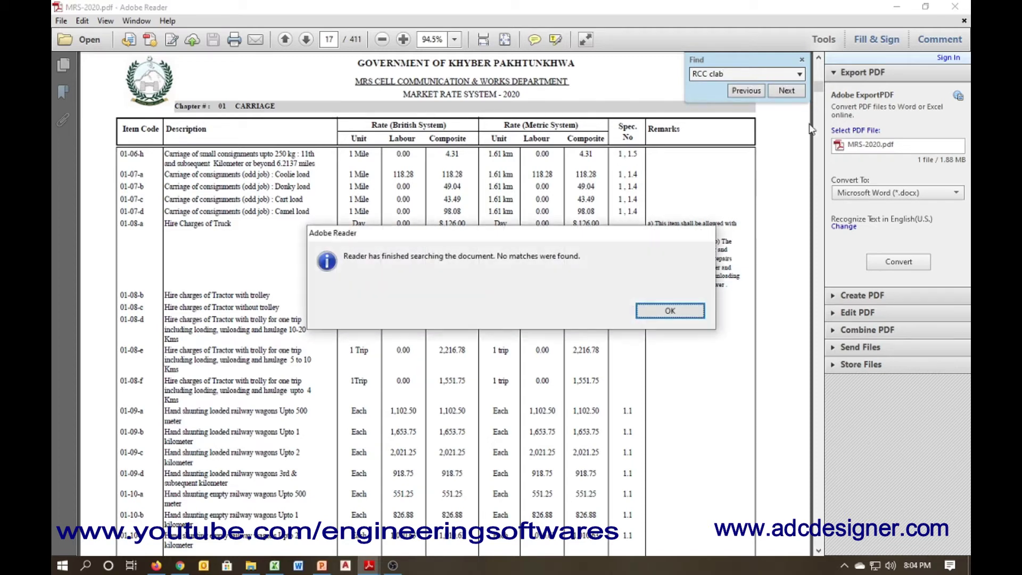
{"action": "left_click", "coordinate": [671, 311]}
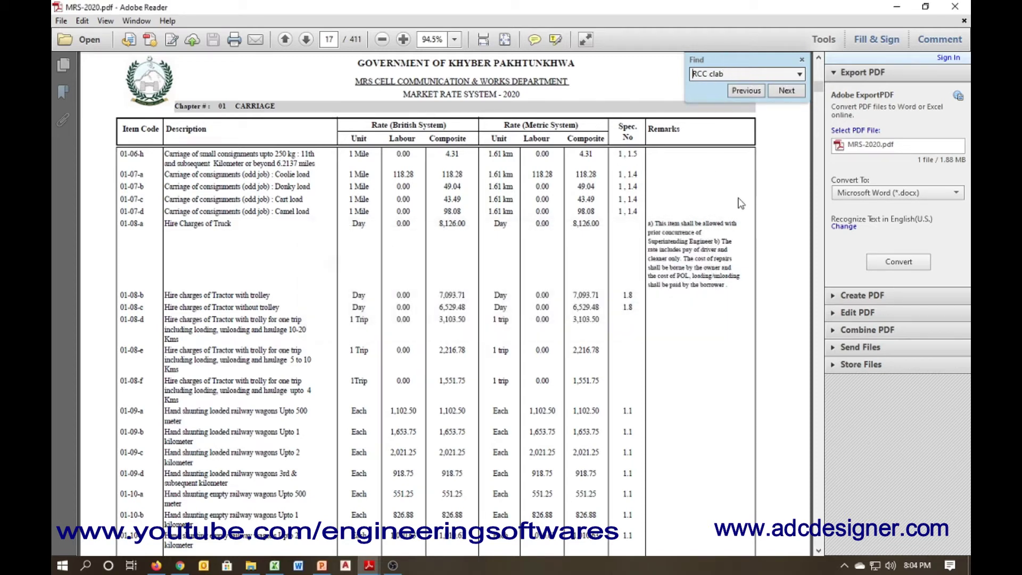
{"action": "left_click", "coordinate": [710, 73]}
{"action": "key", "text": "Left"}
{"action": "key", "text": "Right"}
{"action": "type", "text": "s"}
{"action": "key", "text": "Return"}
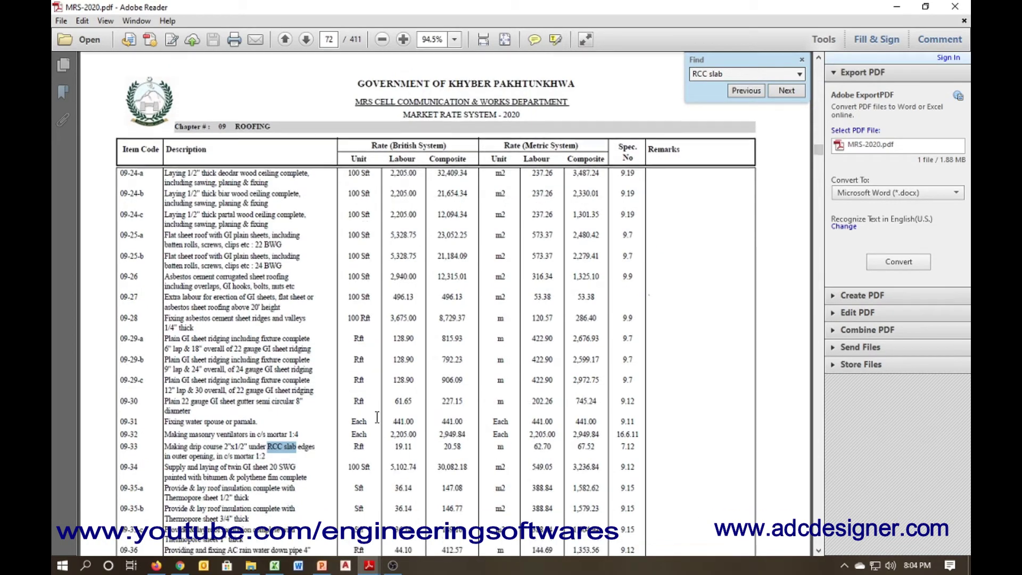
Step: Go through the remaining "RCC slab" matches until the end of the document search
{"action": "left_click", "coordinate": [794, 94]}
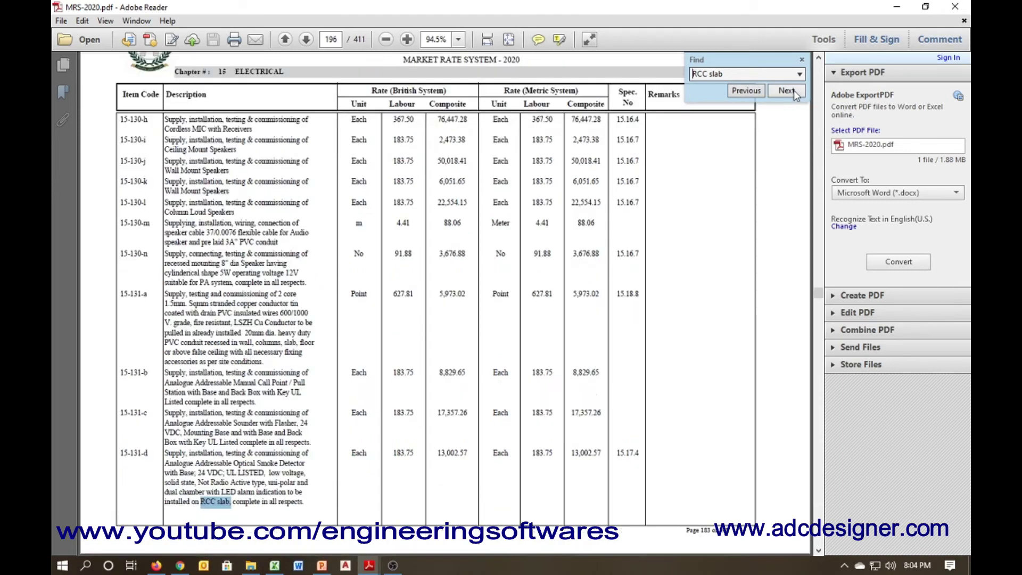
{"action": "left_click", "coordinate": [794, 94]}
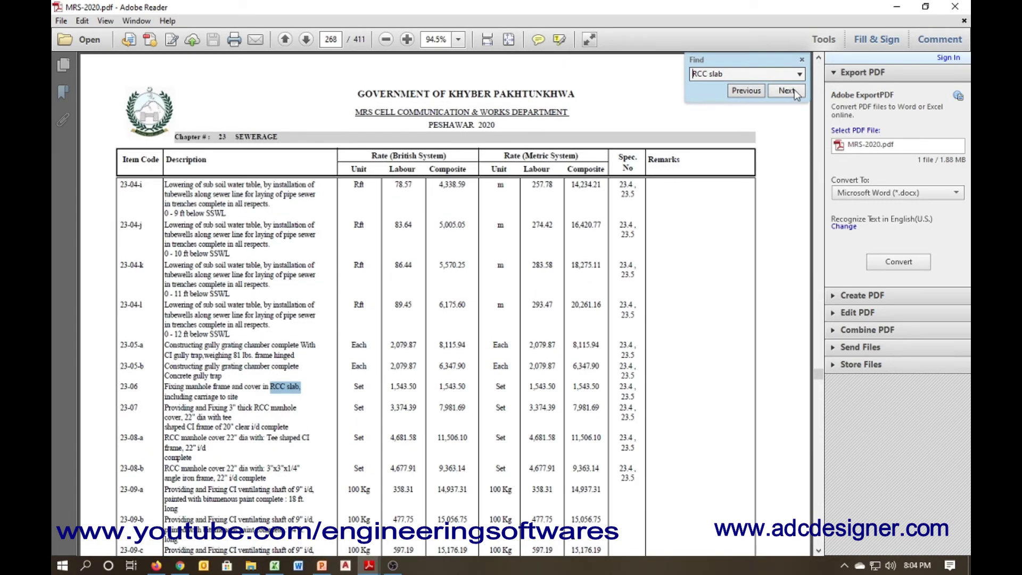
{"action": "left_click", "coordinate": [794, 92]}
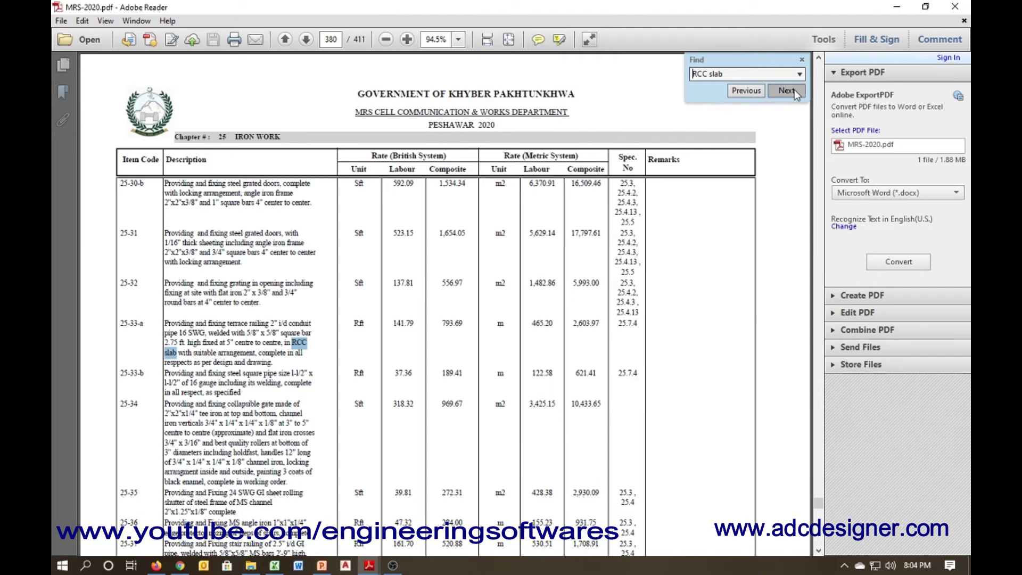
{"action": "left_click", "coordinate": [794, 91]}
{"action": "left_click", "coordinate": [691, 308]}
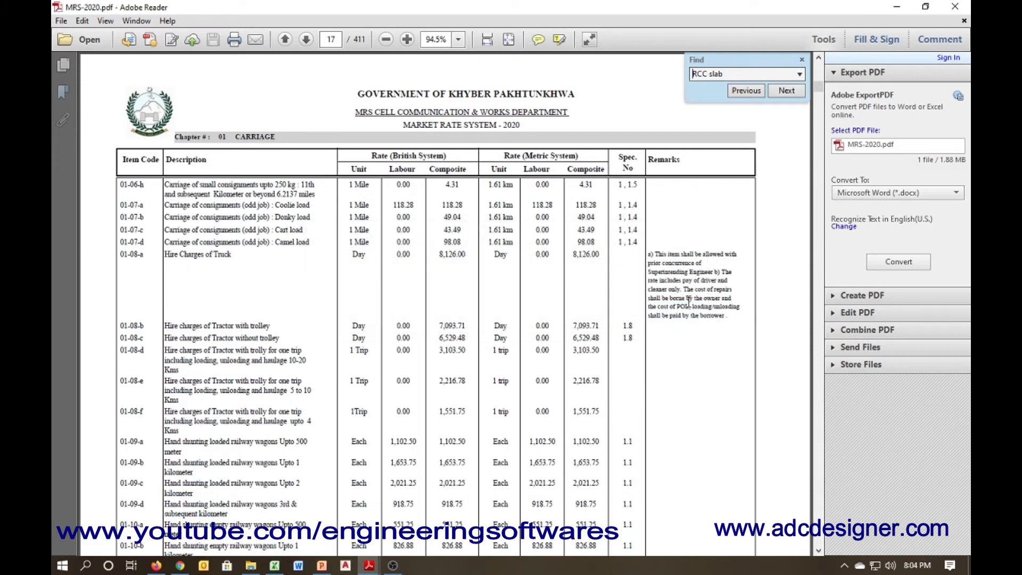
Step: Return to the "RCC slab" match in the Iron Work chapter and examine the item codes on page 380
{"action": "left_click", "coordinate": [756, 93]}
{"action": "scroll", "coordinate": [321, 378], "scroll_direction": "up", "scroll_amount": 1}
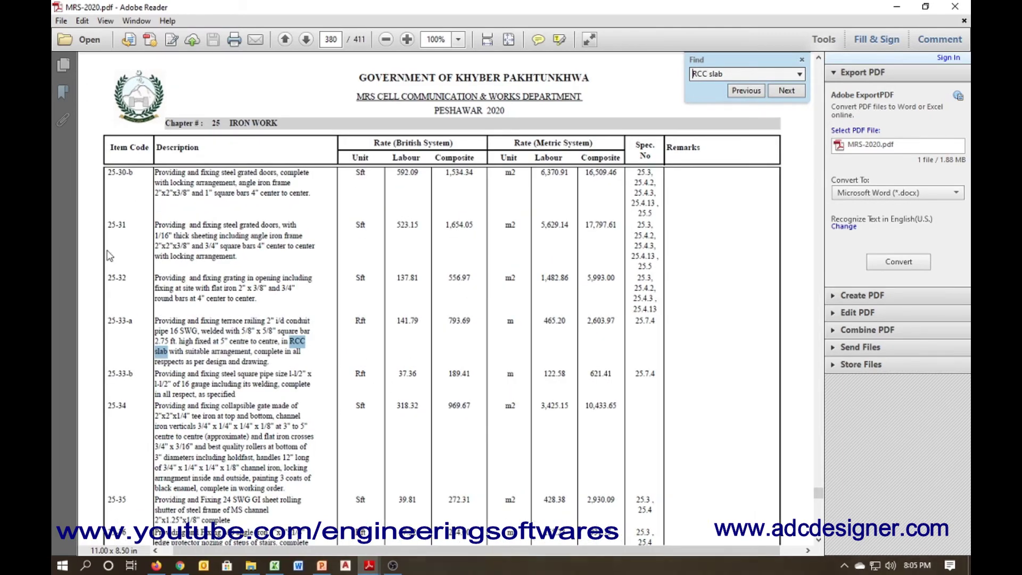
{"action": "left_click_drag", "start_coordinate": [123, 228], "coordinate": [126, 335]}
{"action": "left_click", "coordinate": [135, 355]}
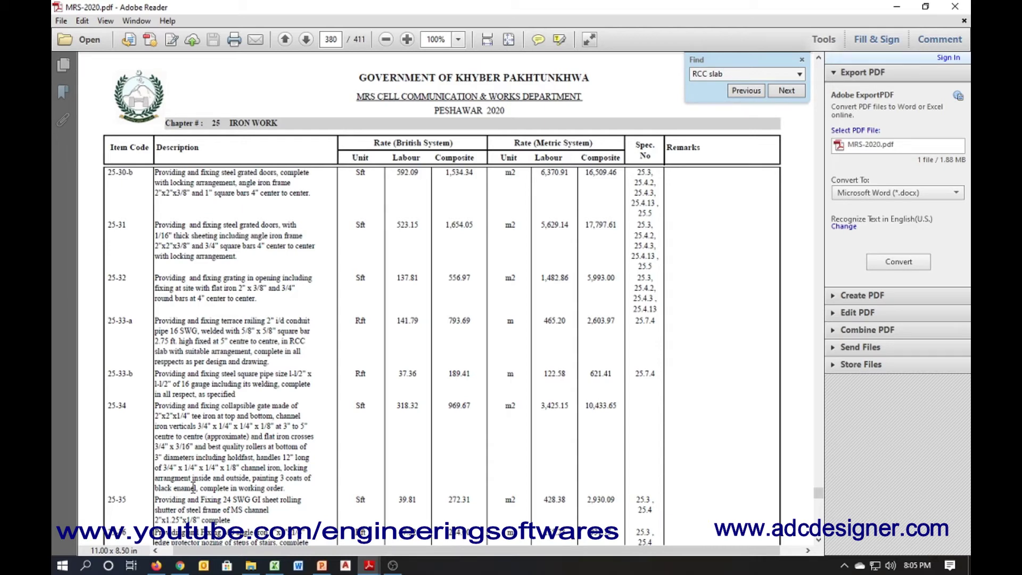
Step: Search for "steel" from page 381 of the Iron Work chapter, with the view enlarged to 125% and the item codes in sight
{"action": "scroll", "coordinate": [224, 488], "scroll_direction": "down", "scroll_amount": 10}
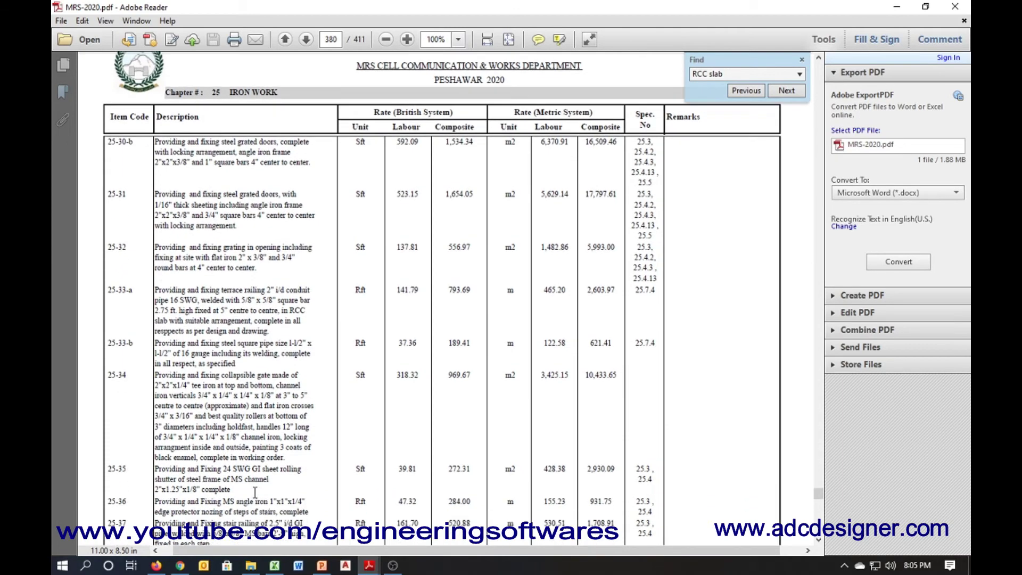
{"action": "key", "text": "ctrl+f"}
{"action": "type", "text": "steel"}
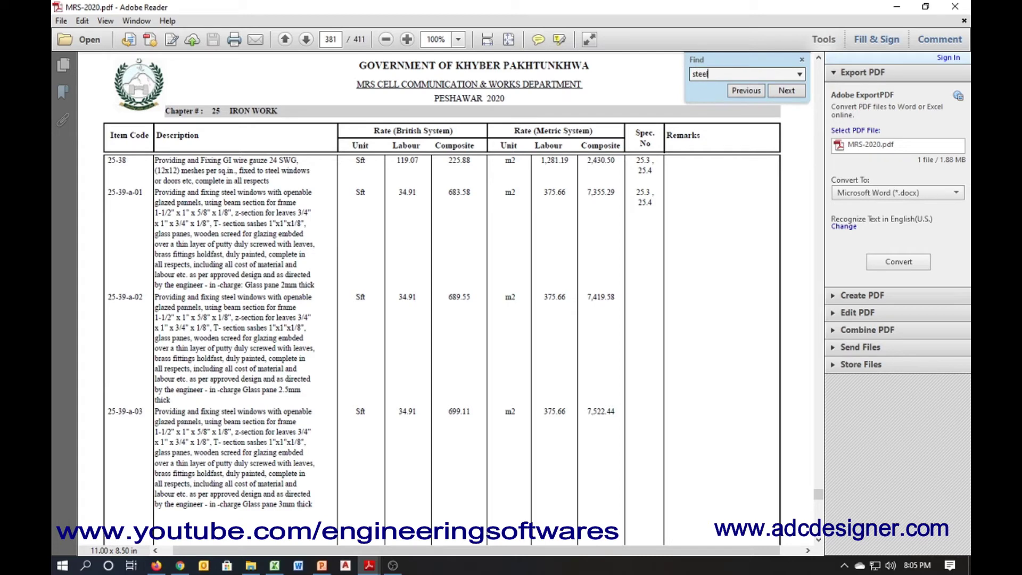
{"action": "key", "text": "Return"}
{"action": "scroll", "coordinate": [708, 282], "scroll_direction": "up", "scroll_amount": 1, "text": "ctrl"}
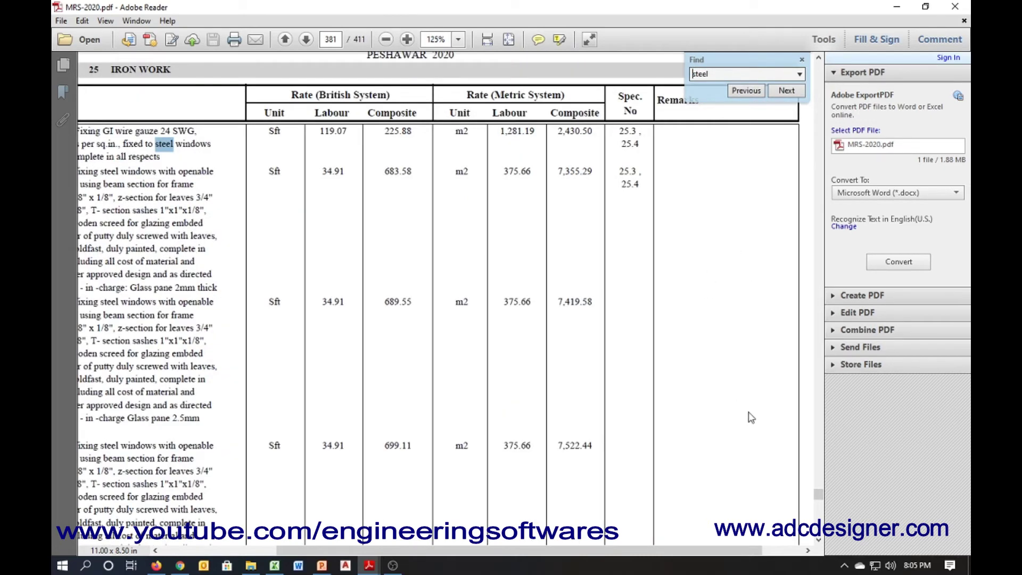
{"action": "left_click_drag", "start_coordinate": [671, 548], "coordinate": [562, 548]}
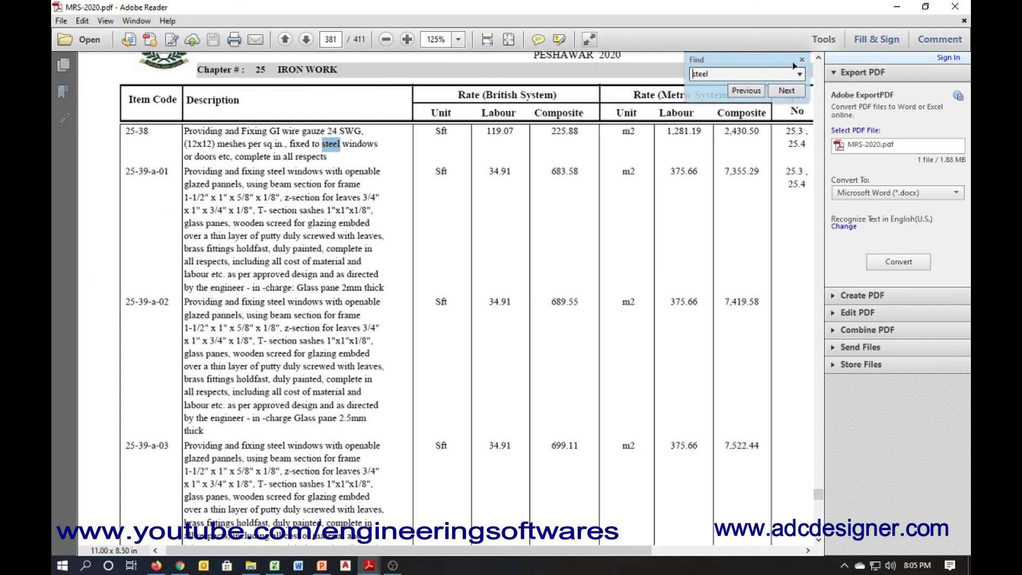
Step: Go through the successive "steel" matches in the Iron Work chapter from page 381 to page 385
{"action": "left_click", "coordinate": [793, 91]}
{"action": "left_click", "coordinate": [793, 91]}
{"action": "left_click", "coordinate": [793, 90]}
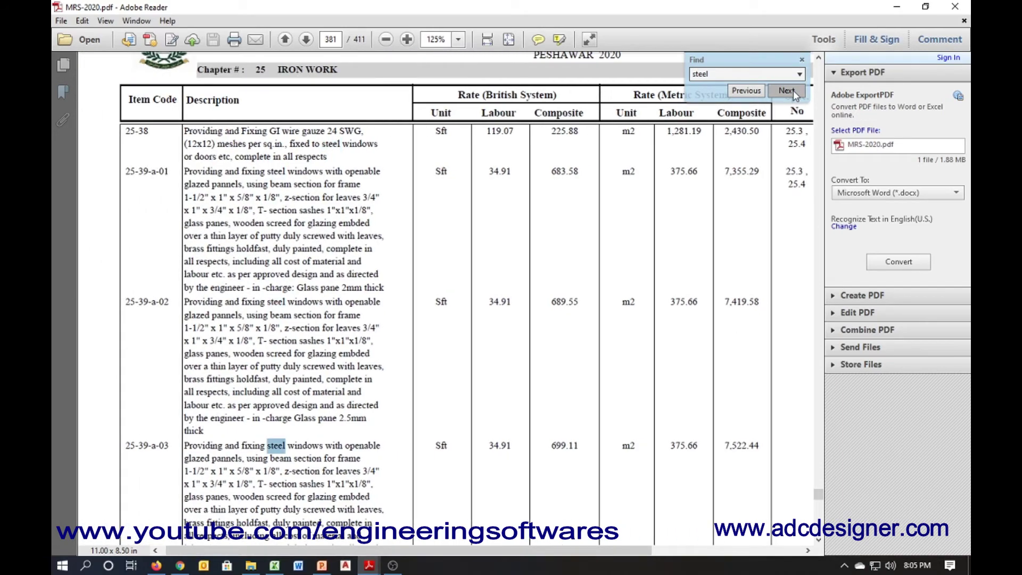
{"action": "left_click", "coordinate": [793, 91]}
{"action": "left_click", "coordinate": [793, 91]}
{"action": "left_click", "coordinate": [793, 90]}
{"action": "left_click", "coordinate": [793, 90]}
{"action": "left_click", "coordinate": [793, 91]}
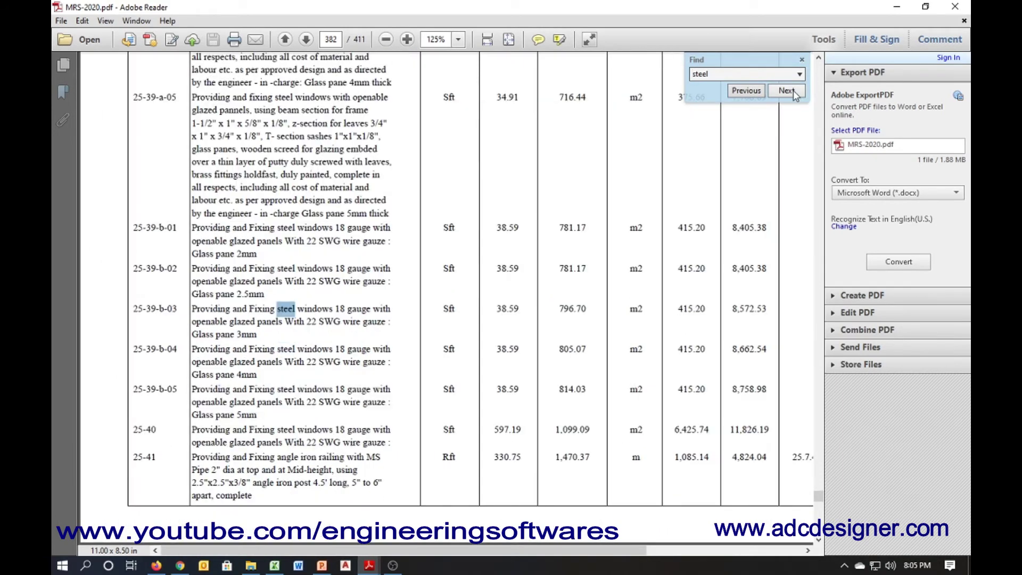
{"action": "left_click", "coordinate": [793, 91]}
{"action": "left_click", "coordinate": [793, 90]}
{"action": "left_click", "coordinate": [793, 91]}
{"action": "left_click", "coordinate": [793, 91]}
{"action": "left_click", "coordinate": [793, 91]}
{"action": "left_click", "coordinate": [793, 91]}
{"action": "left_click", "coordinate": [793, 90]}
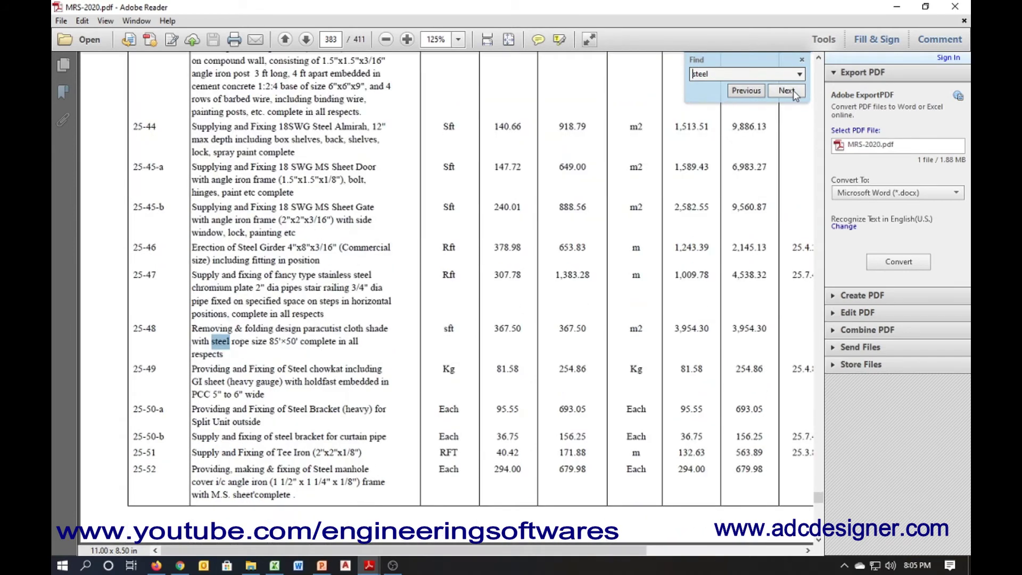
{"action": "left_click", "coordinate": [793, 90]}
{"action": "left_click", "coordinate": [793, 91]}
{"action": "left_click", "coordinate": [793, 91]}
{"action": "left_click", "coordinate": [793, 91]}
{"action": "left_click", "coordinate": [793, 90]}
{"action": "left_click", "coordinate": [793, 90]}
{"action": "left_click", "coordinate": [793, 91]}
{"action": "left_click", "coordinate": [792, 90]}
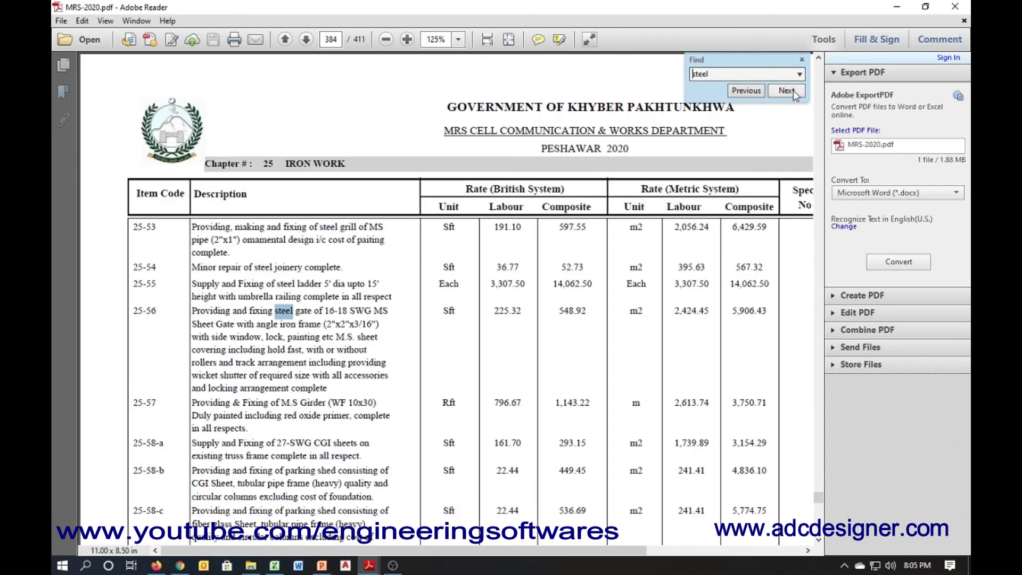
{"action": "left_click", "coordinate": [793, 91]}
{"action": "left_click", "coordinate": [793, 91]}
Step: Search the MRS-2020 document for "steel g60" and for "g60" alone
{"action": "left_click", "coordinate": [748, 73]}
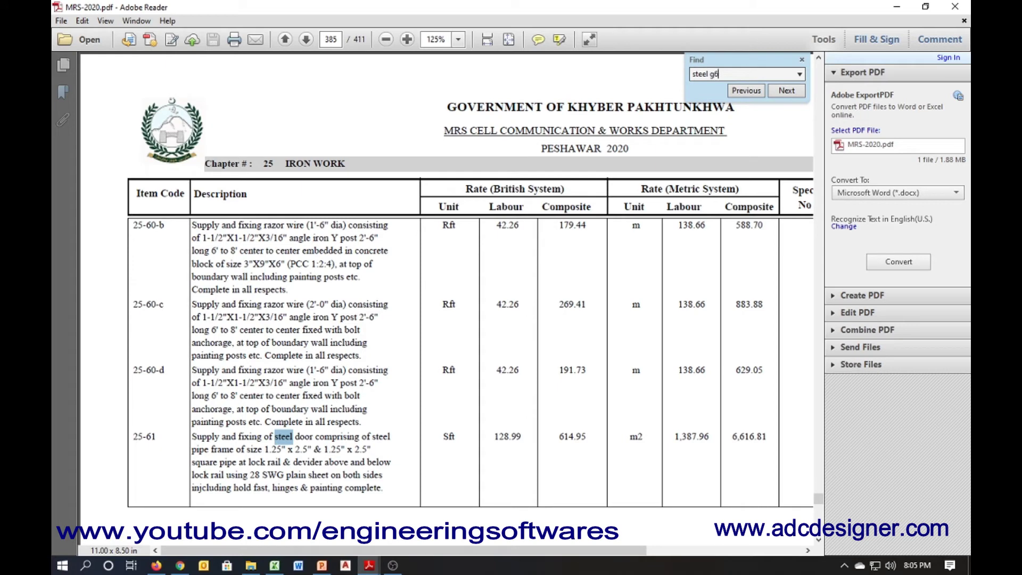
{"action": "left_click", "coordinate": [782, 90]}
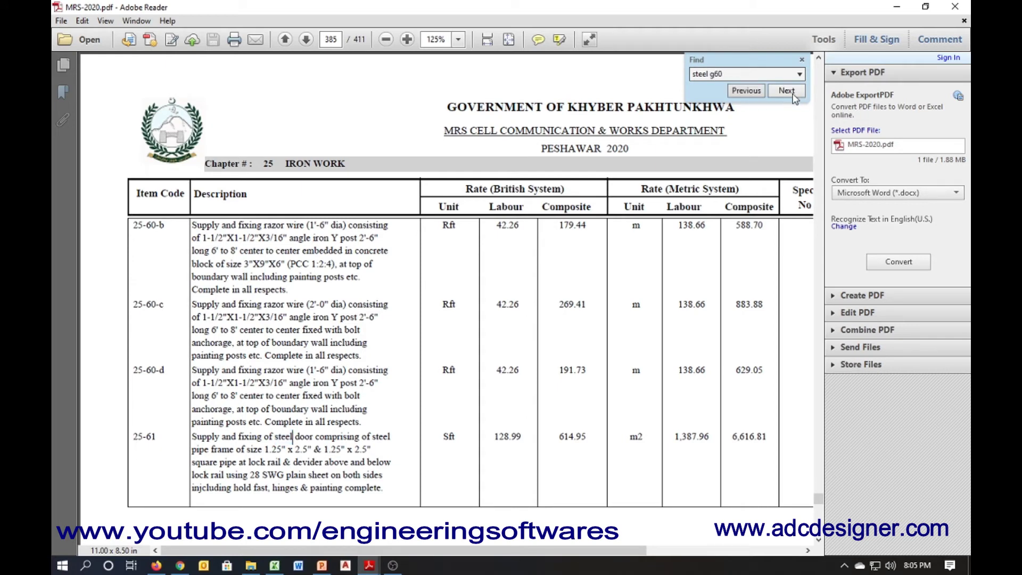
{"action": "left_click", "coordinate": [694, 313]}
{"action": "left_click_drag", "start_coordinate": [724, 74], "coordinate": [689, 74]}
{"action": "type", "text": "g60"}
{"action": "left_click", "coordinate": [786, 90]}
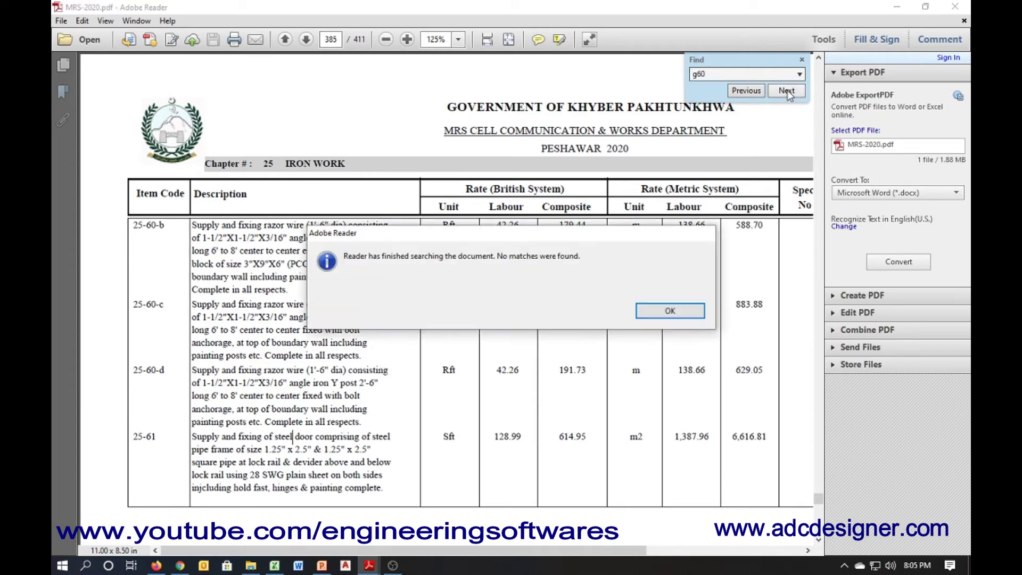
{"action": "left_click", "coordinate": [686, 313]}
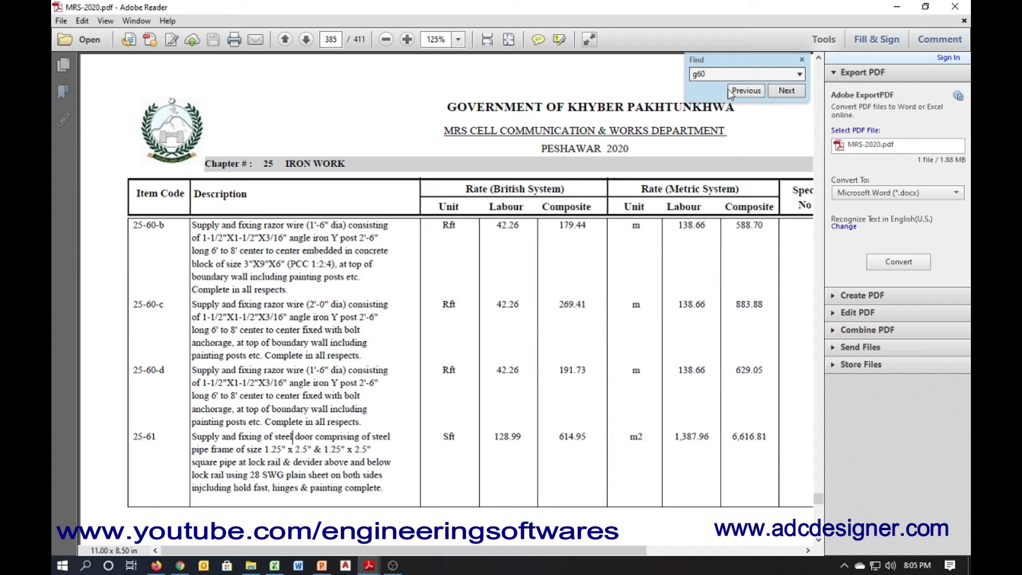
Step: Search for "steel" again and go through its matches in the Repair & Maintenance chapter up to page 406
{"action": "left_click_drag", "start_coordinate": [711, 74], "coordinate": [653, 76]}
{"action": "type", "text": "r"}
{"action": "type", "text": "teel"}
{"action": "left_click", "coordinate": [799, 94]}
{"action": "left_click", "coordinate": [800, 93]}
{"action": "left_click", "coordinate": [800, 93]}
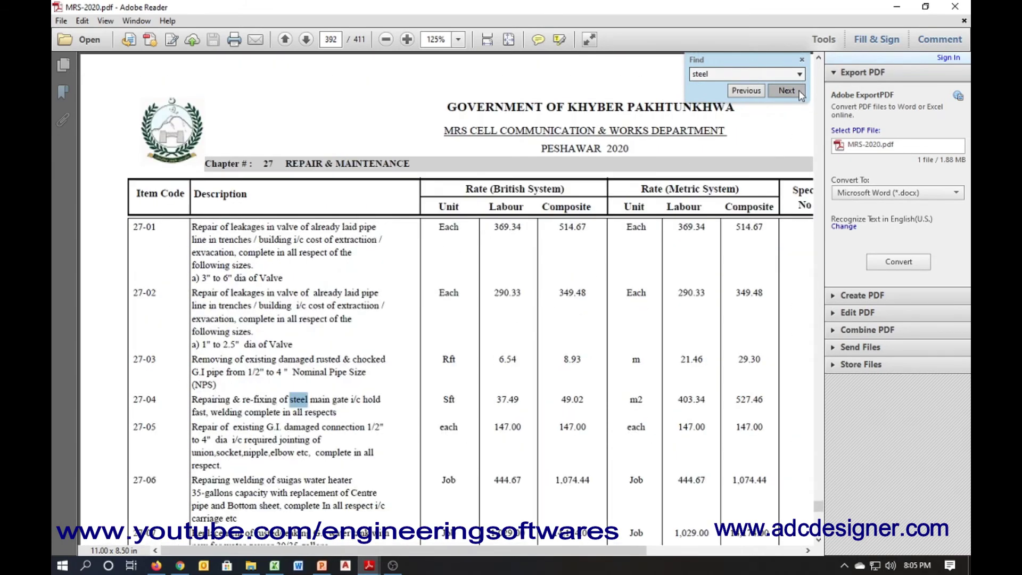
{"action": "left_click", "coordinate": [800, 93]}
{"action": "left_click", "coordinate": [800, 93]}
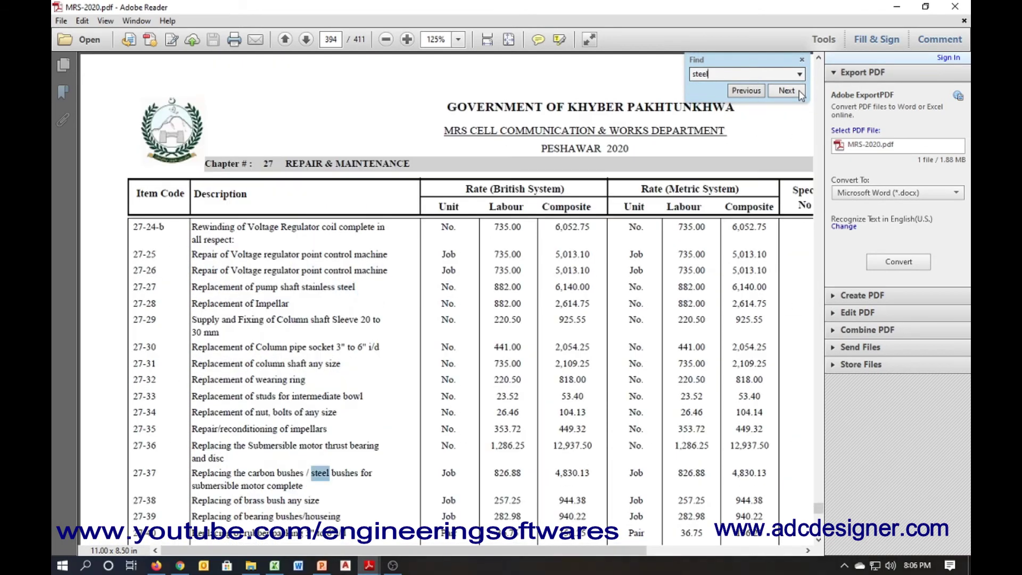
{"action": "left_click", "coordinate": [800, 93]}
{"action": "left_click", "coordinate": [800, 93]}
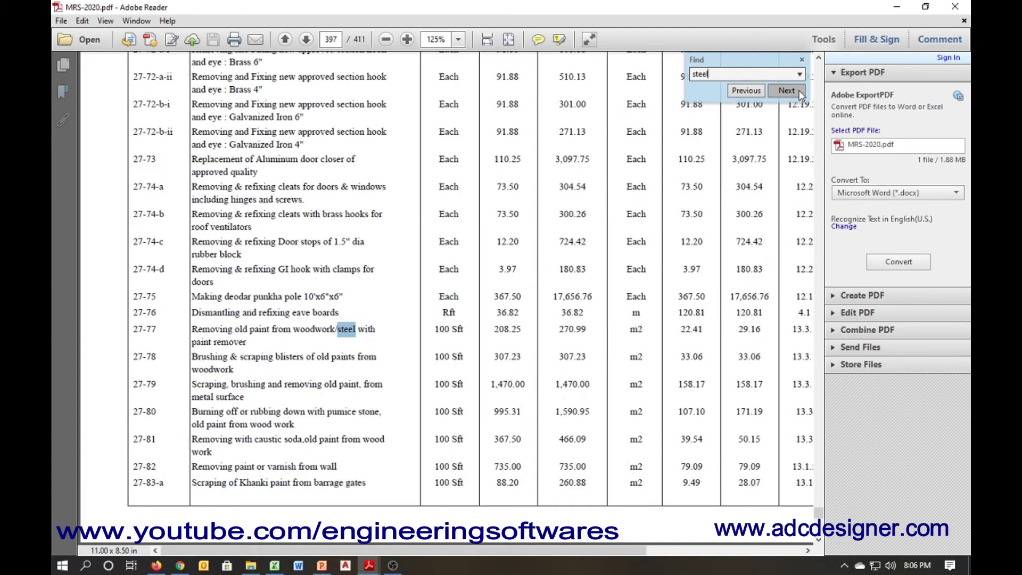
{"action": "left_click", "coordinate": [800, 93]}
{"action": "left_click", "coordinate": [800, 93]}
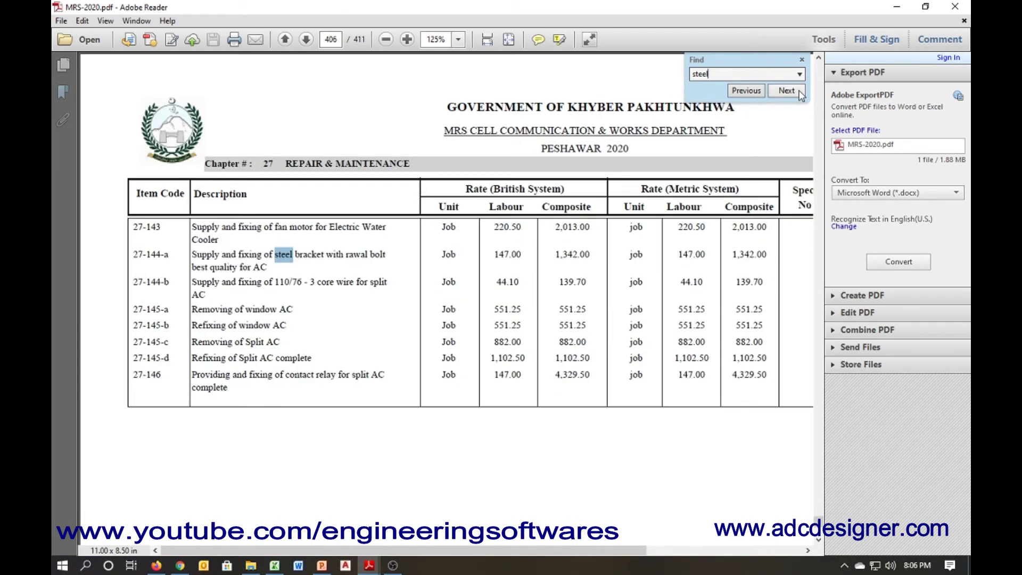
Step: Go through the "steel" matches following page 406, through the Miscellaneous chapter up to page 409
{"action": "left_click", "coordinate": [786, 91]}
{"action": "left_click", "coordinate": [786, 91]}
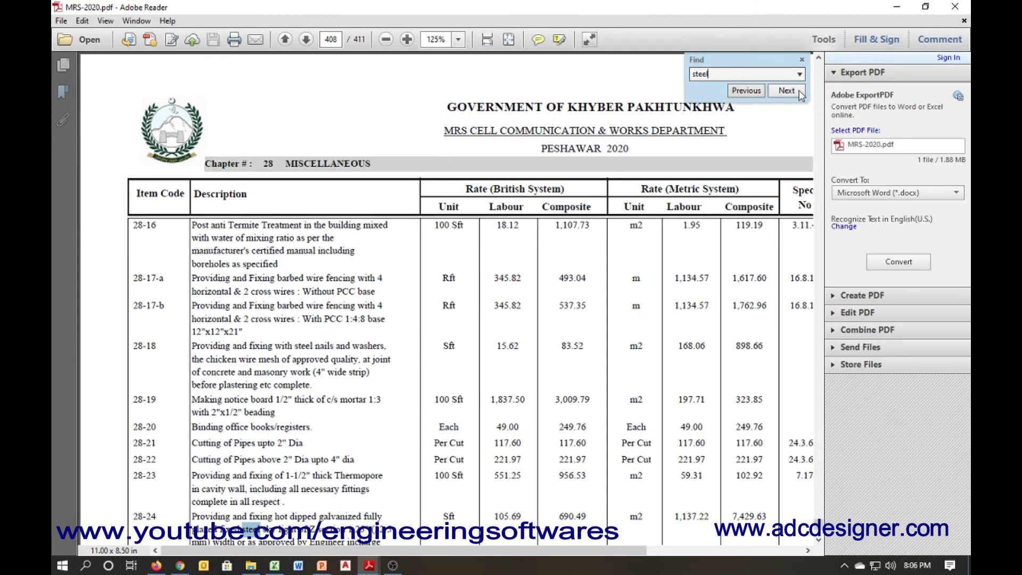
{"action": "left_click", "coordinate": [786, 90]}
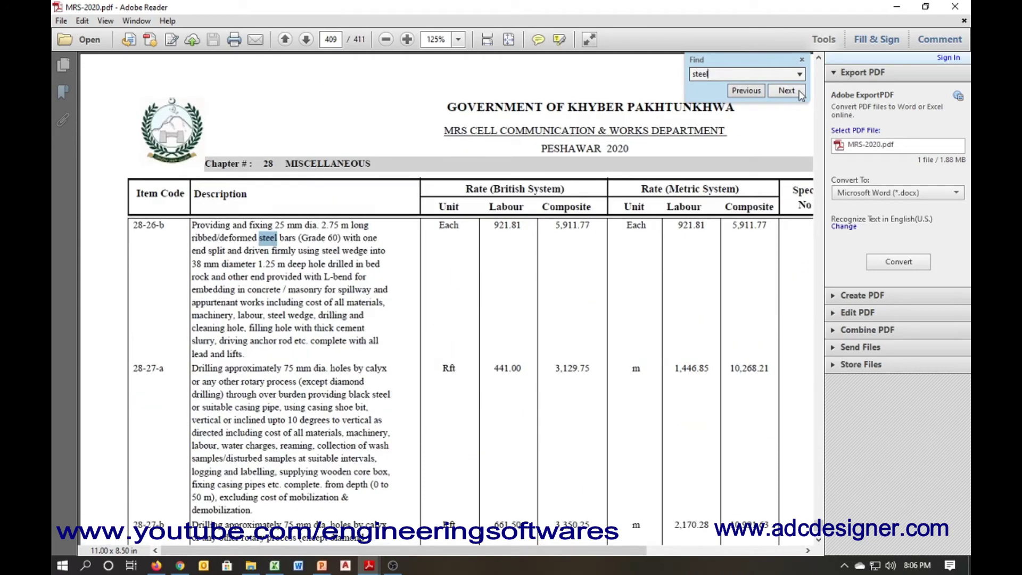
{"action": "left_click", "coordinate": [801, 94]}
{"action": "left_click", "coordinate": [268, 246]}
Step: Continue through the "steel" matches from the document's beginning, covering the Dismantling and Concrete chapters up to page 50
{"action": "left_click", "coordinate": [792, 94]}
{"action": "left_click", "coordinate": [792, 93]}
{"action": "left_click", "coordinate": [792, 94]}
{"action": "left_click", "coordinate": [792, 93]}
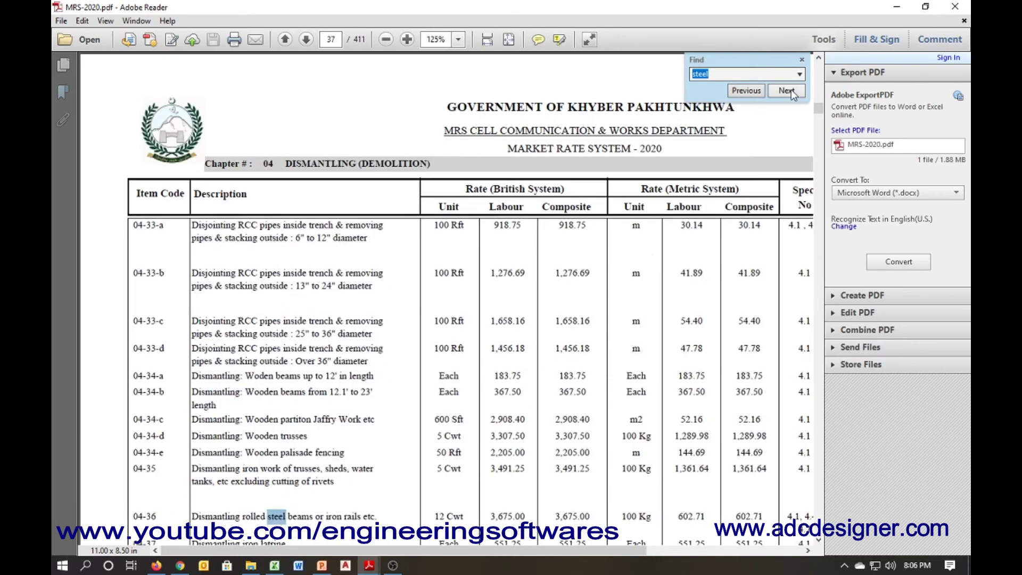
{"action": "left_click", "coordinate": [792, 91]}
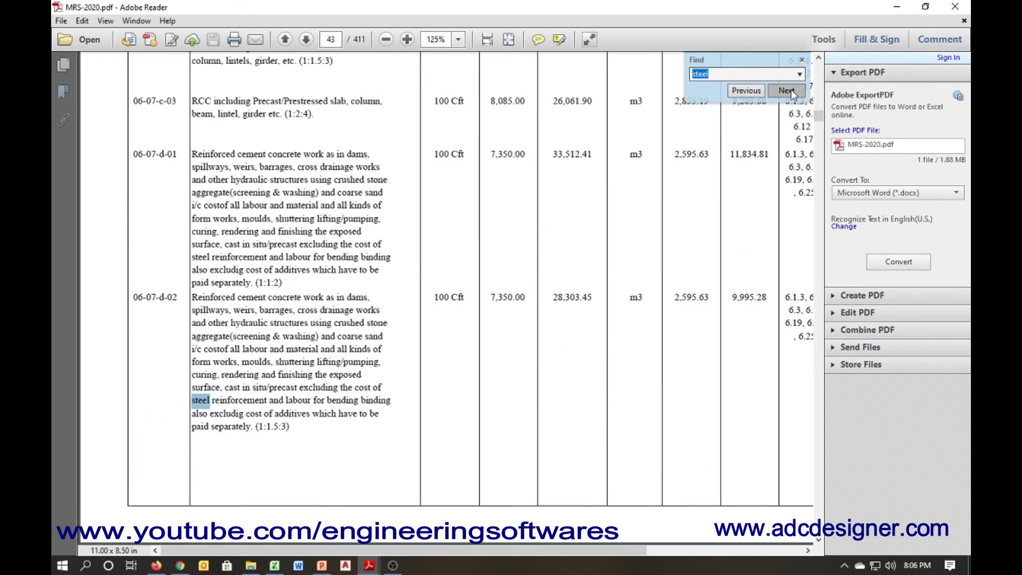
{"action": "left_click", "coordinate": [792, 92]}
{"action": "left_click", "coordinate": [792, 92]}
{"action": "left_click", "coordinate": [792, 91]}
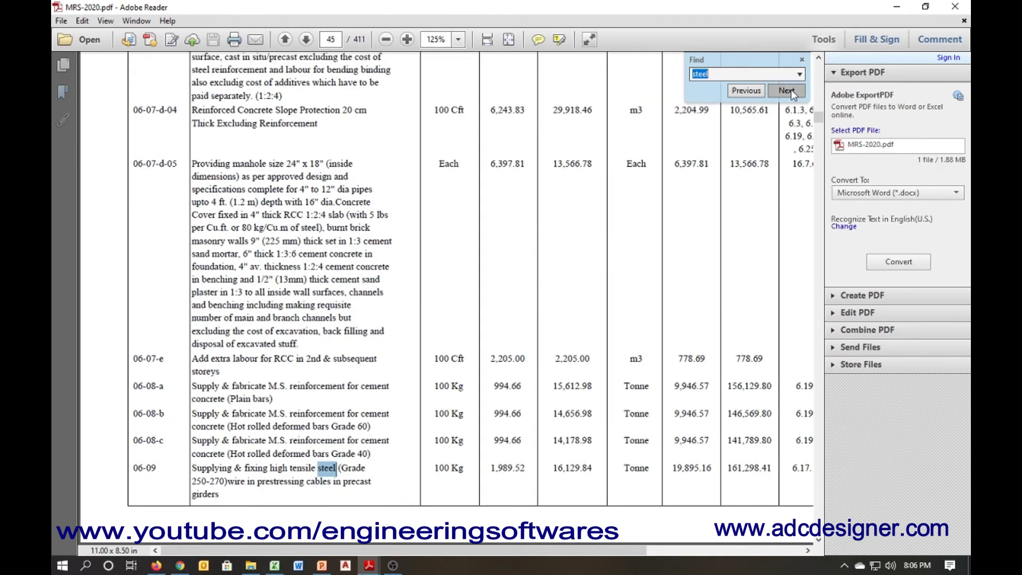
{"action": "left_click", "coordinate": [791, 90]}
{"action": "left_click", "coordinate": [791, 90]}
{"action": "left_click", "coordinate": [791, 90]}
{"action": "left_click", "coordinate": [791, 90]}
{"action": "left_click", "coordinate": [791, 91]}
{"action": "left_click", "coordinate": [791, 91]}
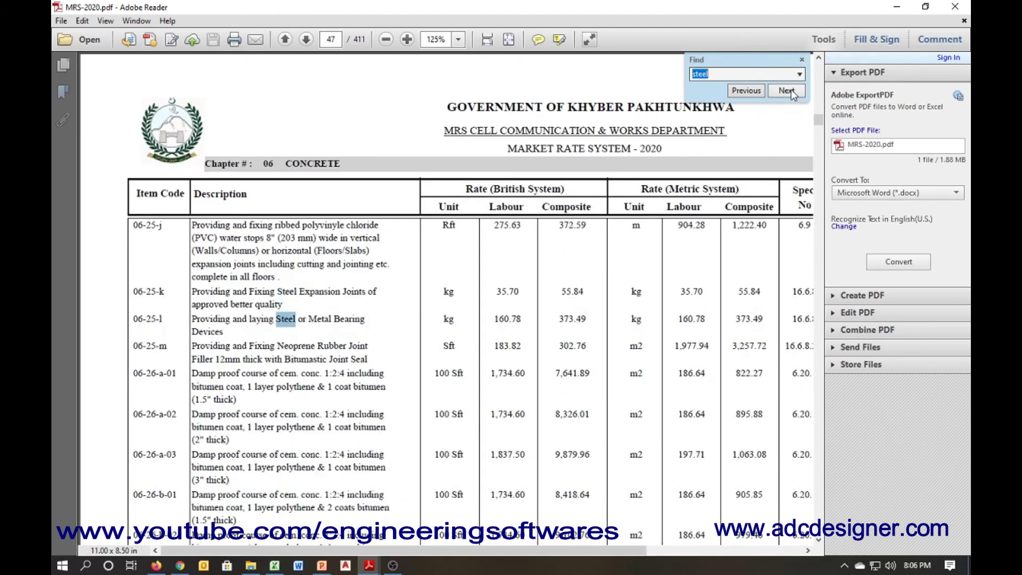
{"action": "left_click", "coordinate": [791, 92]}
{"action": "left_click", "coordinate": [791, 92]}
{"action": "left_click", "coordinate": [791, 92]}
{"action": "left_click", "coordinate": [791, 92]}
{"action": "left_click", "coordinate": [791, 92]}
{"action": "left_click", "coordinate": [790, 92]}
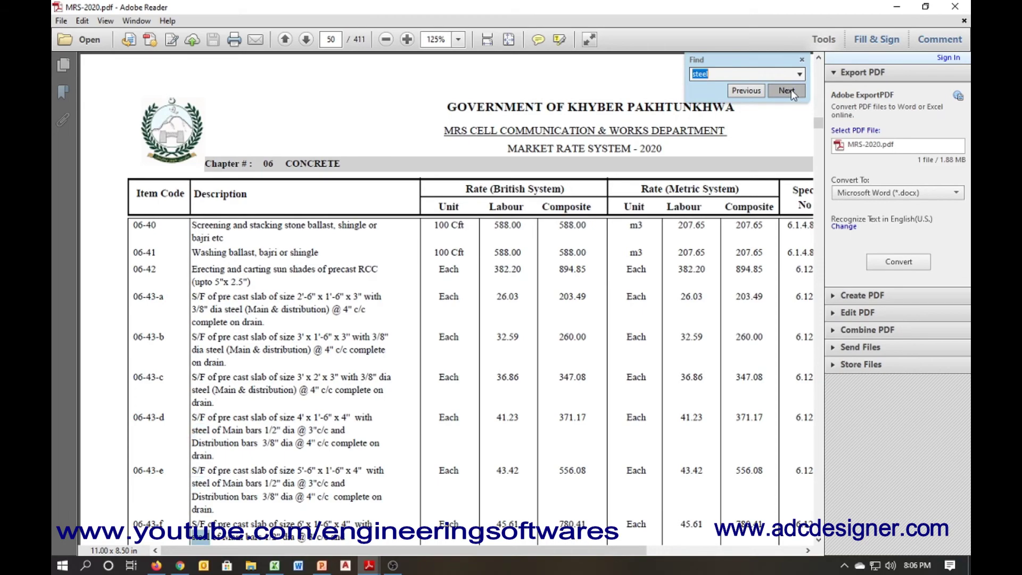
Step: Go through the "steel" matches from page 50 to the Electrical chapter's page 183
{"action": "left_click", "coordinate": [791, 92]}
{"action": "left_click", "coordinate": [791, 92]}
{"action": "left_click", "coordinate": [791, 92]}
{"action": "left_click", "coordinate": [790, 92]}
{"action": "left_click", "coordinate": [791, 92]}
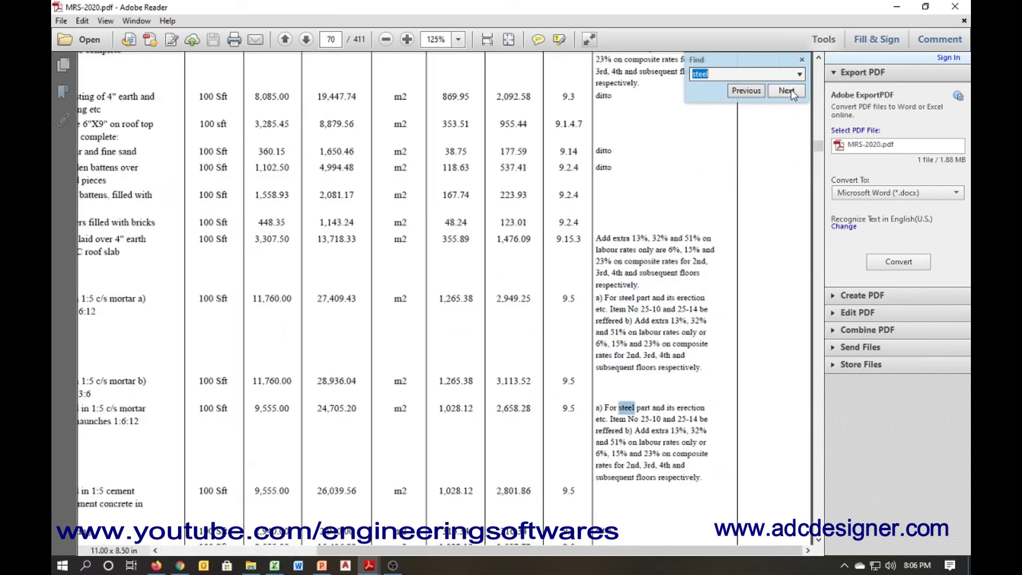
{"action": "left_click", "coordinate": [791, 91]}
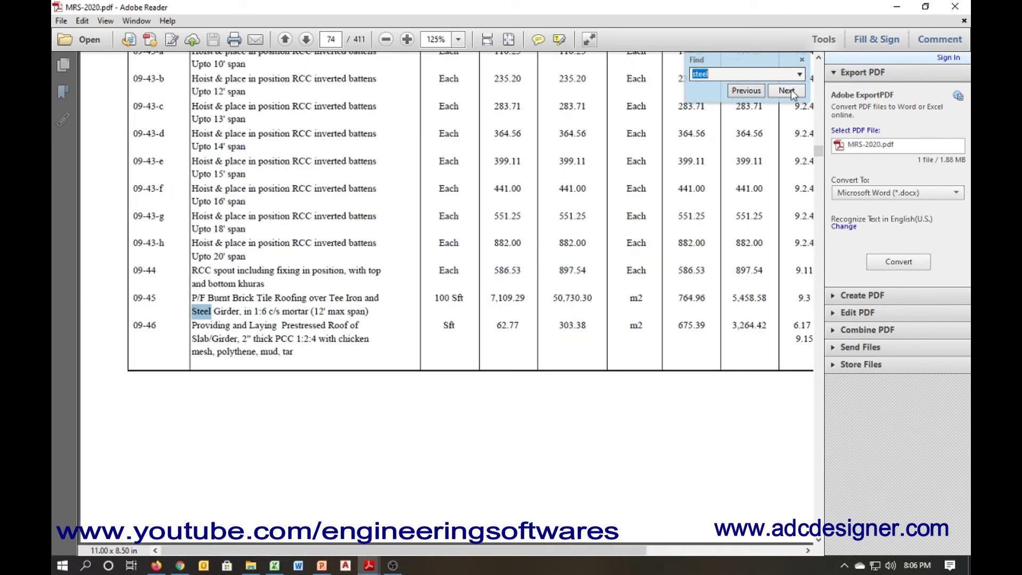
{"action": "left_click", "coordinate": [791, 91]}
{"action": "left_click", "coordinate": [791, 91]}
{"action": "left_click", "coordinate": [790, 90]}
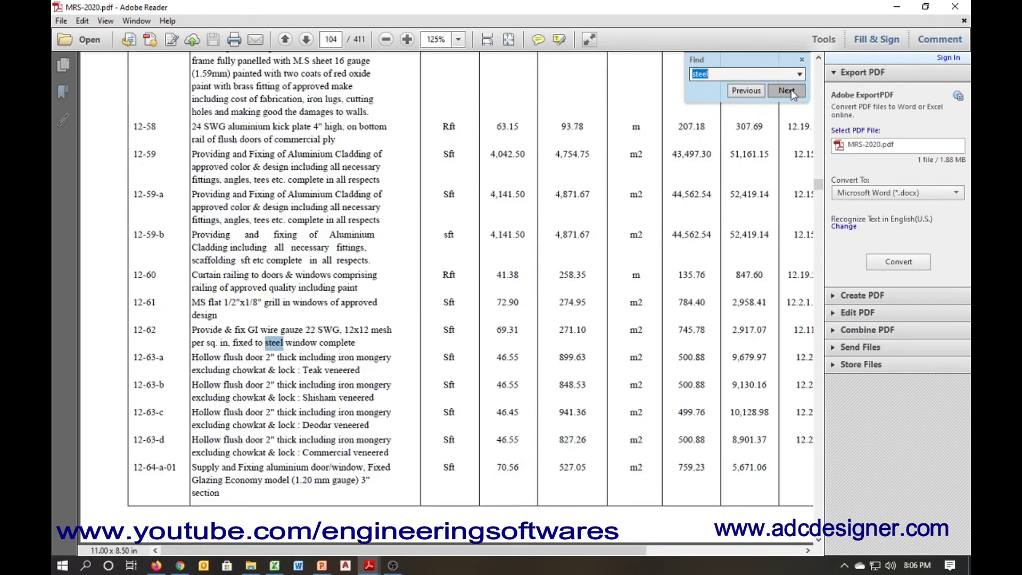
{"action": "left_click", "coordinate": [791, 90]}
{"action": "left_click", "coordinate": [791, 90]}
{"action": "left_click", "coordinate": [791, 91]}
{"action": "left_click", "coordinate": [790, 91]}
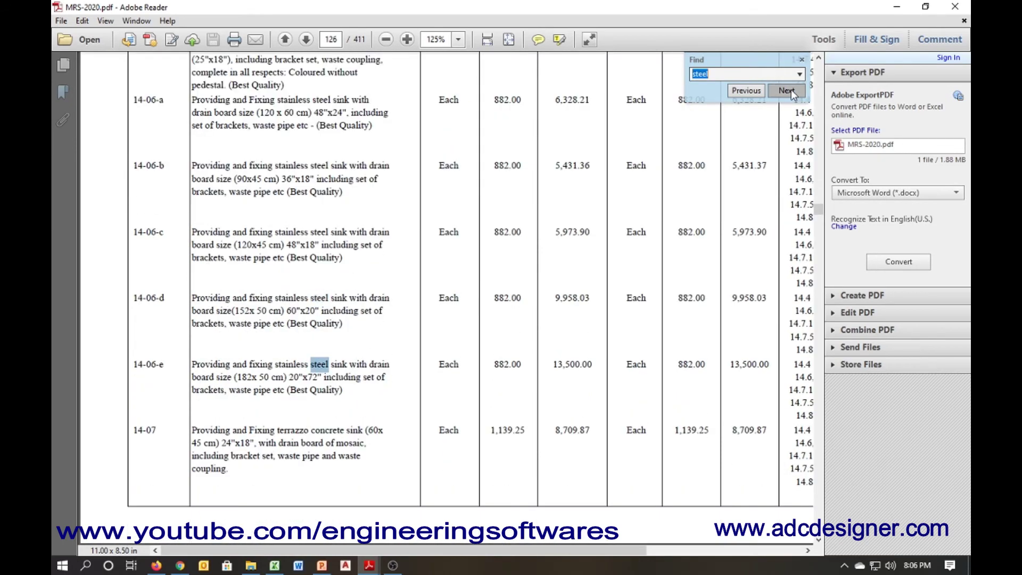
{"action": "left_click", "coordinate": [791, 90]}
{"action": "left_click", "coordinate": [791, 90]}
{"action": "left_click", "coordinate": [791, 91]}
{"action": "left_click", "coordinate": [791, 91]}
{"action": "left_click", "coordinate": [791, 90]}
{"action": "left_click", "coordinate": [791, 91]}
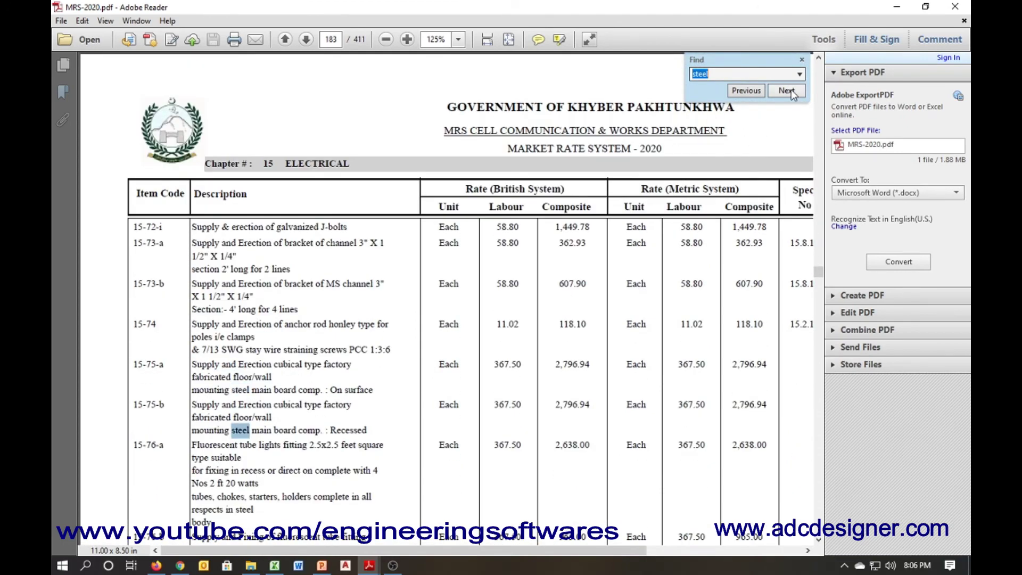
Step: Continue through the "steel" matches from page 183 to page 234 of the Roads and Bridges chapter
{"action": "left_click", "coordinate": [791, 91]}
{"action": "left_click", "coordinate": [791, 90]}
{"action": "left_click", "coordinate": [790, 90]}
{"action": "left_click", "coordinate": [790, 91]}
{"action": "left_click", "coordinate": [791, 91]}
{"action": "left_click", "coordinate": [790, 90]}
{"action": "left_click", "coordinate": [791, 90]}
{"action": "left_click", "coordinate": [791, 90]}
{"action": "left_click", "coordinate": [791, 90]}
{"action": "left_click", "coordinate": [791, 90]}
{"action": "left_click", "coordinate": [791, 90]}
{"action": "left_click", "coordinate": [791, 90]}
{"action": "left_click", "coordinate": [791, 91]}
{"action": "left_click", "coordinate": [791, 90]}
{"action": "left_click", "coordinate": [791, 91]}
{"action": "left_click", "coordinate": [791, 90]}
{"action": "left_click", "coordinate": [791, 91]}
{"action": "left_click", "coordinate": [791, 90]}
{"action": "left_click", "coordinate": [791, 90]}
{"action": "left_click", "coordinate": [791, 90]}
{"action": "left_click", "coordinate": [790, 90]}
{"action": "left_click", "coordinate": [791, 91]}
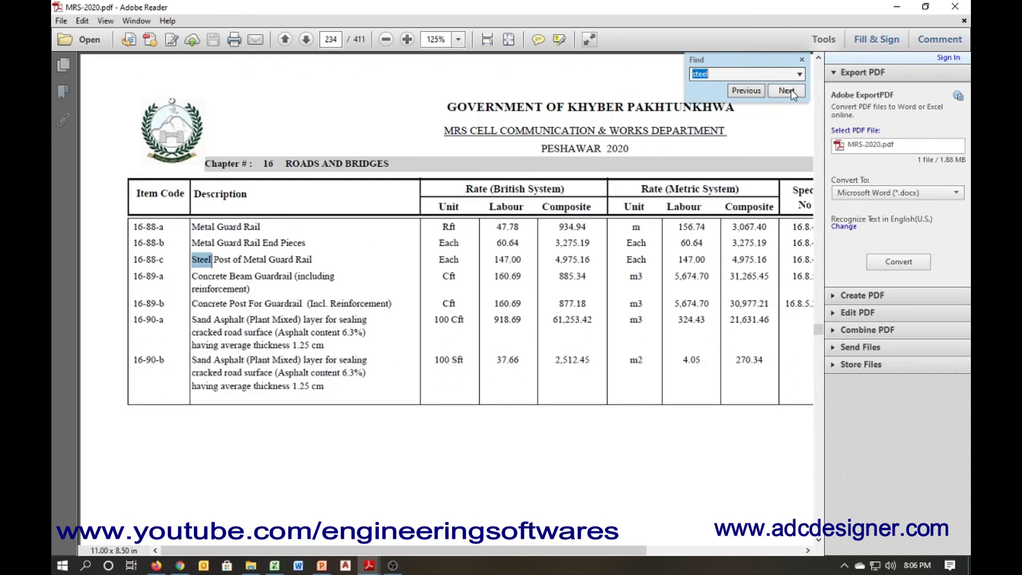
Step: Step through the "steel" matches from page 234 to page 379 of the Iron Work chapter
{"action": "left_click", "coordinate": [791, 90]}
{"action": "left_click", "coordinate": [791, 90]}
{"action": "left_click", "coordinate": [791, 90]}
{"action": "left_click", "coordinate": [790, 90]}
{"action": "left_click", "coordinate": [791, 91]}
{"action": "left_click", "coordinate": [791, 90]}
{"action": "left_click", "coordinate": [791, 91]}
{"action": "left_click", "coordinate": [791, 90]}
{"action": "left_click", "coordinate": [790, 91]}
{"action": "left_click", "coordinate": [791, 91]}
{"action": "left_click", "coordinate": [791, 90]}
{"action": "left_click", "coordinate": [791, 90]}
{"action": "left_click", "coordinate": [791, 90]}
{"action": "left_click", "coordinate": [791, 90]}
{"action": "left_click", "coordinate": [791, 90]}
{"action": "left_click", "coordinate": [791, 90]}
{"action": "left_click", "coordinate": [791, 90]}
{"action": "left_click", "coordinate": [791, 90]}
{"action": "left_click", "coordinate": [791, 90]}
{"action": "left_click", "coordinate": [791, 91]}
{"action": "left_click", "coordinate": [791, 90]}
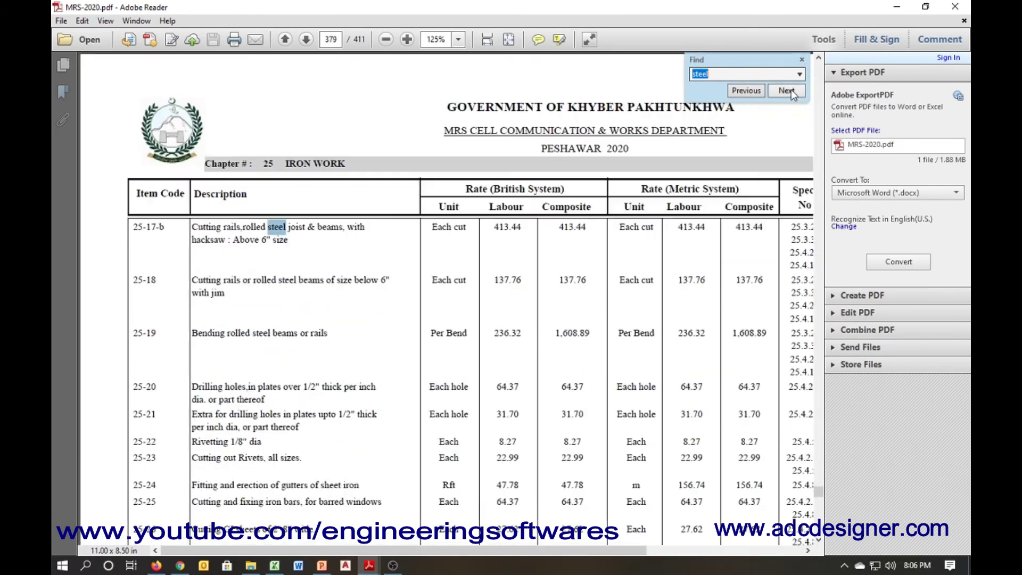
Step: Go through the last "steel" matches of the Iron Work chapter up to page 385 and close the search
{"action": "left_click", "coordinate": [791, 90]}
{"action": "left_click", "coordinate": [791, 90]}
{"action": "left_click", "coordinate": [791, 91]}
{"action": "left_click", "coordinate": [791, 91]}
{"action": "left_click", "coordinate": [791, 91]}
{"action": "left_click", "coordinate": [791, 91]}
{"action": "left_click", "coordinate": [791, 91]}
{"action": "left_click", "coordinate": [791, 90]}
{"action": "left_click", "coordinate": [791, 90]}
{"action": "left_click", "coordinate": [791, 91]}
{"action": "left_click", "coordinate": [791, 90]}
{"action": "left_click", "coordinate": [791, 90]}
{"action": "left_click", "coordinate": [791, 90]}
{"action": "left_click", "coordinate": [791, 90]}
{"action": "left_click", "coordinate": [791, 91]}
{"action": "left_click", "coordinate": [791, 91]}
{"action": "left_click", "coordinate": [790, 91]}
{"action": "left_click", "coordinate": [791, 91]}
{"action": "left_click", "coordinate": [791, 90]}
{"action": "left_click", "coordinate": [791, 91]}
{"action": "left_click", "coordinate": [791, 91]}
{"action": "left_click", "coordinate": [791, 91]}
{"action": "left_click", "coordinate": [791, 91]}
{"action": "left_click", "coordinate": [791, 90]}
{"action": "left_click", "coordinate": [791, 91]}
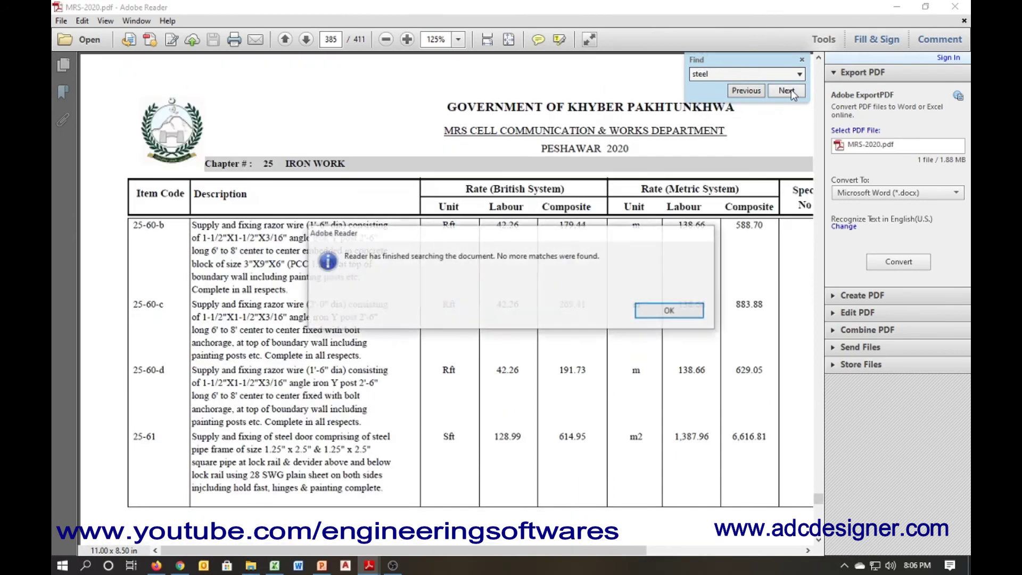
{"action": "left_click", "coordinate": [649, 309]}
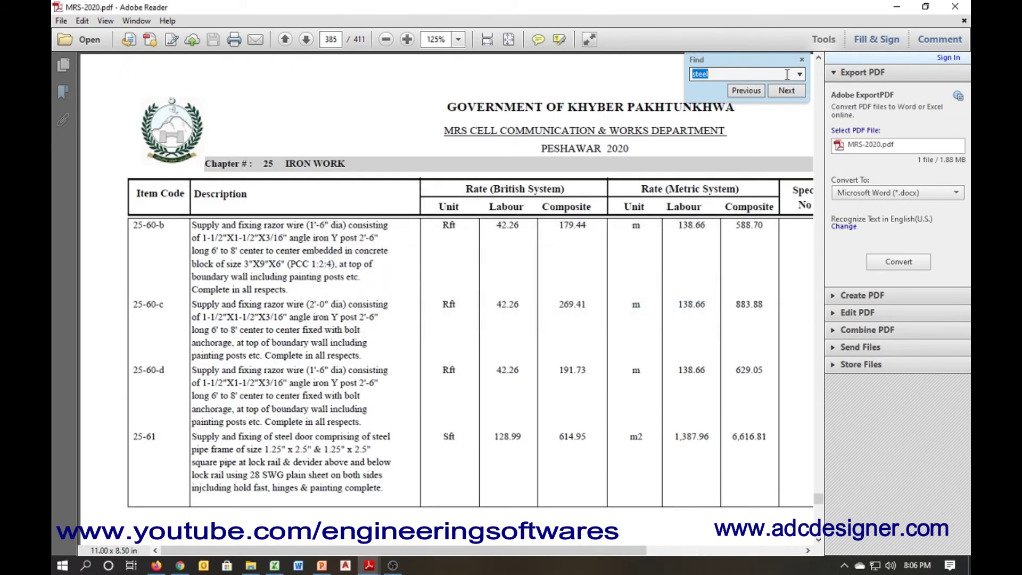
{"action": "left_click", "coordinate": [801, 59]}
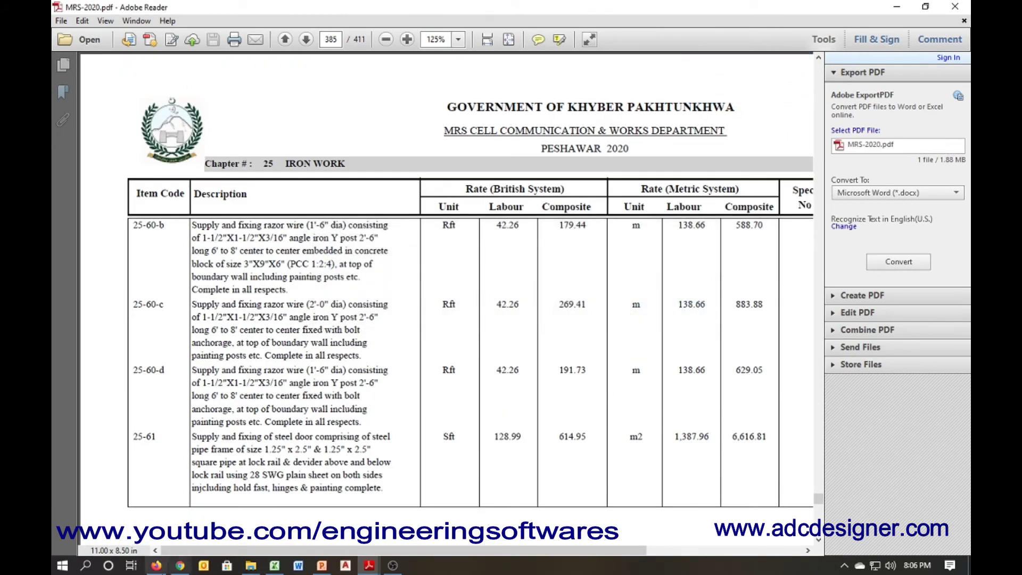
Step: Switch to the Excel bill and look through its items from the concrete rows to the sanitary fittings and back
{"action": "left_click", "coordinate": [274, 566]}
{"action": "scroll", "coordinate": [383, 399], "scroll_direction": "down", "scroll_amount": 1}
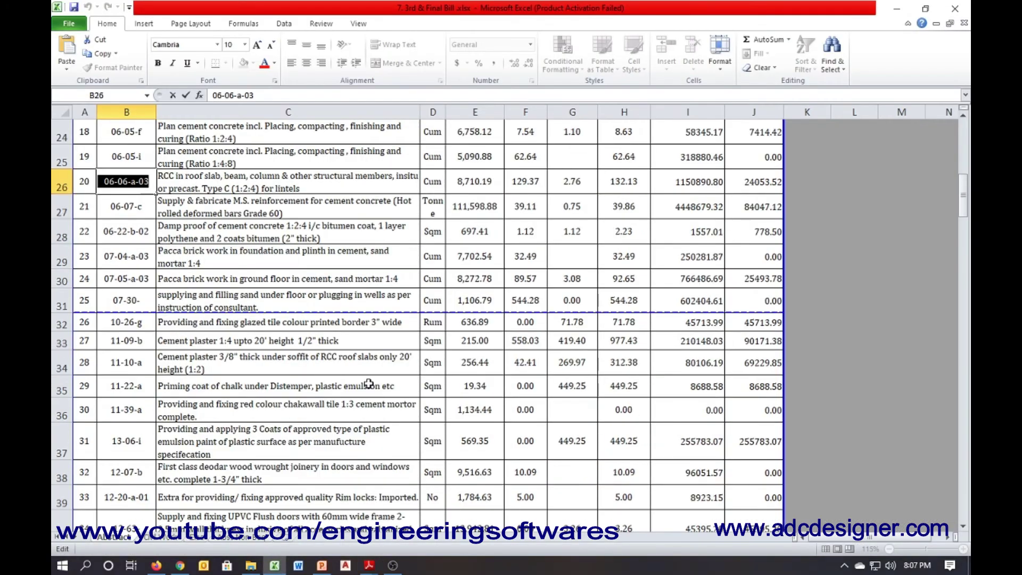
{"action": "left_click", "coordinate": [367, 372]}
{"action": "scroll", "coordinate": [450, 381], "scroll_direction": "down", "scroll_amount": 1}
{"action": "scroll", "coordinate": [450, 381], "scroll_direction": "down", "scroll_amount": 7}
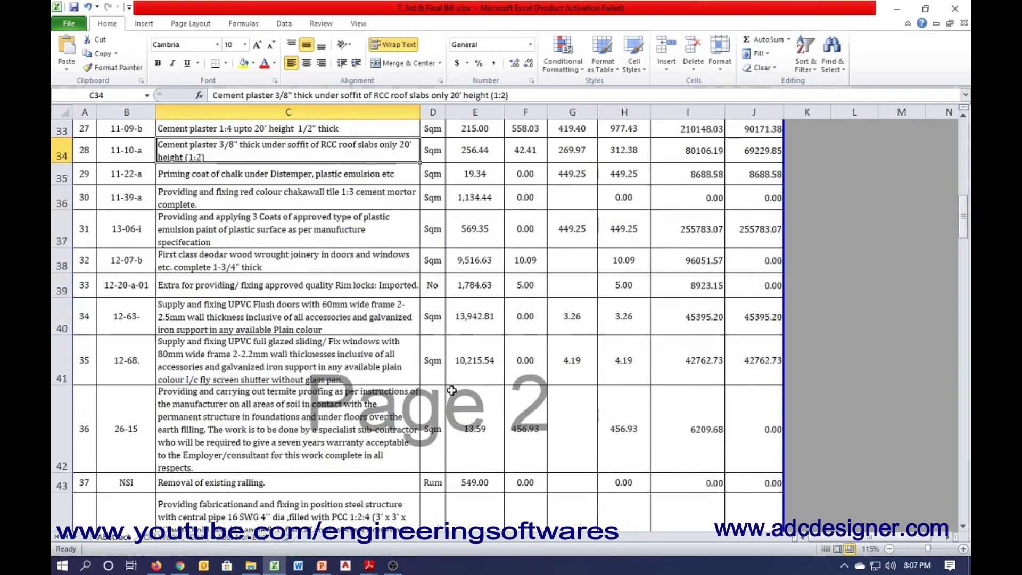
{"action": "scroll", "coordinate": [457, 390], "scroll_direction": "down", "scroll_amount": 1}
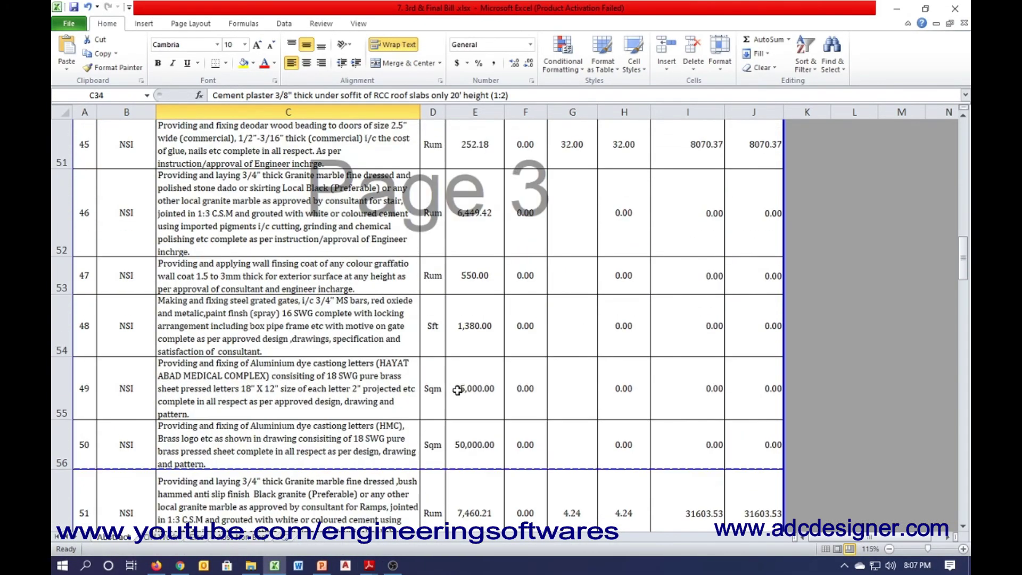
{"action": "scroll", "coordinate": [457, 390], "scroll_direction": "down", "scroll_amount": 6}
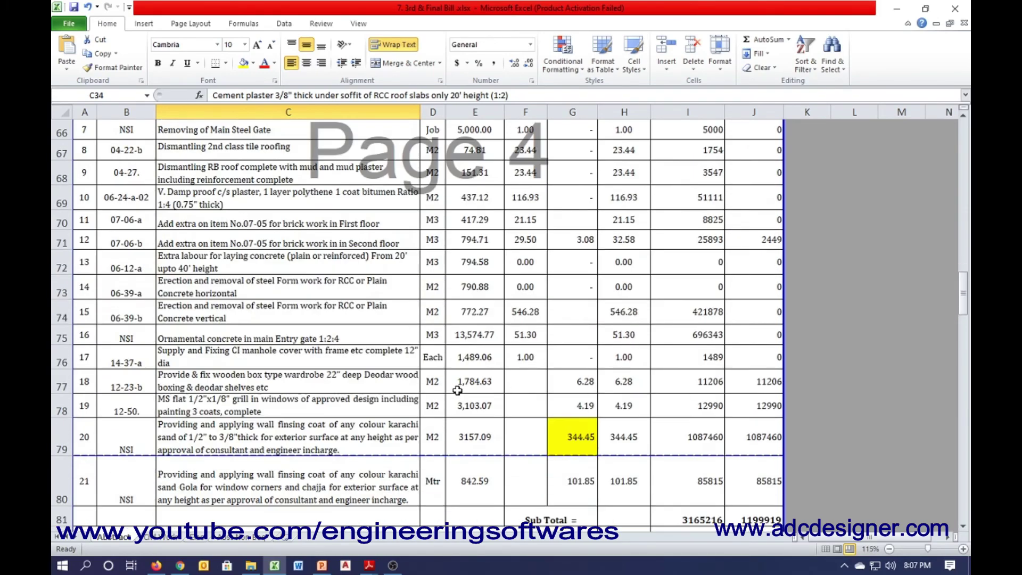
{"action": "scroll", "coordinate": [456, 390], "scroll_direction": "down", "scroll_amount": 8}
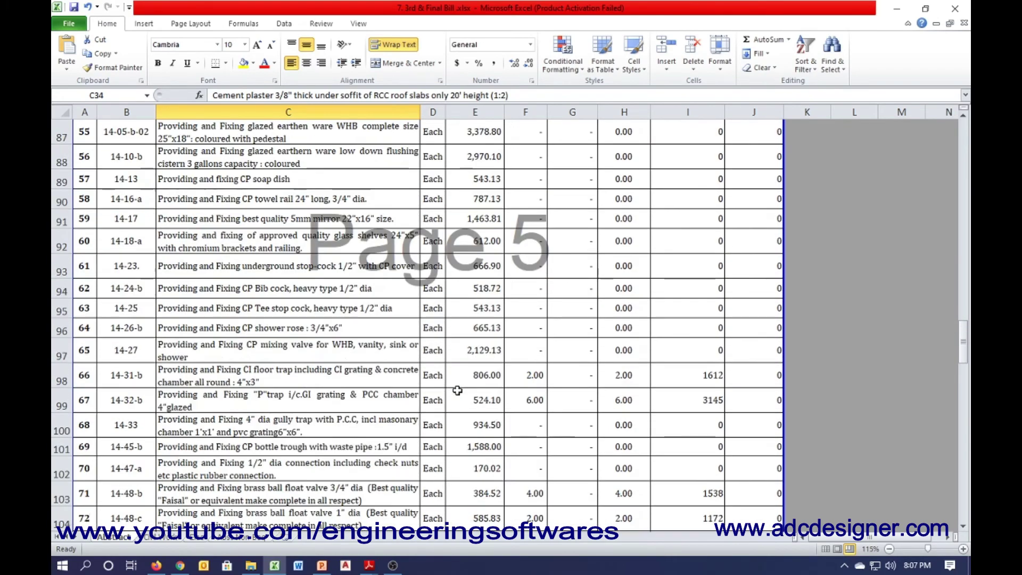
{"action": "scroll", "coordinate": [457, 390], "scroll_direction": "up", "scroll_amount": 10}
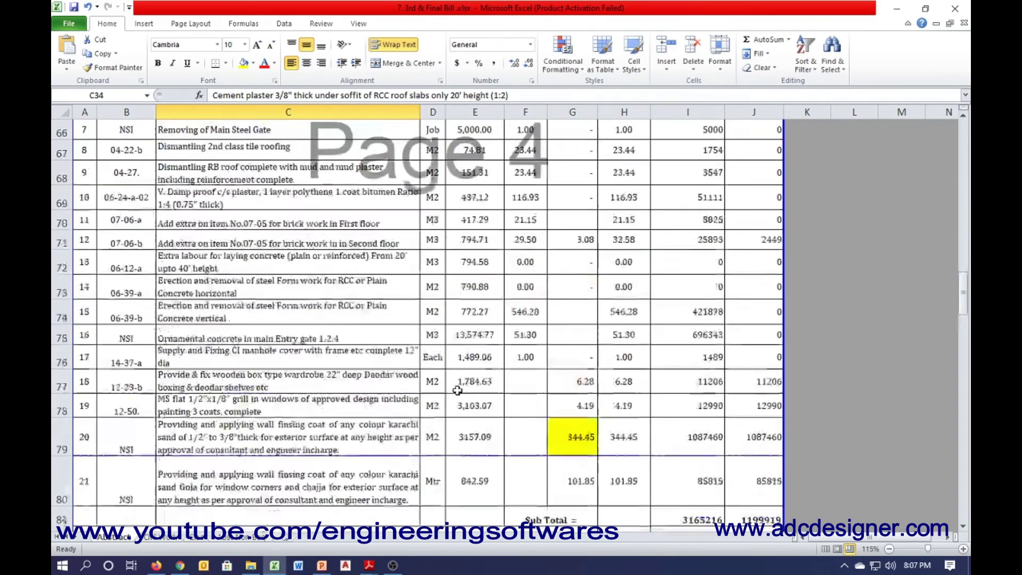
{"action": "scroll", "coordinate": [439, 387], "scroll_direction": "up", "scroll_amount": 10}
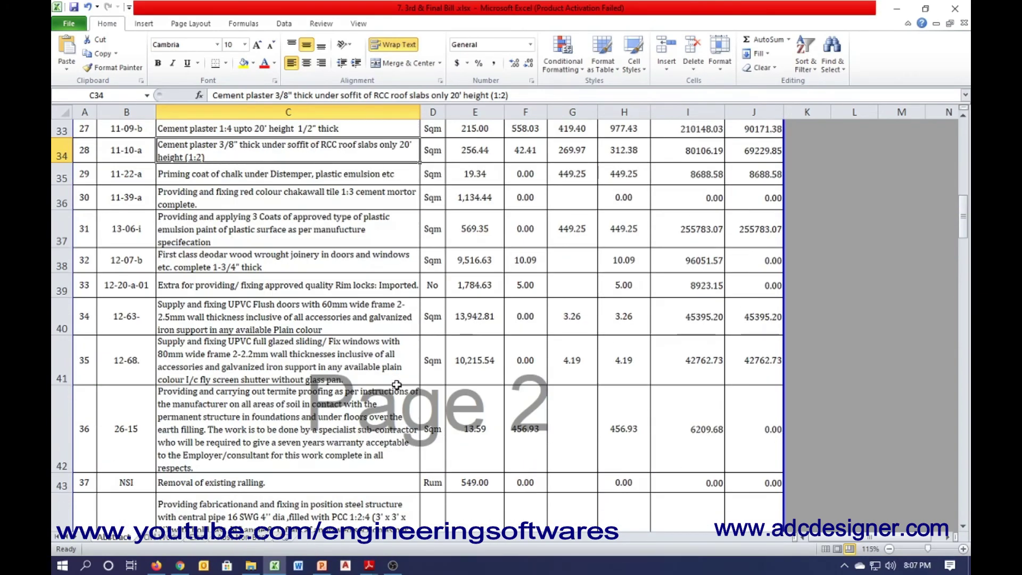
{"action": "left_click", "coordinate": [437, 407]}
{"action": "scroll", "coordinate": [431, 377], "scroll_direction": "up", "scroll_amount": 4}
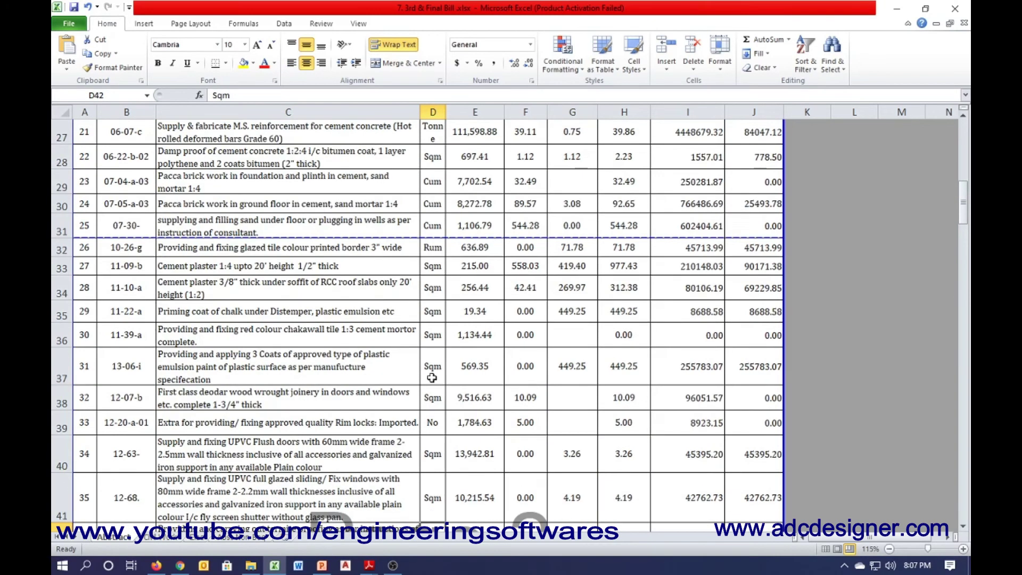
Step: Copy the full description of the Grade 60 M.S. reinforcement item from cell C27 of the bill
{"action": "left_click", "coordinate": [432, 274]}
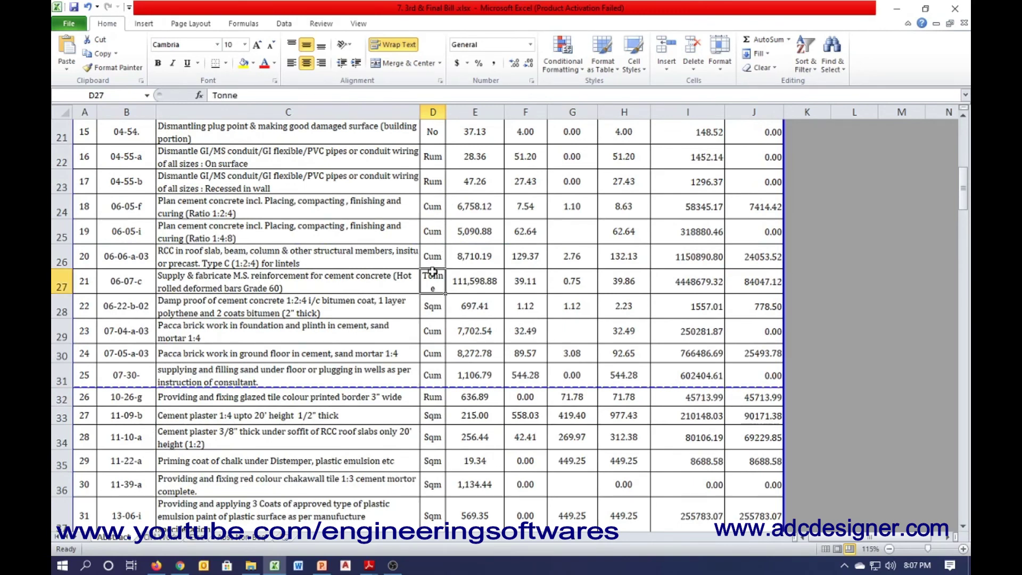
{"action": "left_click", "coordinate": [61, 287]}
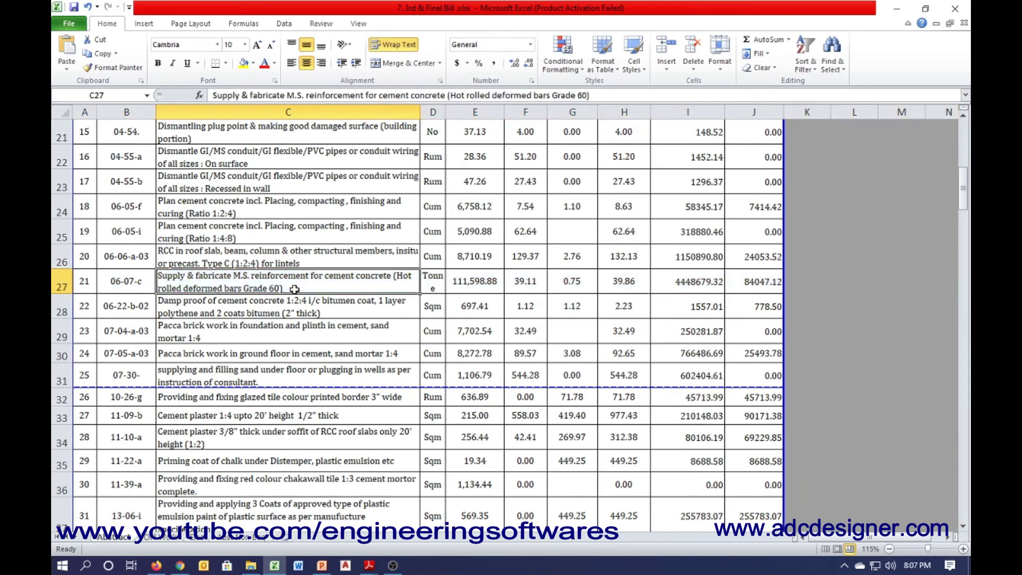
{"action": "double_click", "coordinate": [296, 291]}
{"action": "left_click", "coordinate": [160, 287], "text": "shift"}
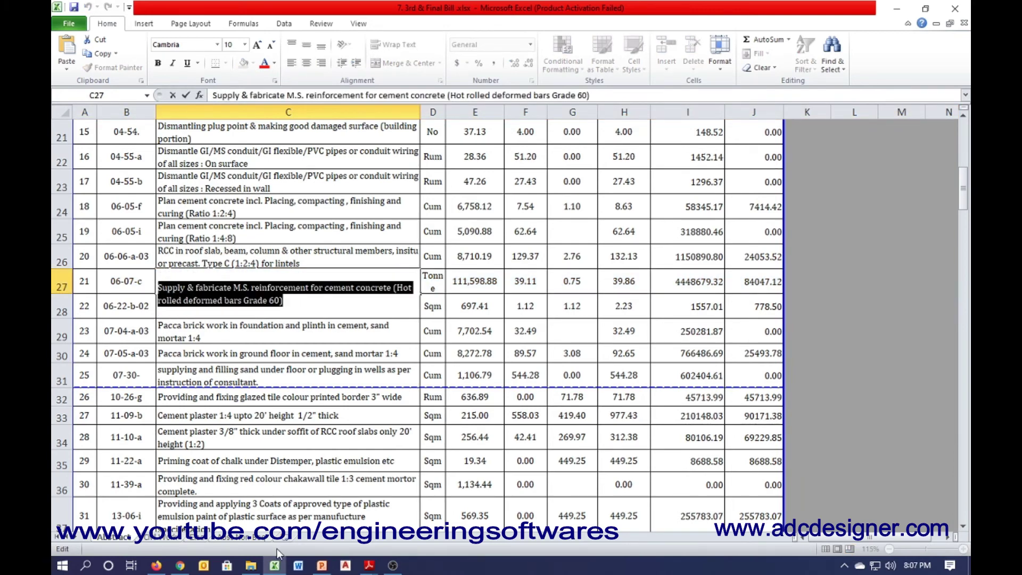
Step: Switch to MRS-2020.pdf, search for the copied reinforcement description, and highlight the matching Grade 60 item's metric composite rate
{"action": "left_click", "coordinate": [369, 566]}
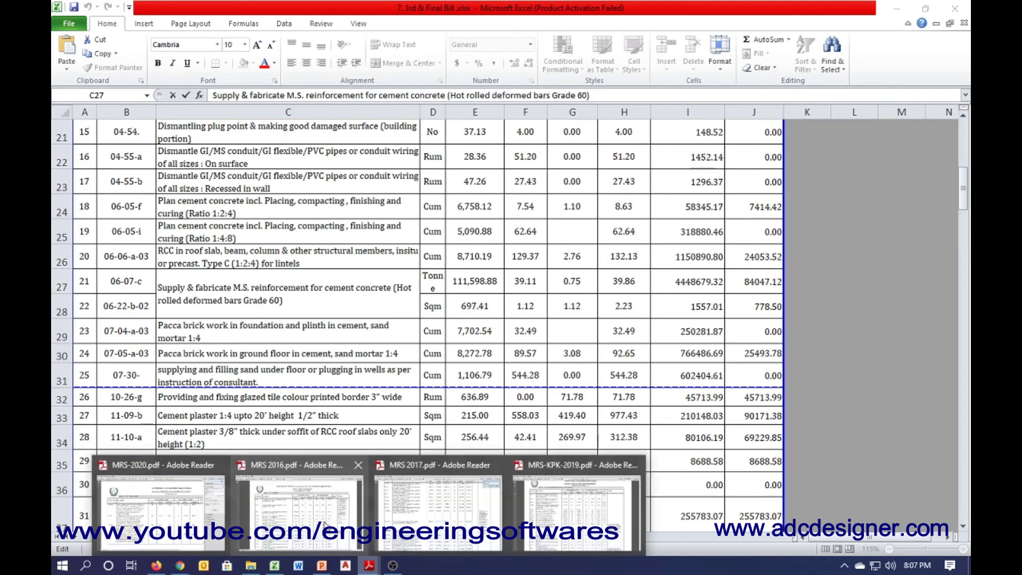
{"action": "left_click", "coordinate": [160, 505]}
{"action": "key", "text": "ctrl+f"}
{"action": "left_click", "coordinate": [794, 88]}
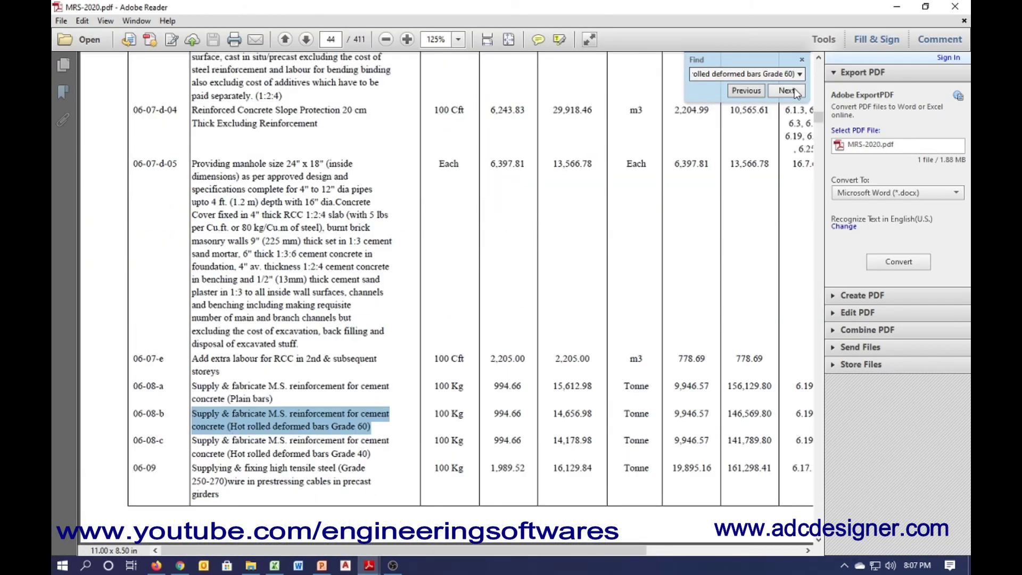
{"action": "left_click_drag", "start_coordinate": [733, 415], "coordinate": [775, 416]}
{"action": "left_click", "coordinate": [724, 420]}
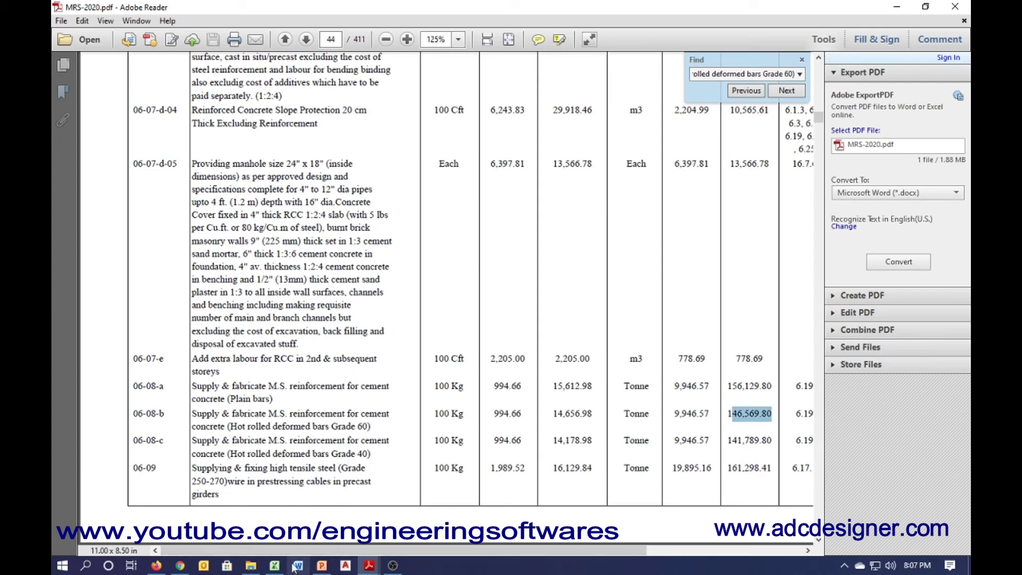
Step: Return to the Excel bill, leave the description cell unedited, and minimize the open windows to reach the desktop
{"action": "left_click", "coordinate": [275, 565]}
{"action": "key", "text": "Escape"}
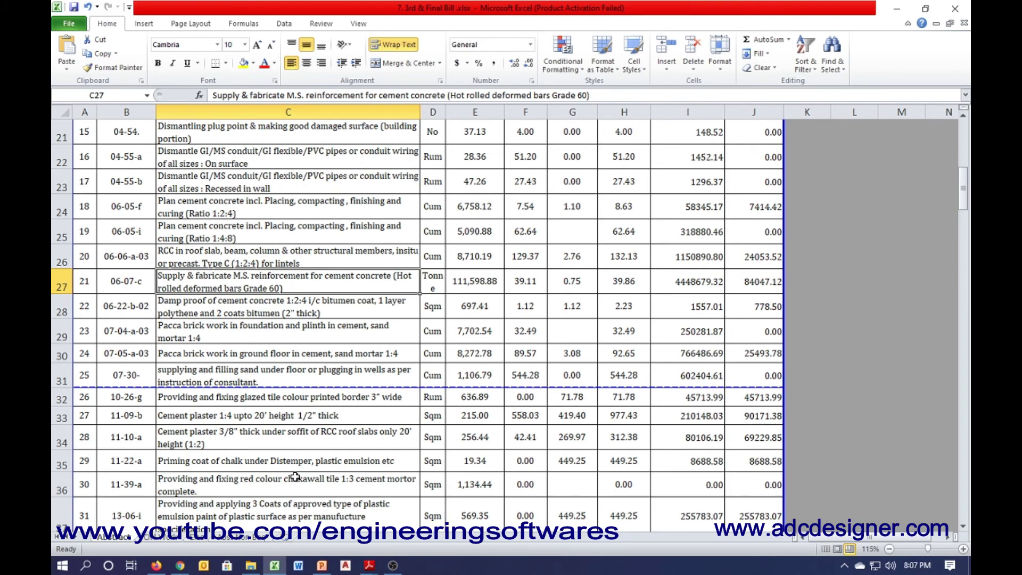
{"action": "left_click", "coordinate": [897, 8]}
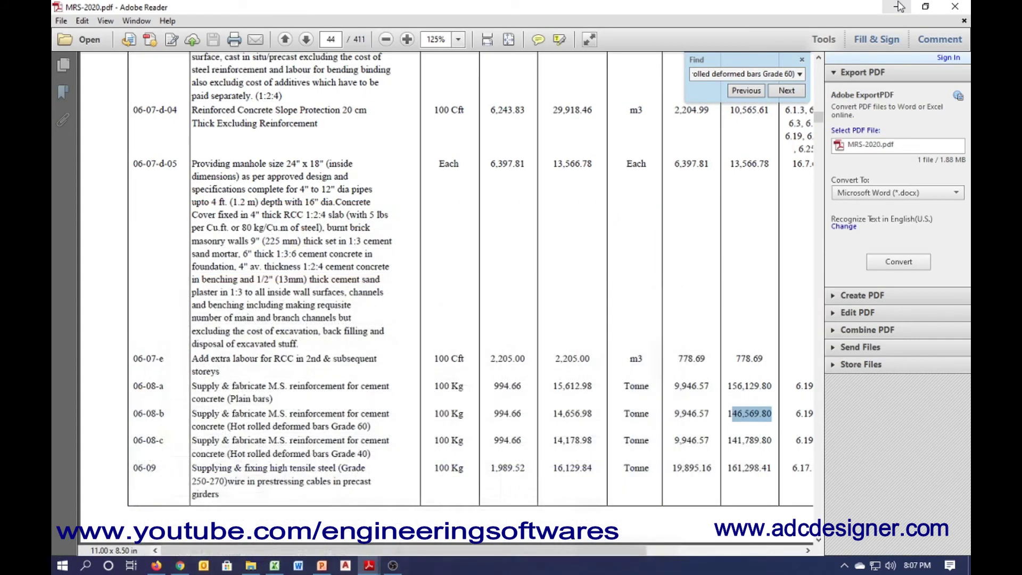
{"action": "left_click", "coordinate": [899, 6]}
{"action": "left_click", "coordinate": [899, 6]}
{"action": "left_click", "coordinate": [900, 6]}
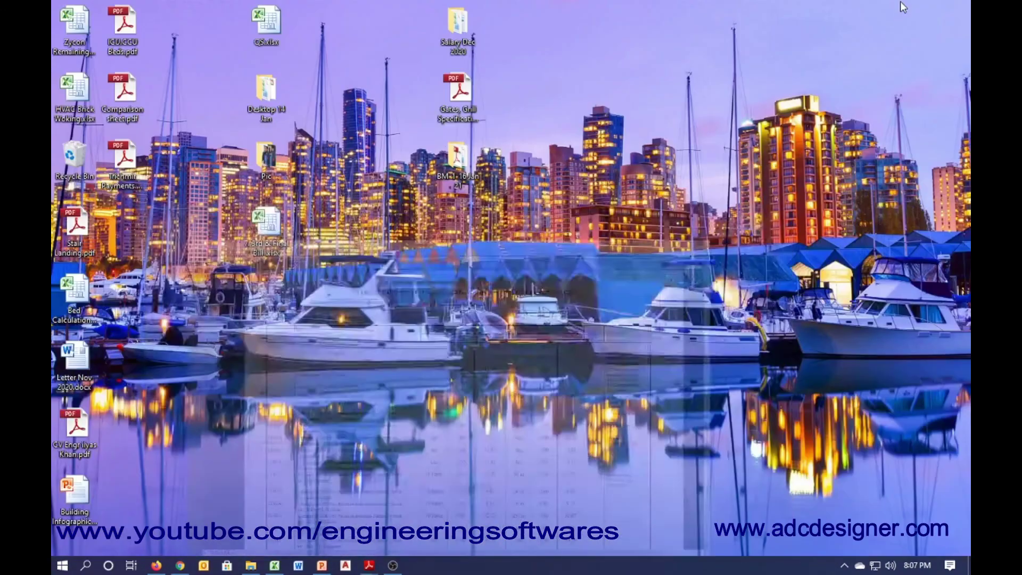
Step: Change the desktop to its next background picture
{"action": "right_click", "coordinate": [795, 59]}
{"action": "mouse_move", "coordinate": [815, 81]}
{"action": "left_click", "coordinate": [725, 99]}
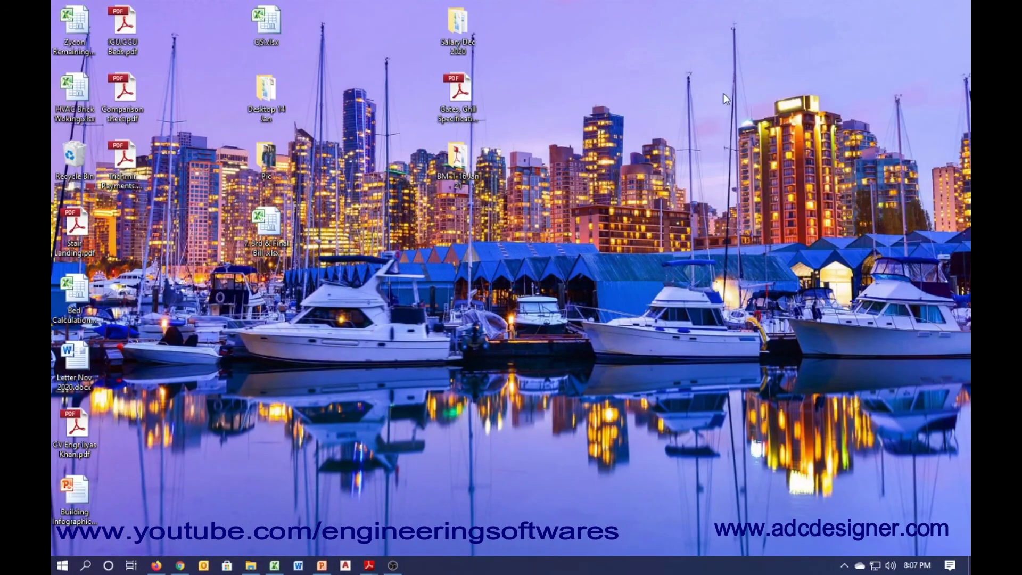
{"action": "right_click", "coordinate": [725, 99]}
{"action": "left_click", "coordinate": [742, 129]}
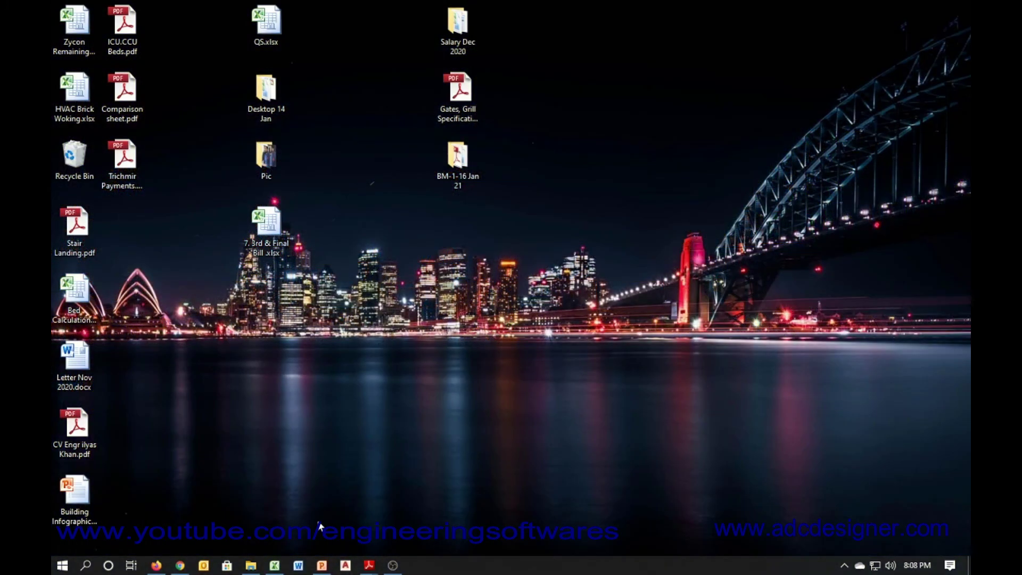
Step: Switch to the PowerPoint presentation, start the slide show from the "C & W MRS Details" slide, and advance to "Subscribe the channel"
{"action": "left_click", "coordinate": [323, 561]}
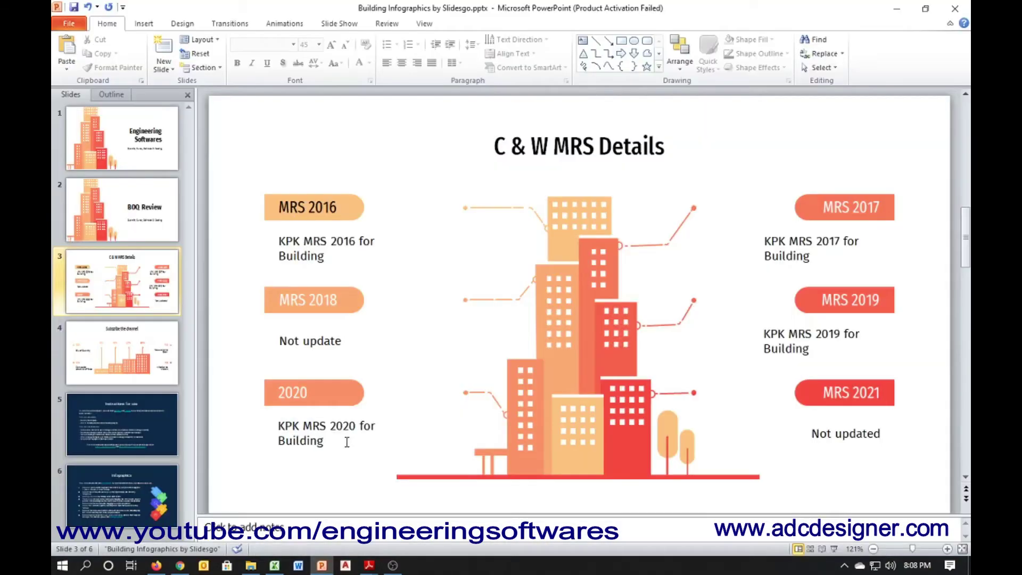
{"action": "key", "text": "shift+F5"}
{"action": "left_click", "coordinate": [397, 380]}
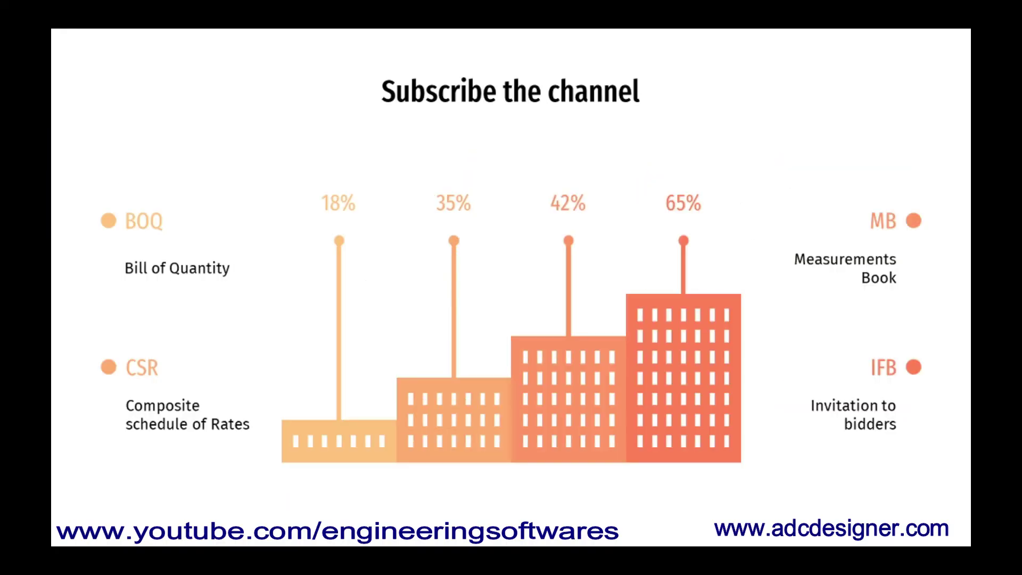